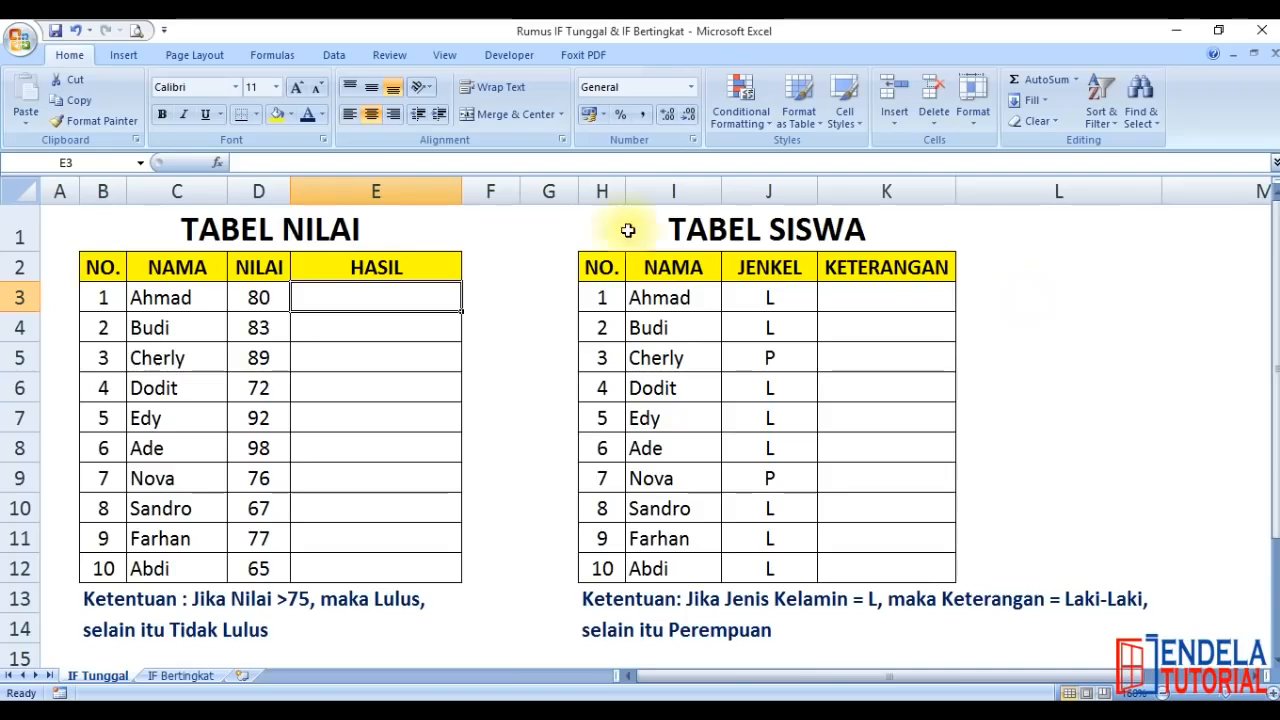
{"action": "left_click", "coordinate": [368, 234]}
{"action": "left_click", "coordinate": [757, 232]}
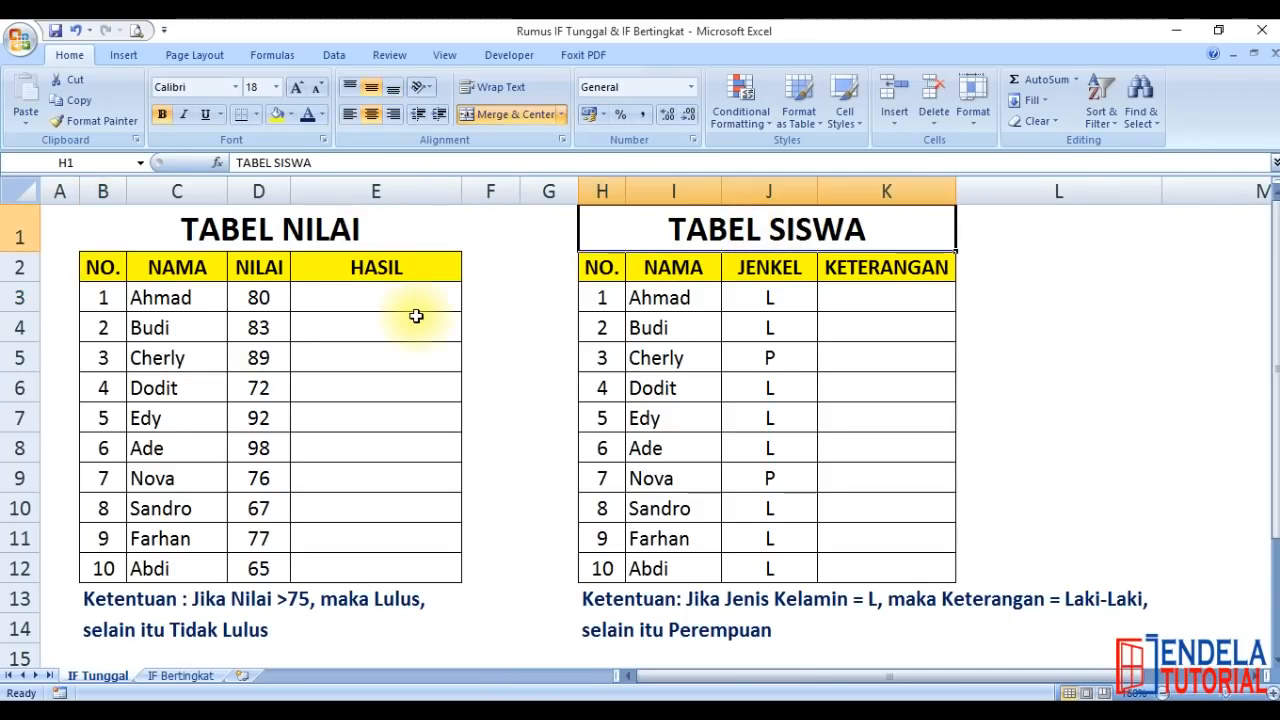
{"action": "left_click", "coordinate": [343, 292]}
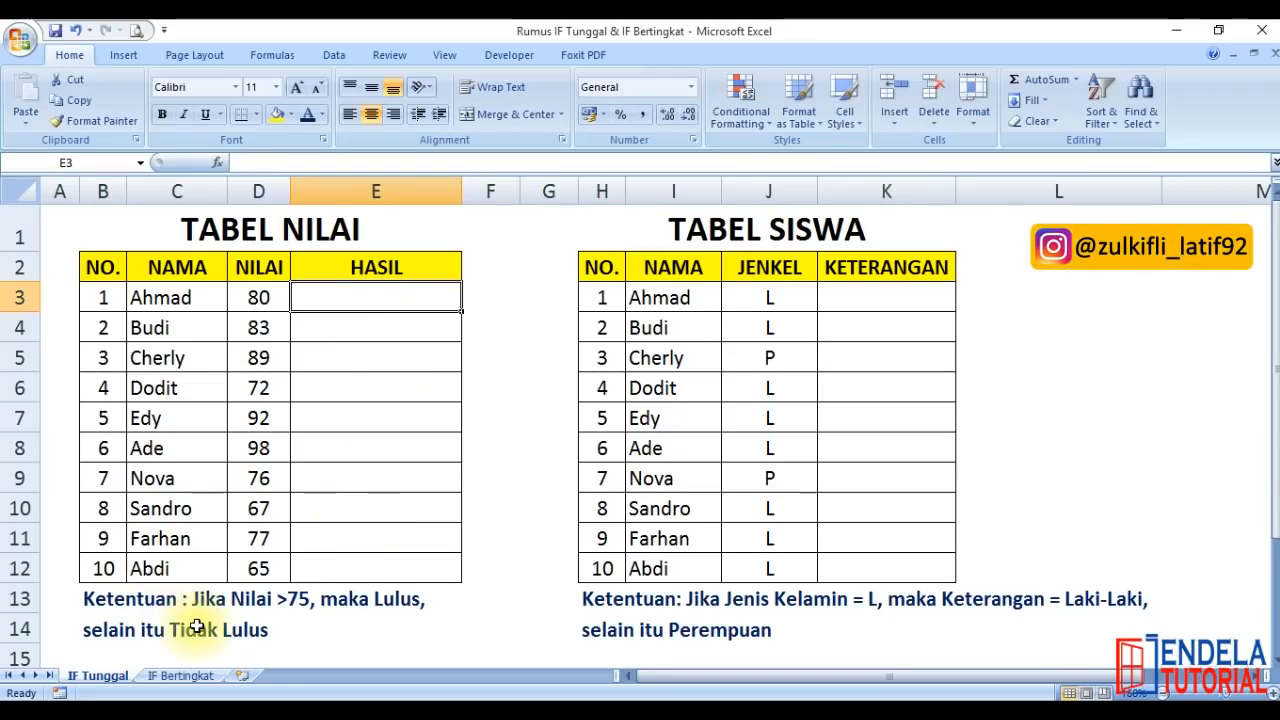
{"action": "left_click", "coordinate": [848, 293]}
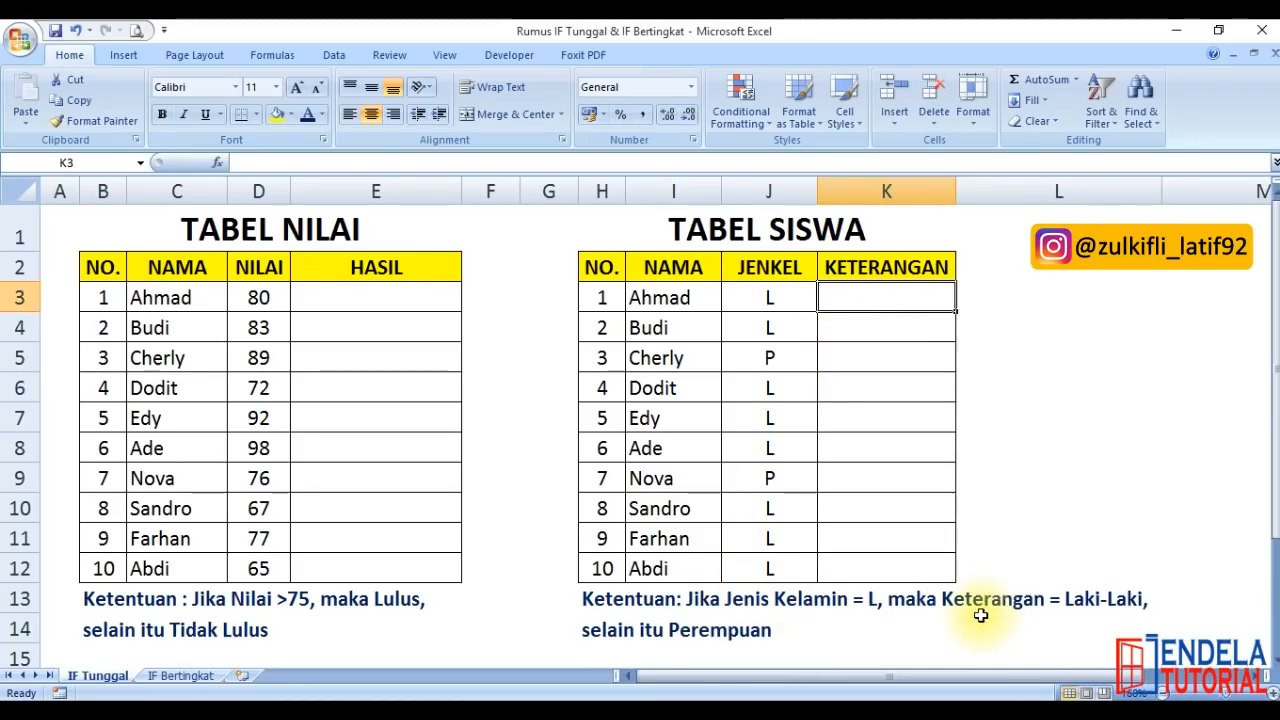
{"action": "left_click", "coordinate": [365, 283]}
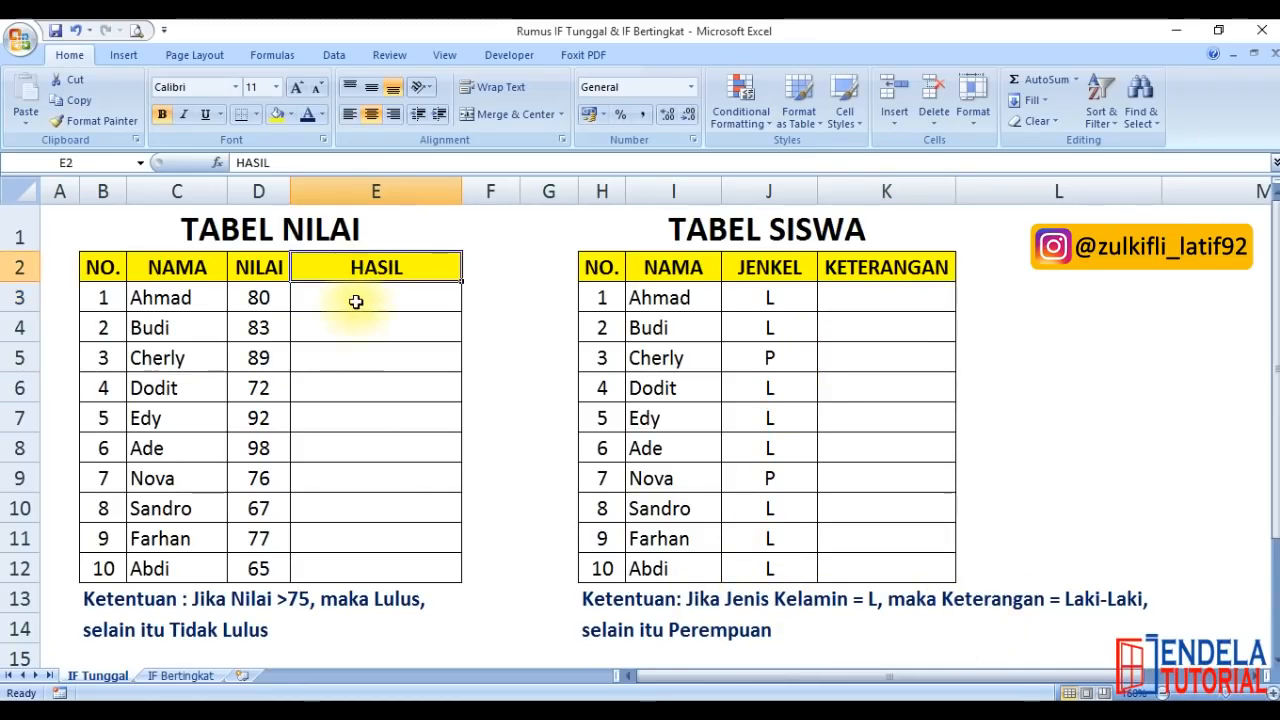
Enter the formula =IF(D3>75;"Lulus";"Tidak Lulus") in cell E3 of the HASIL column
{"action": "left_click", "coordinate": [349, 300]}
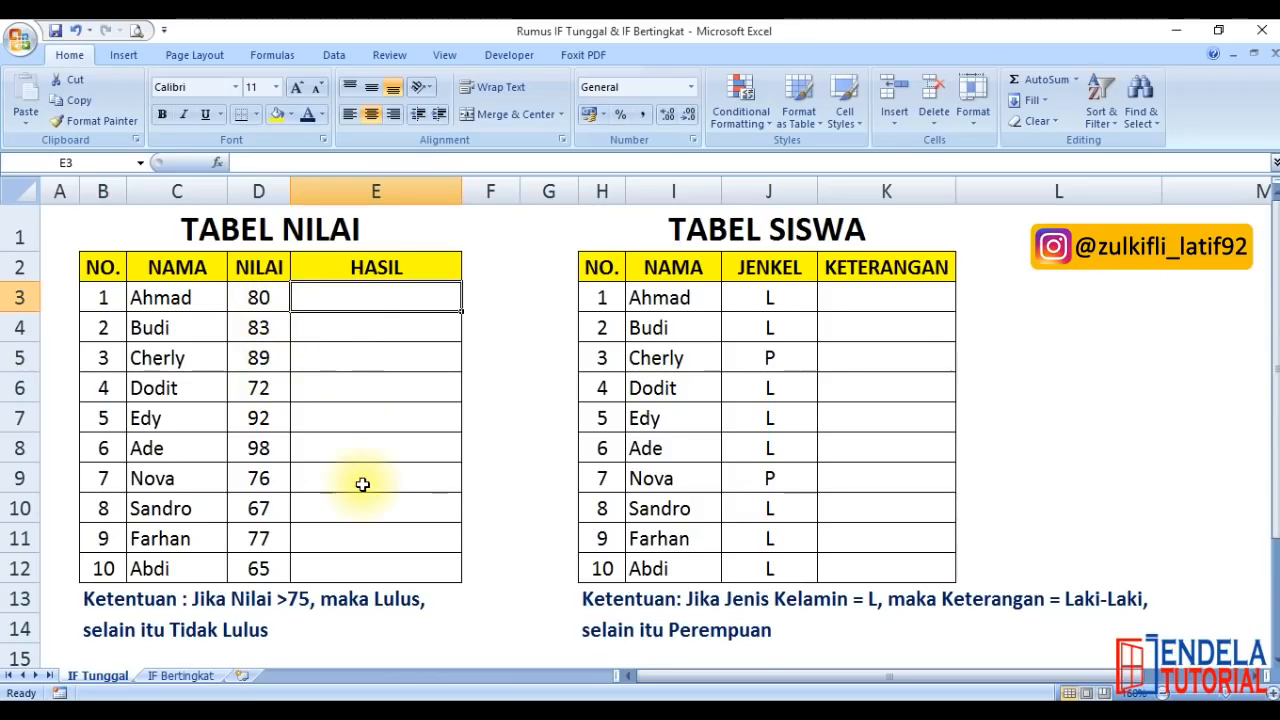
{"action": "type", "text": "=if"}
{"action": "key", "text": "Tab"}
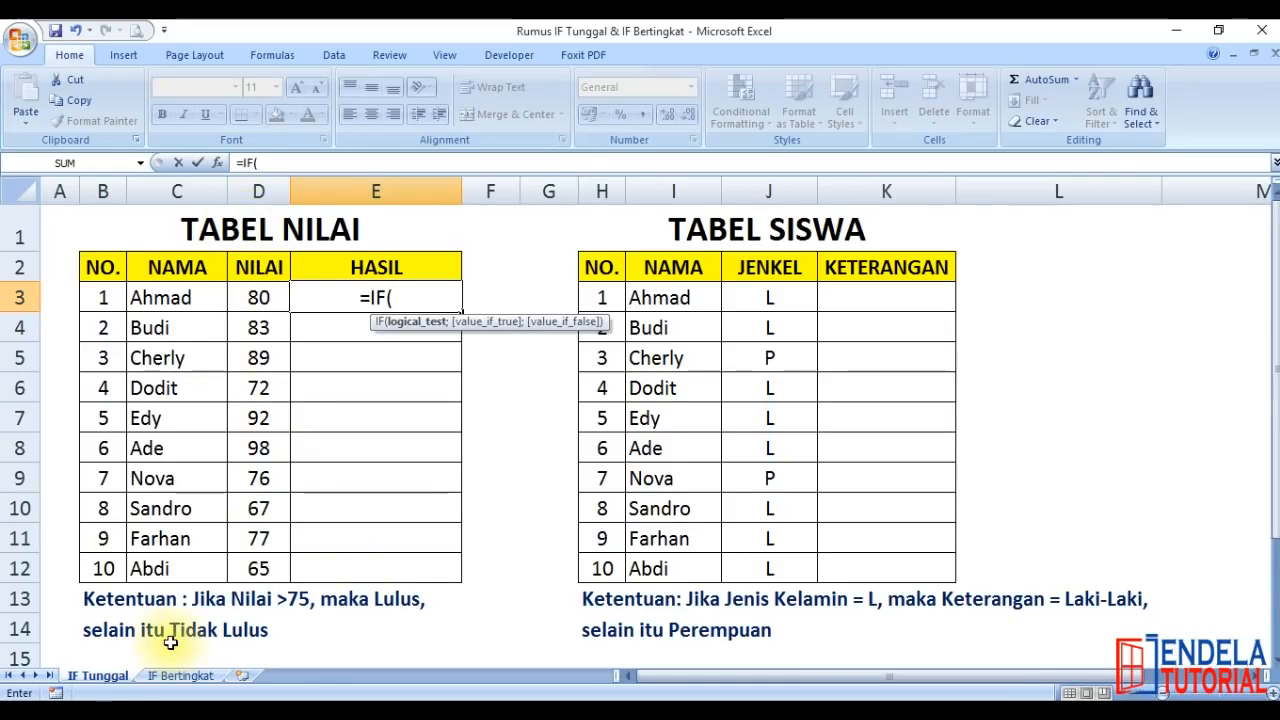
{"action": "left_click", "coordinate": [251, 297]}
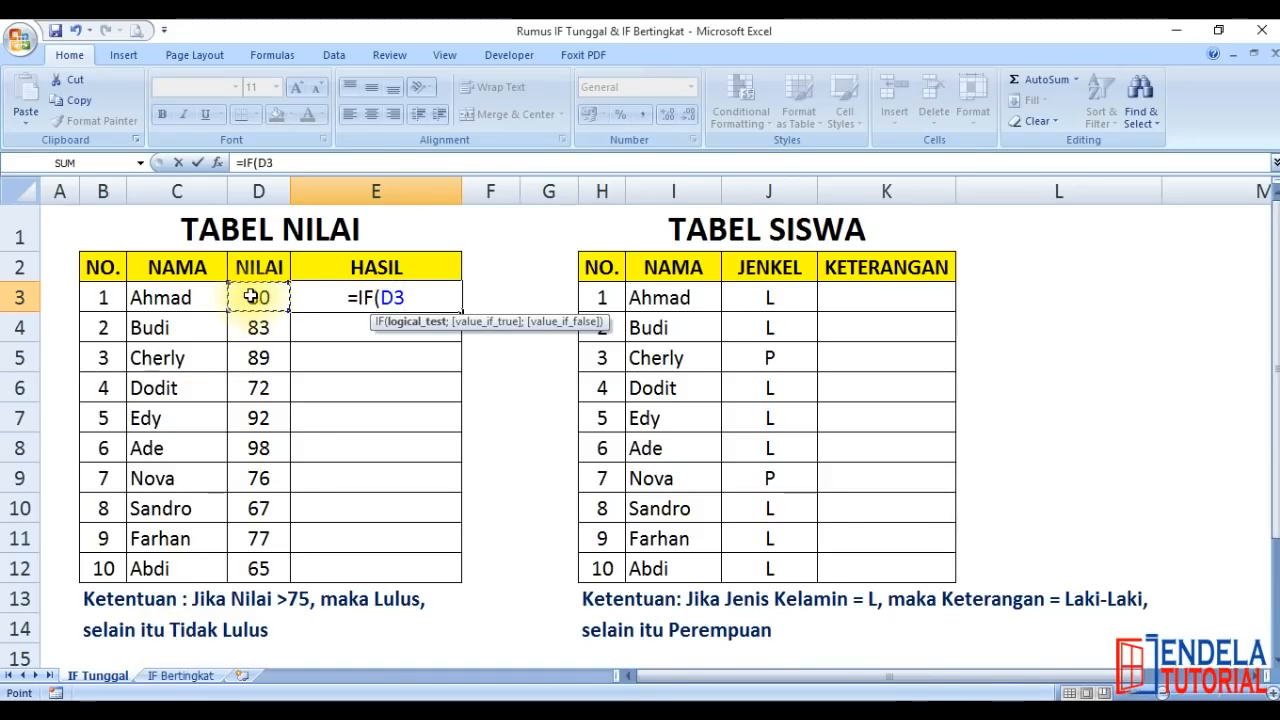
{"action": "type", "text": ">"}
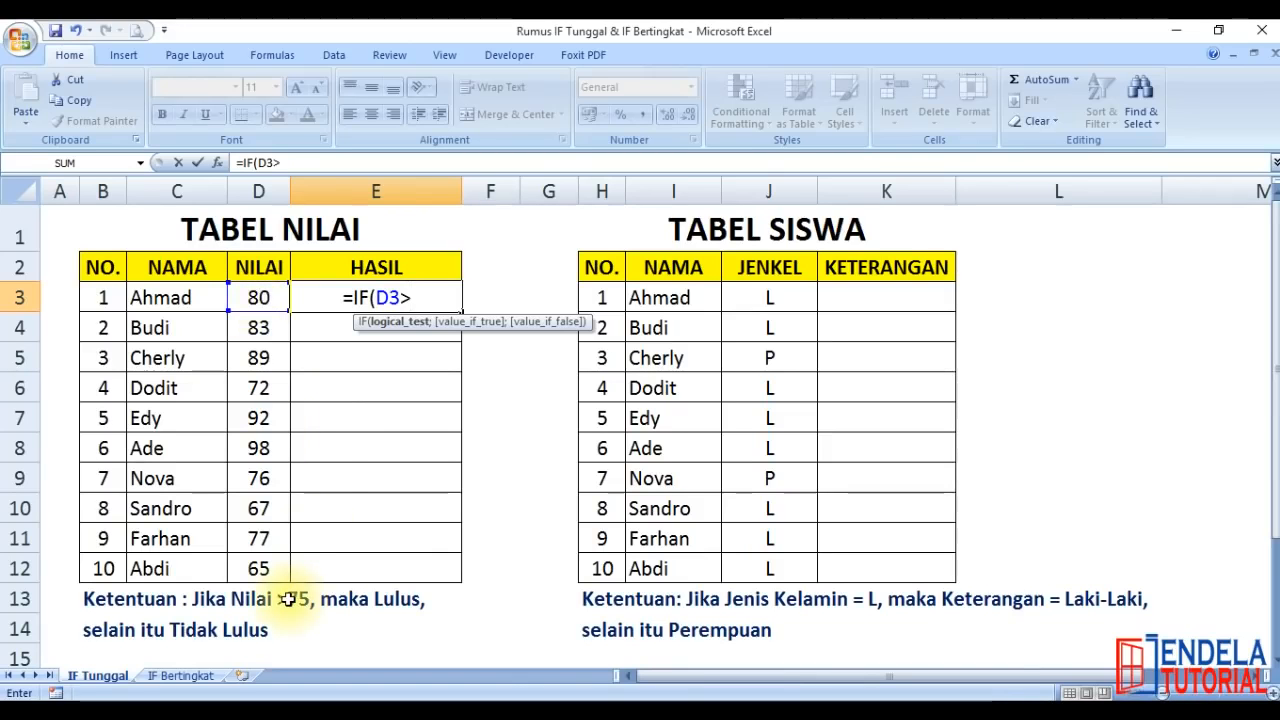
{"action": "type", "text": "75"}
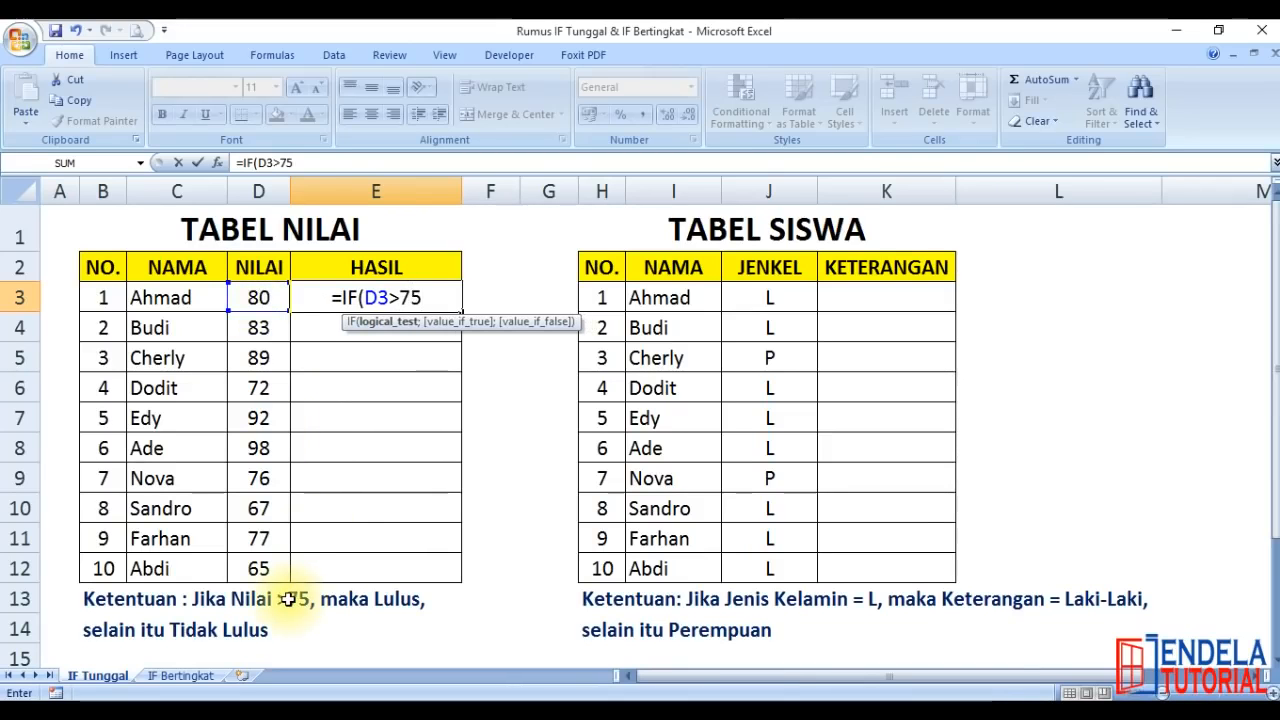
{"action": "type", "text": ";\"Lulus\";"}
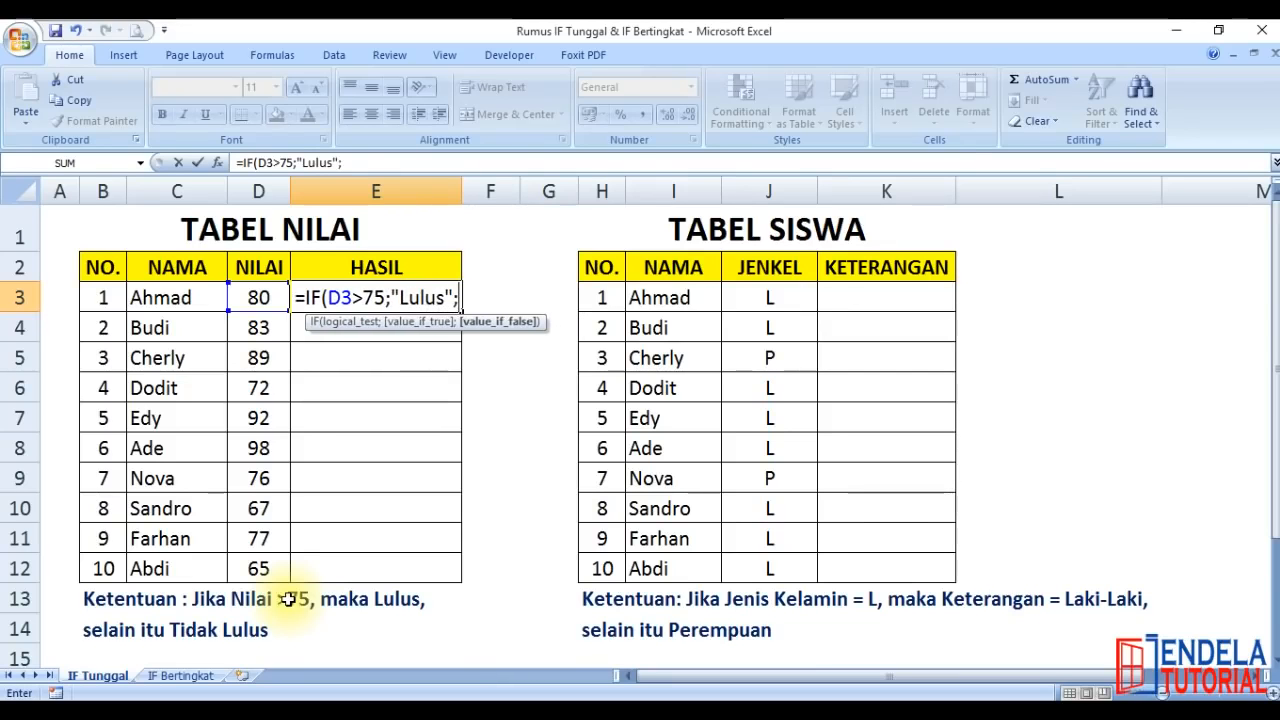
{"action": "type", "text": "\"Tidak Lulus\""}
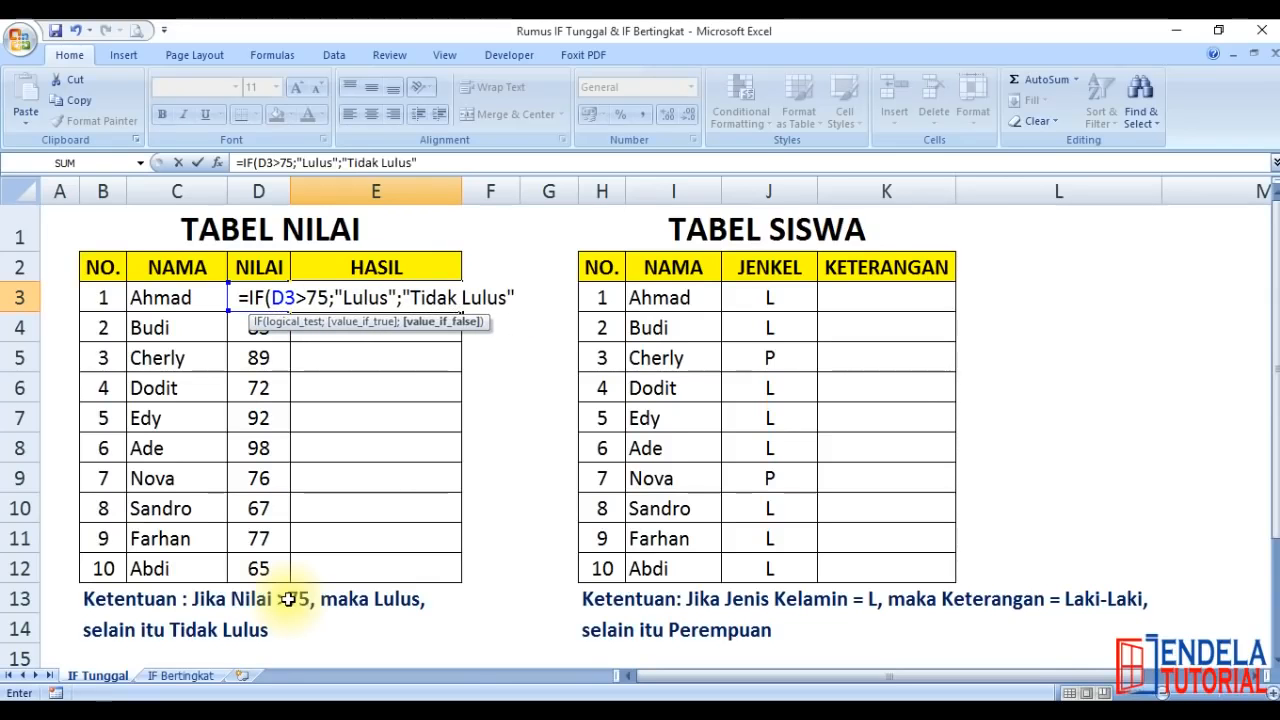
{"action": "type", "text": ")"}
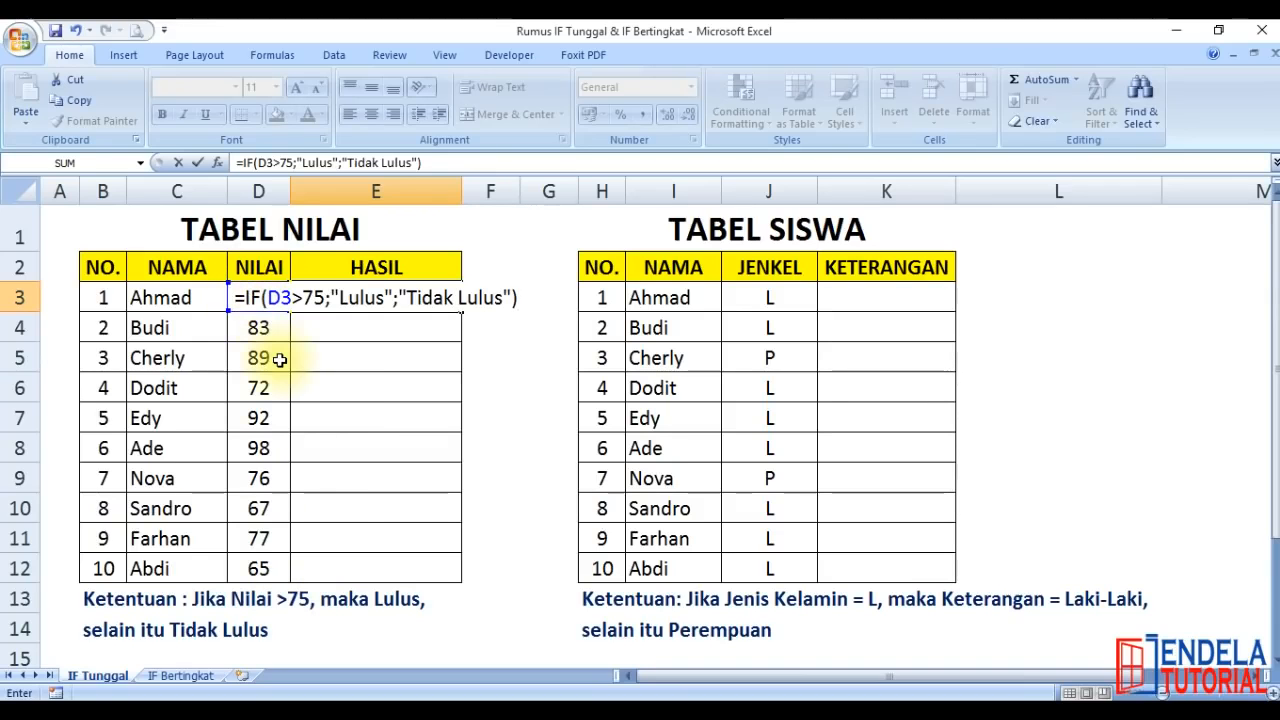
{"action": "key", "text": "Return"}
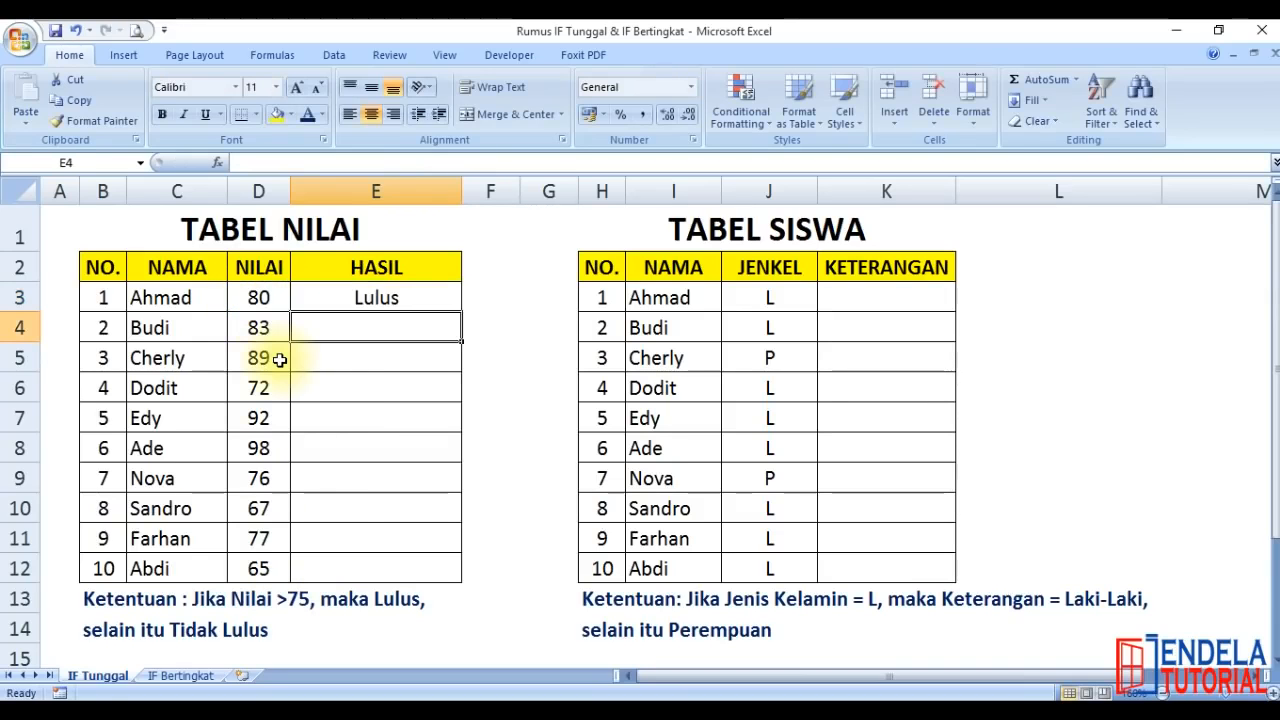
Try filling the E3 formula down through E12 and clear the copies in E4:E12
{"action": "left_click", "coordinate": [368, 295]}
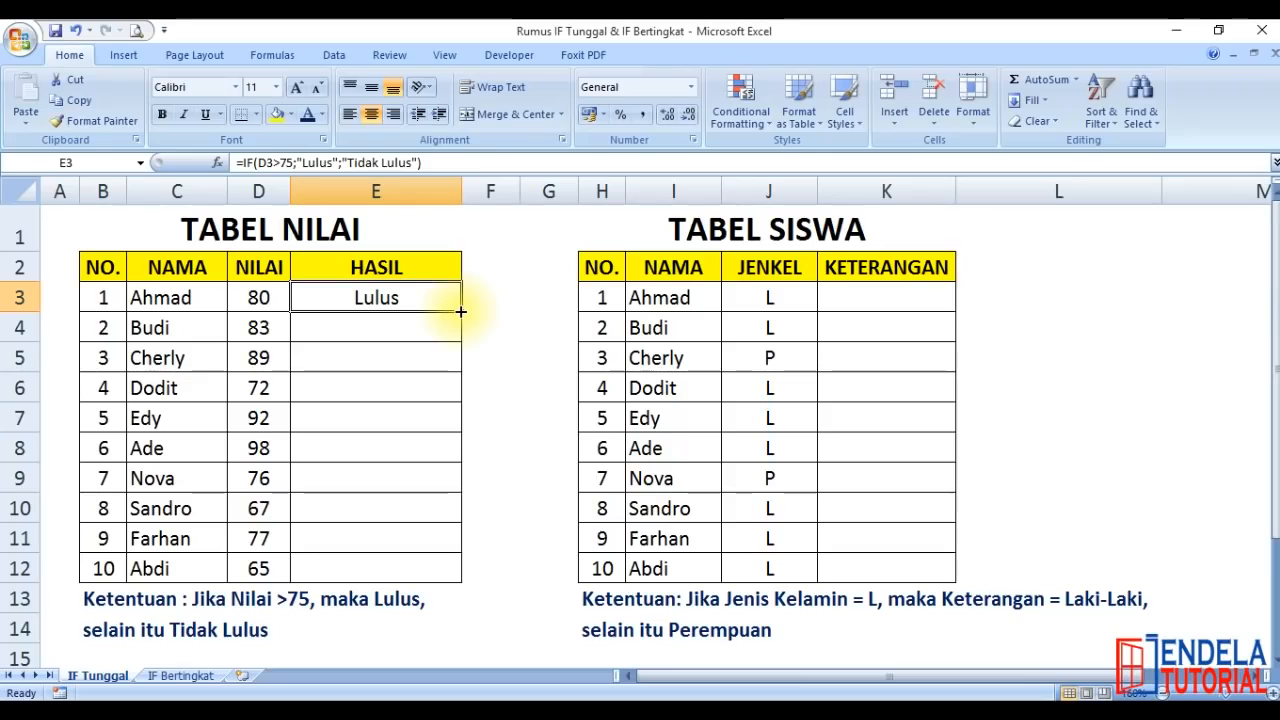
{"action": "double_click", "coordinate": [461, 312]}
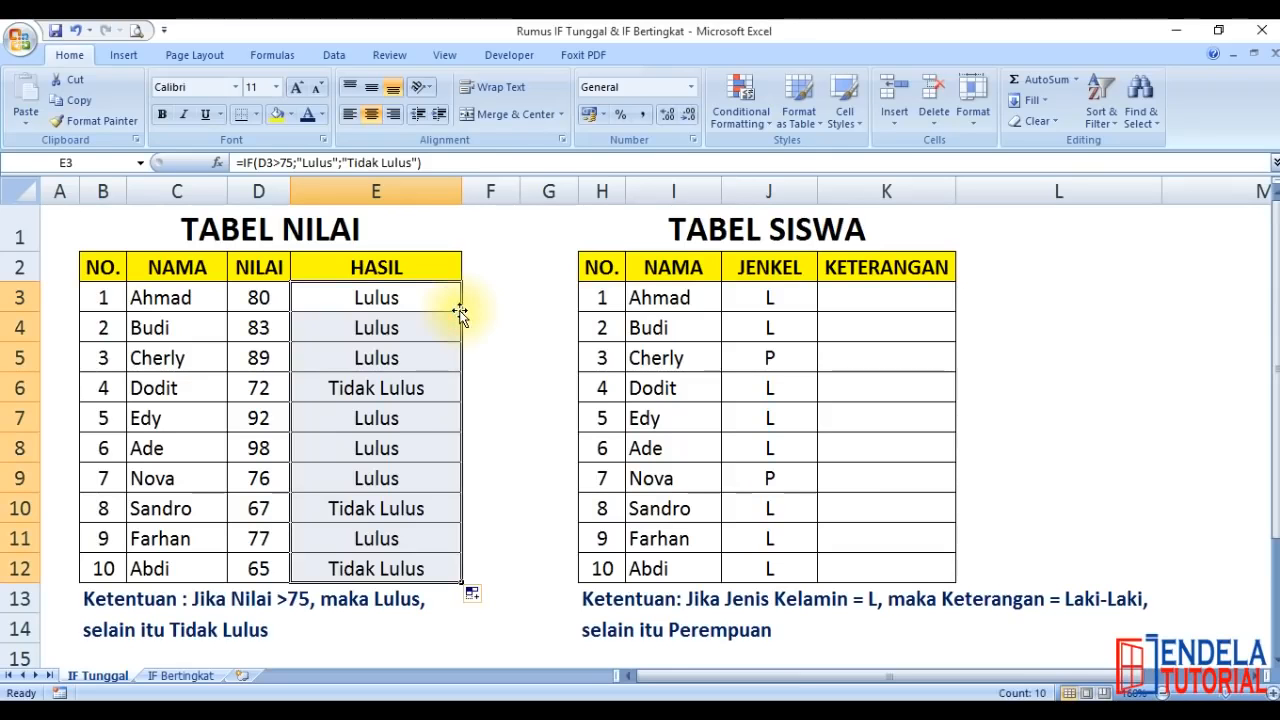
{"action": "left_click", "coordinate": [386, 330]}
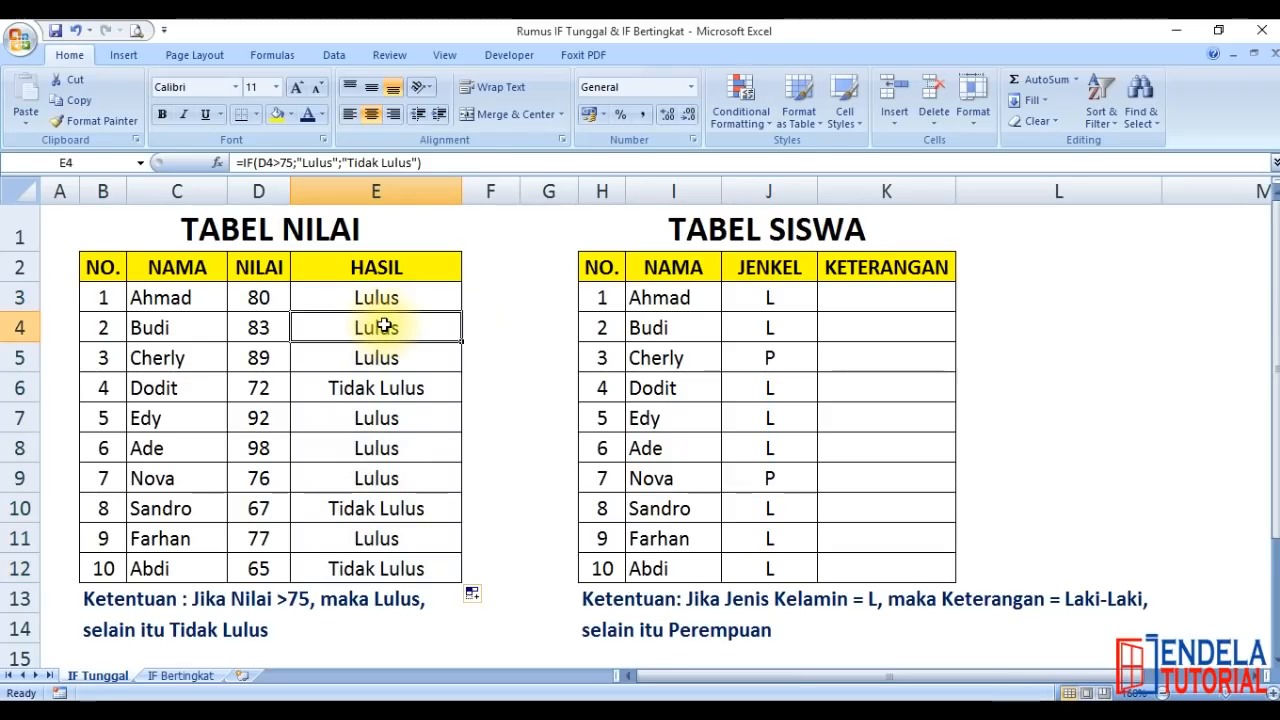
{"action": "key", "text": "ctrl+shift+Down"}
{"action": "key", "text": "Delete"}
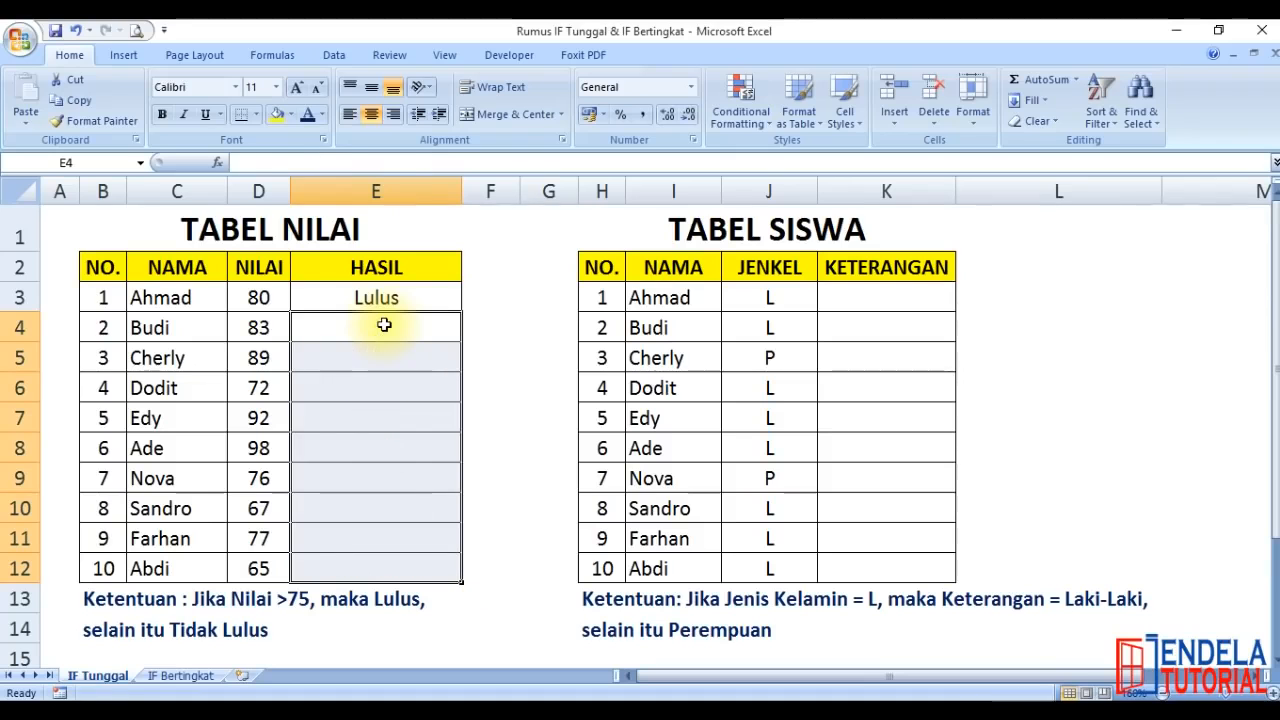
Copy the HASIL formula from E3 over the rows down to row 12 again and delete the copied results below E3
{"action": "left_click", "coordinate": [380, 294]}
{"action": "left_click_drag", "start_coordinate": [460, 313], "coordinate": [460, 572]}
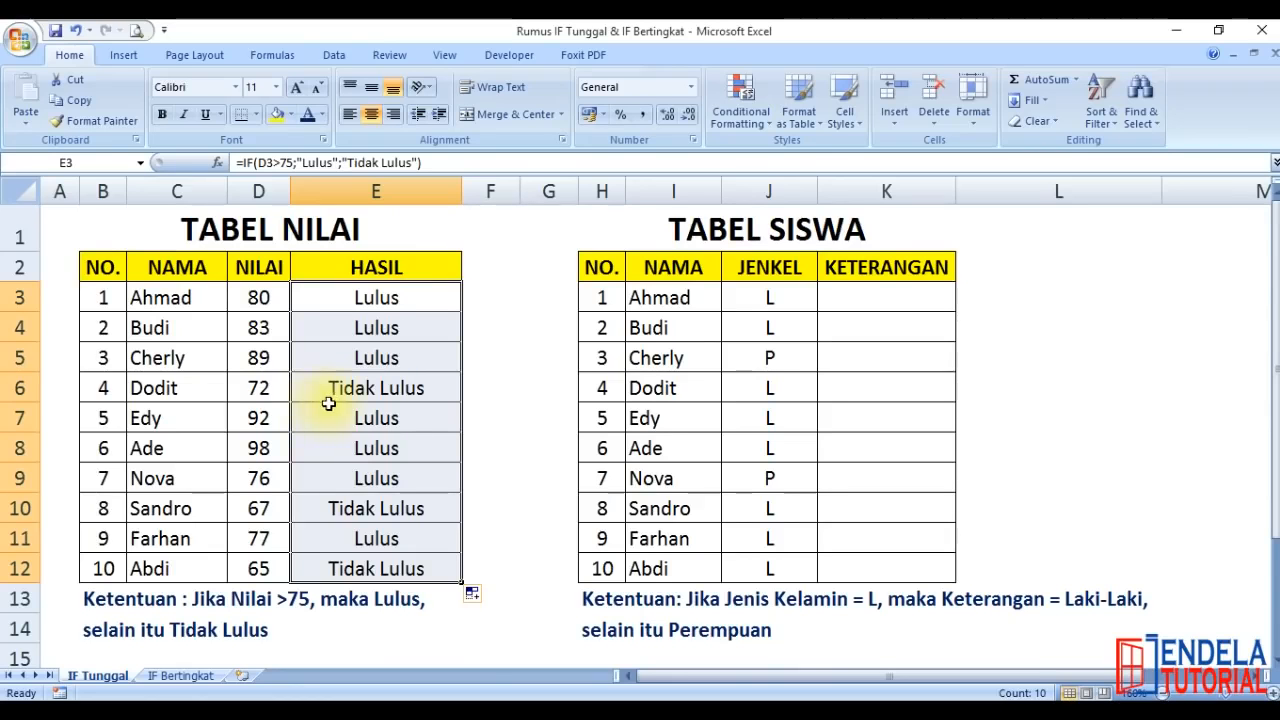
{"action": "left_click", "coordinate": [351, 328]}
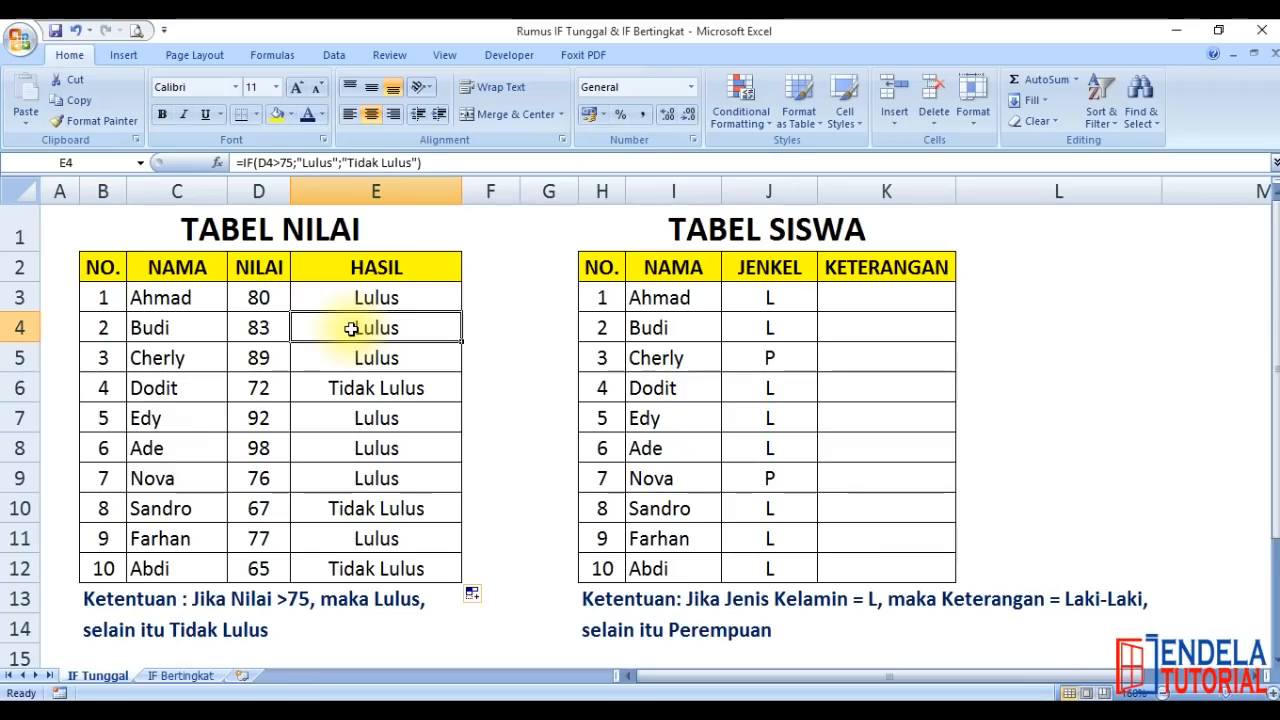
{"action": "key", "text": "ctrl+shift+Down"}
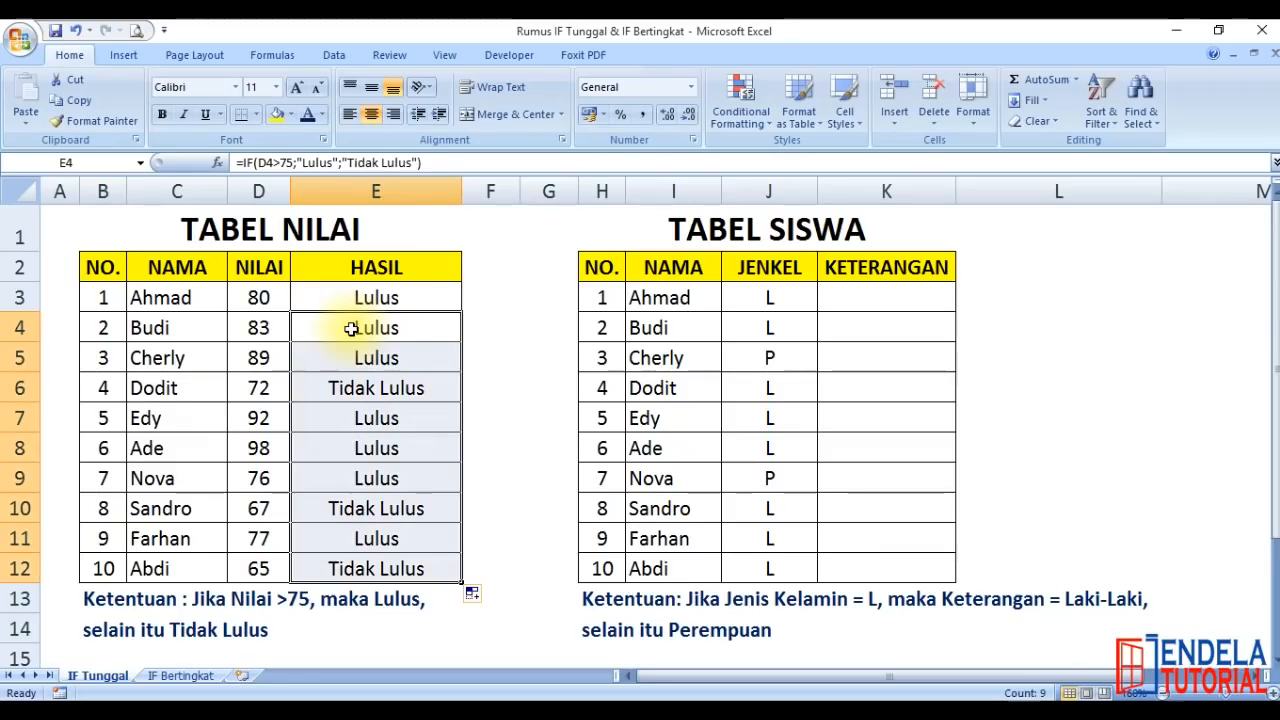
{"action": "key", "text": "Delete"}
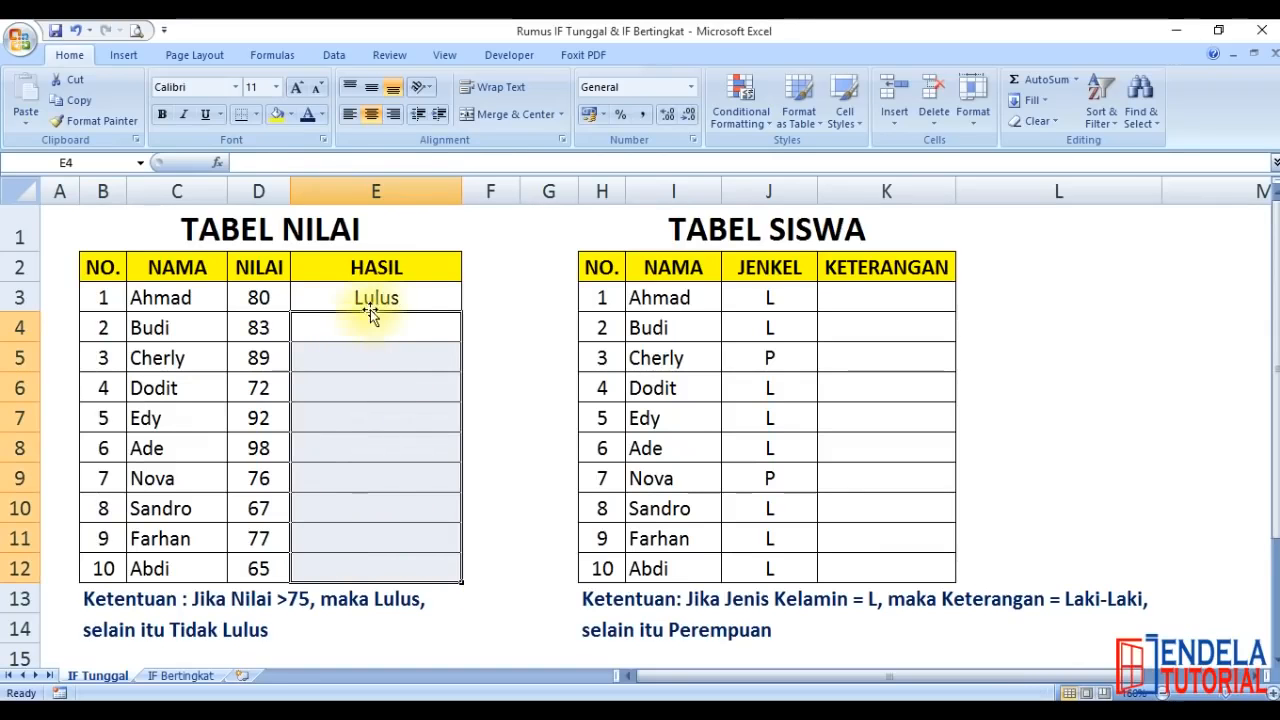
Fill the IF formula from E3 down the HASIL column through E12
{"action": "left_click", "coordinate": [374, 295]}
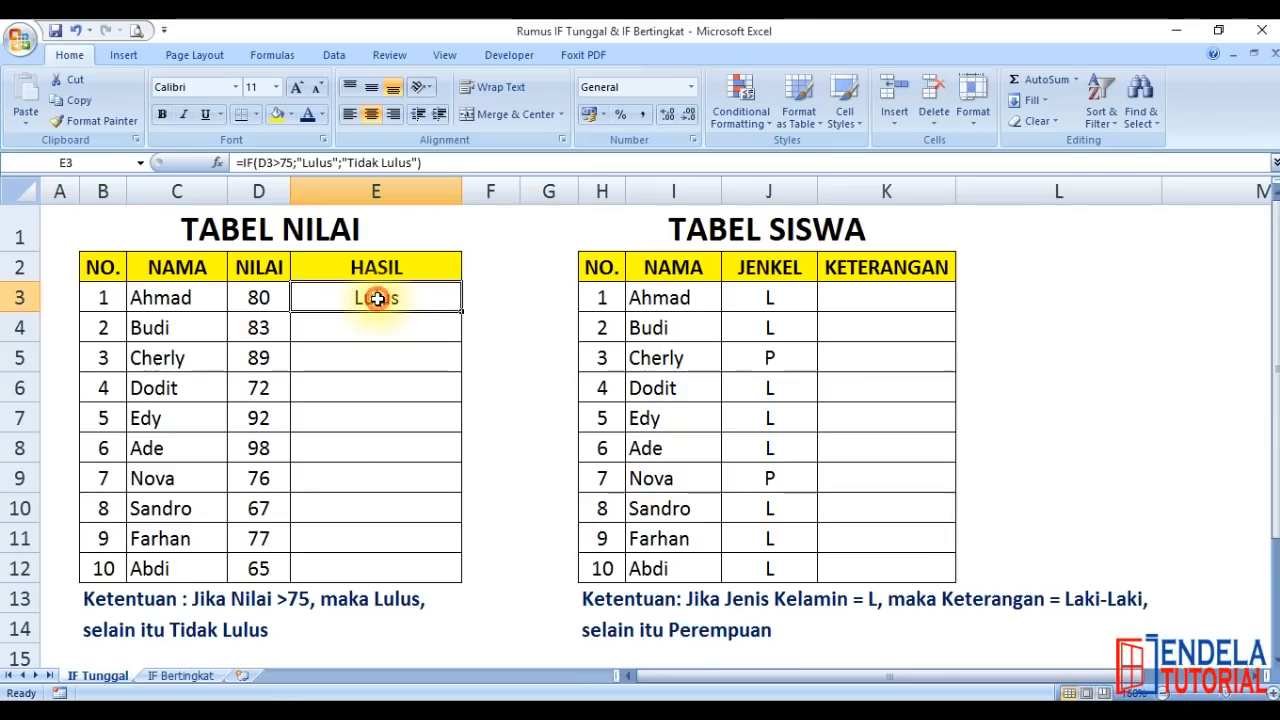
{"action": "double_click", "coordinate": [459, 311]}
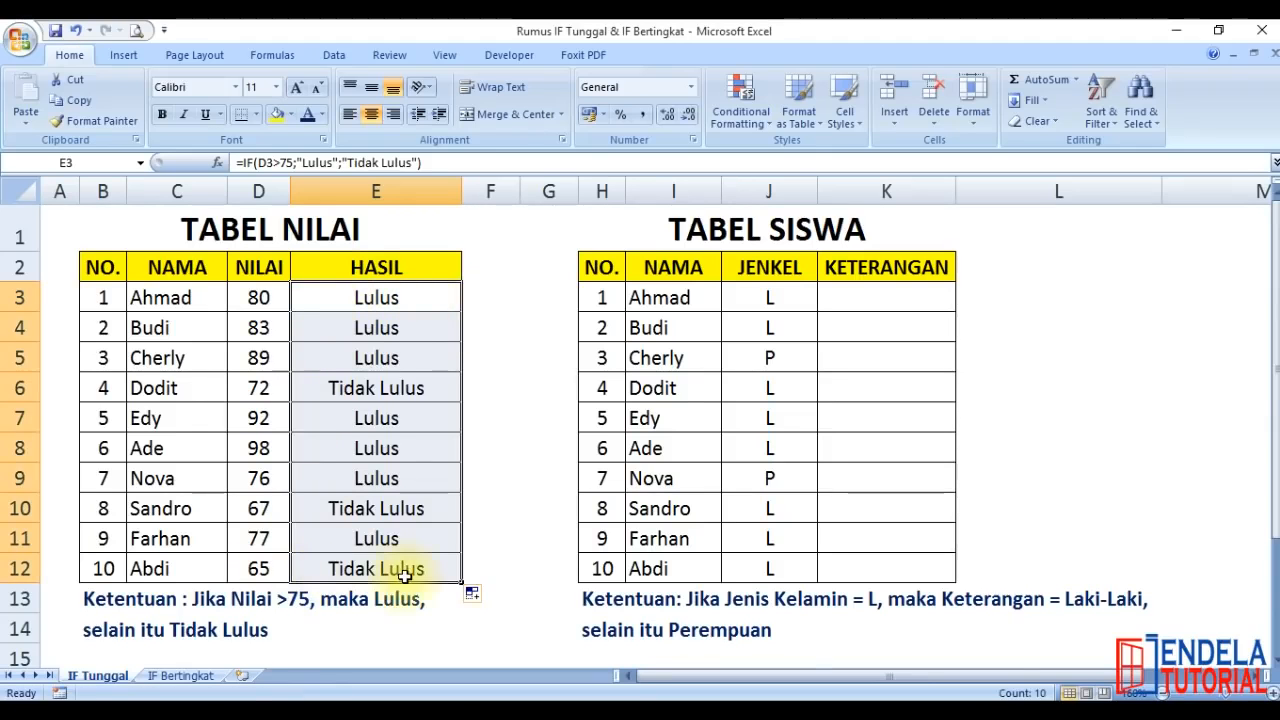
{"action": "scroll", "coordinate": [409, 574], "scroll_direction": "down", "scroll_amount": 5}
{"action": "scroll", "coordinate": [406, 577], "scroll_direction": "up", "scroll_amount": 2}
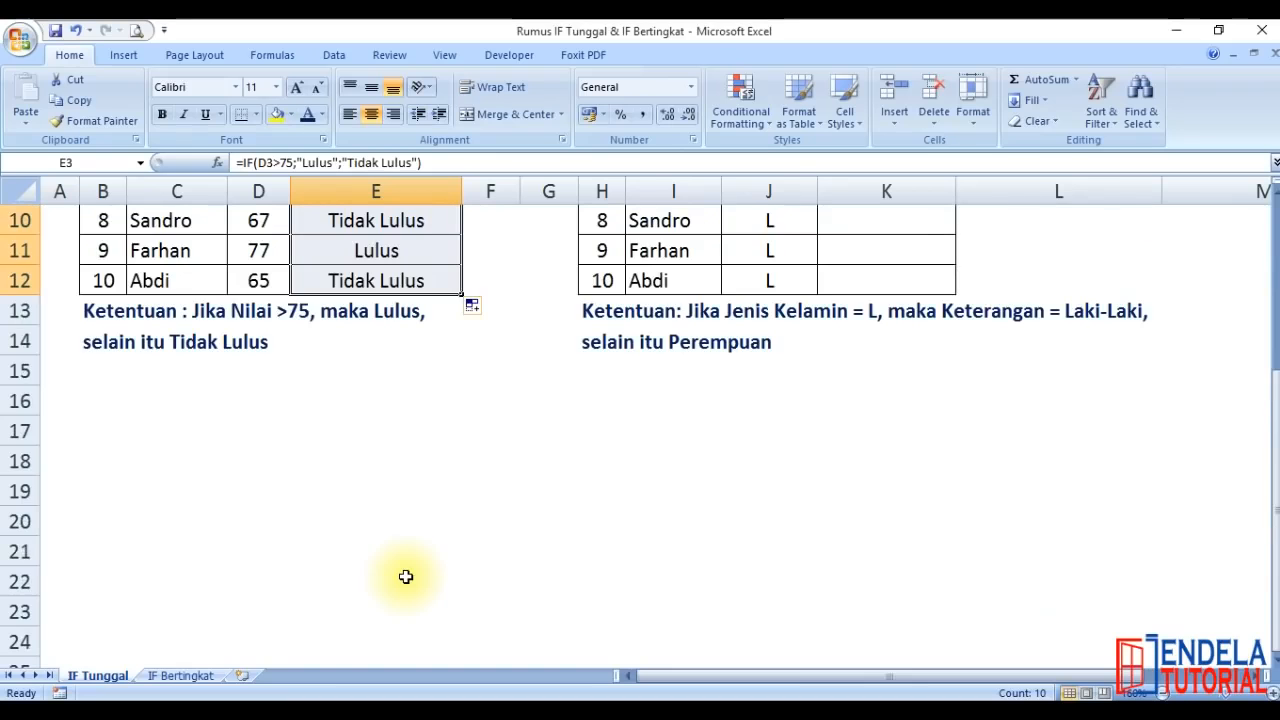
{"action": "scroll", "coordinate": [406, 577], "scroll_direction": "up", "scroll_amount": 3}
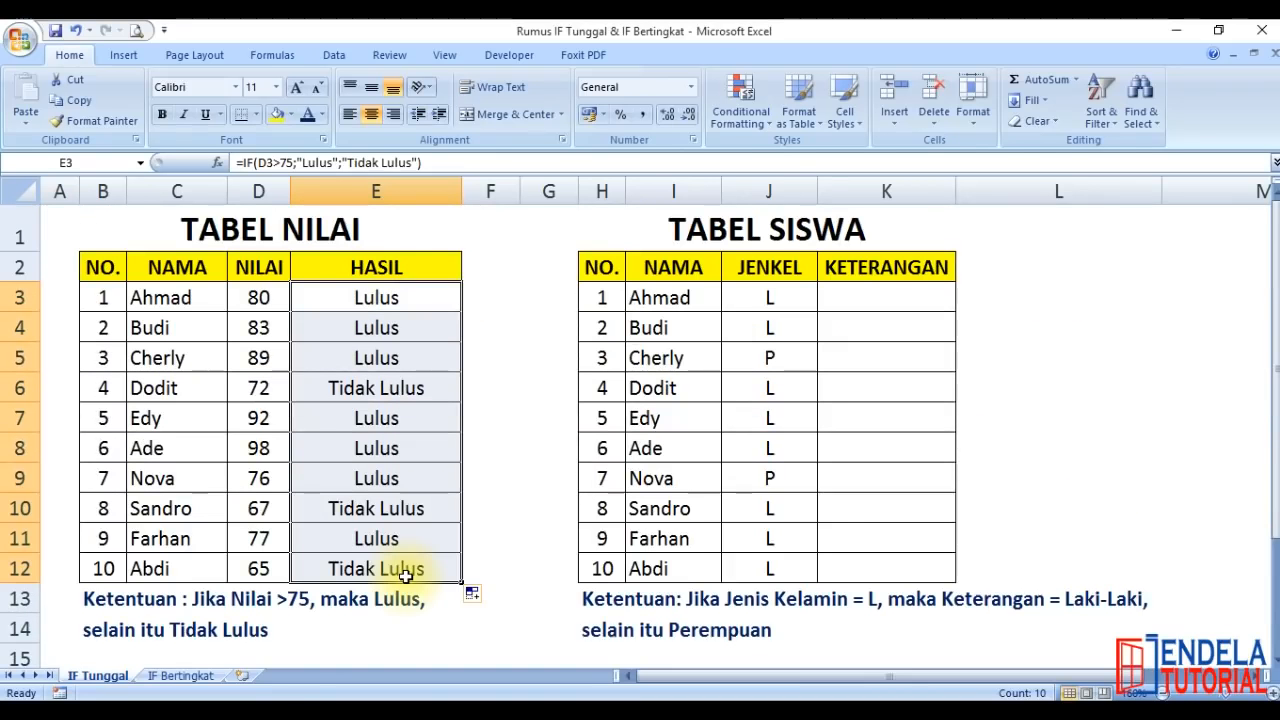
Examine the IF formula in E3, checking its comparison with 75 and its value-if-true argument
{"action": "left_click", "coordinate": [359, 301]}
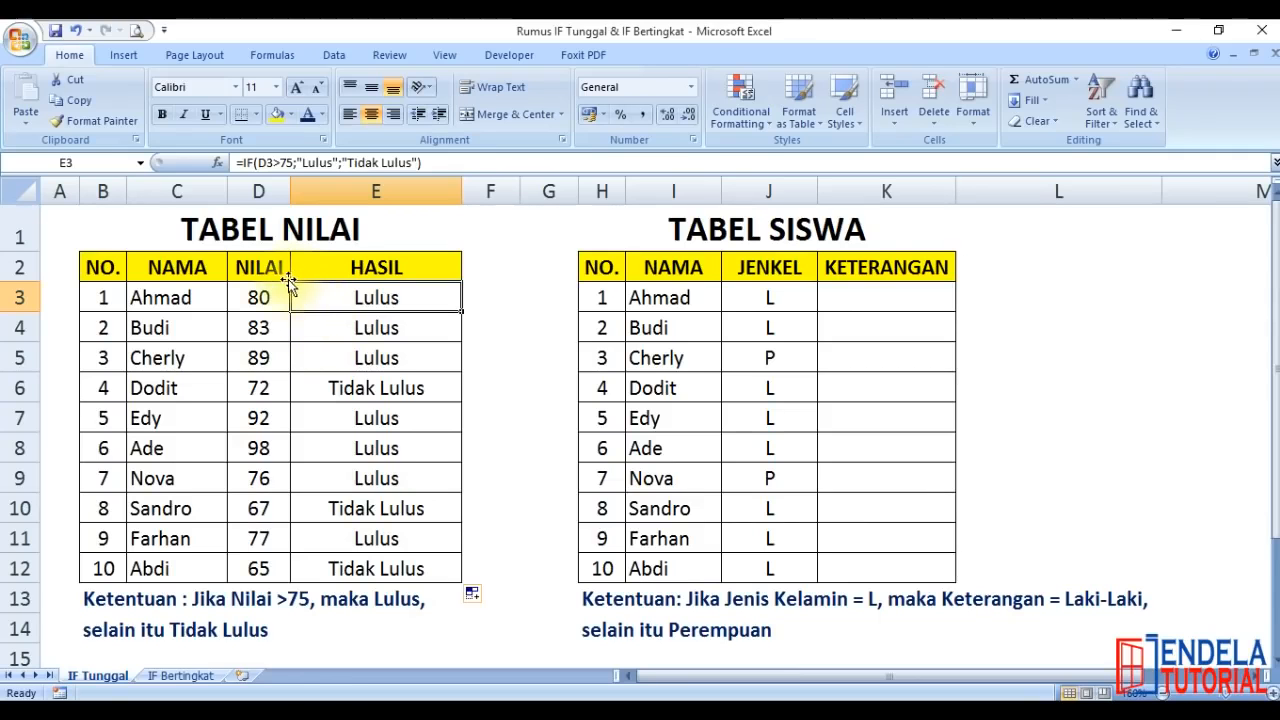
{"action": "left_click", "coordinate": [379, 300]}
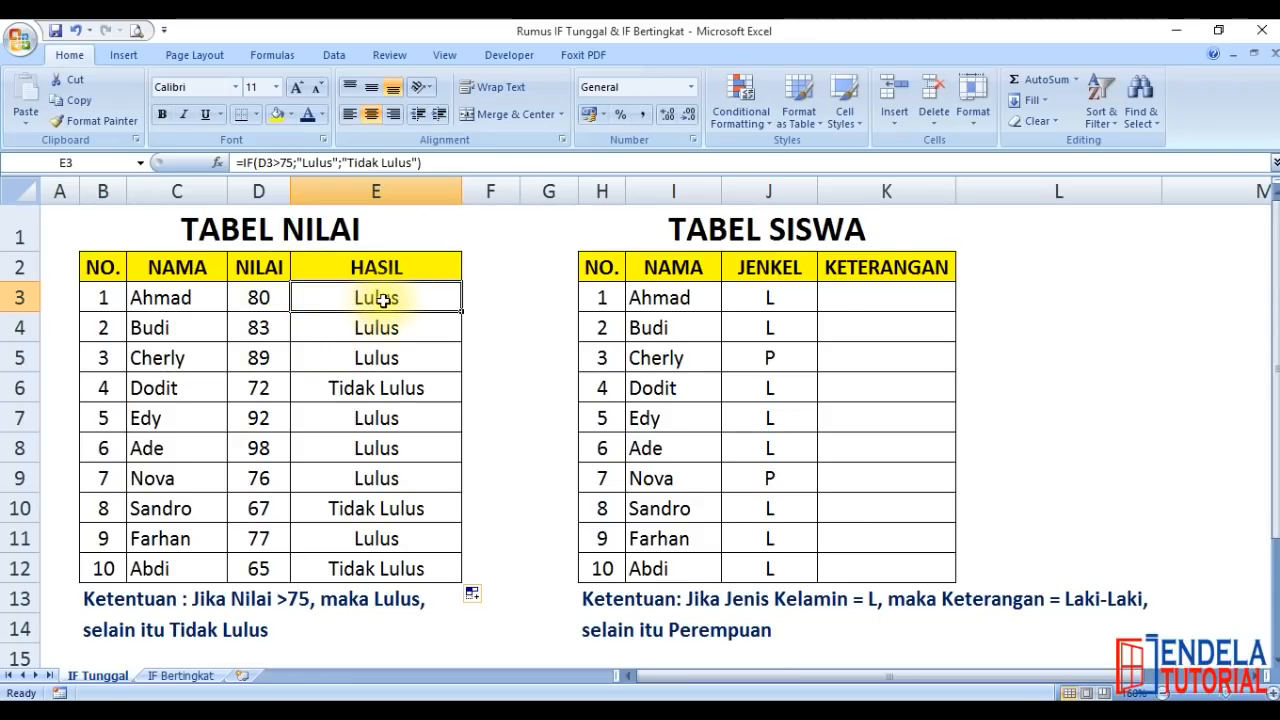
{"action": "double_click", "coordinate": [398, 295]}
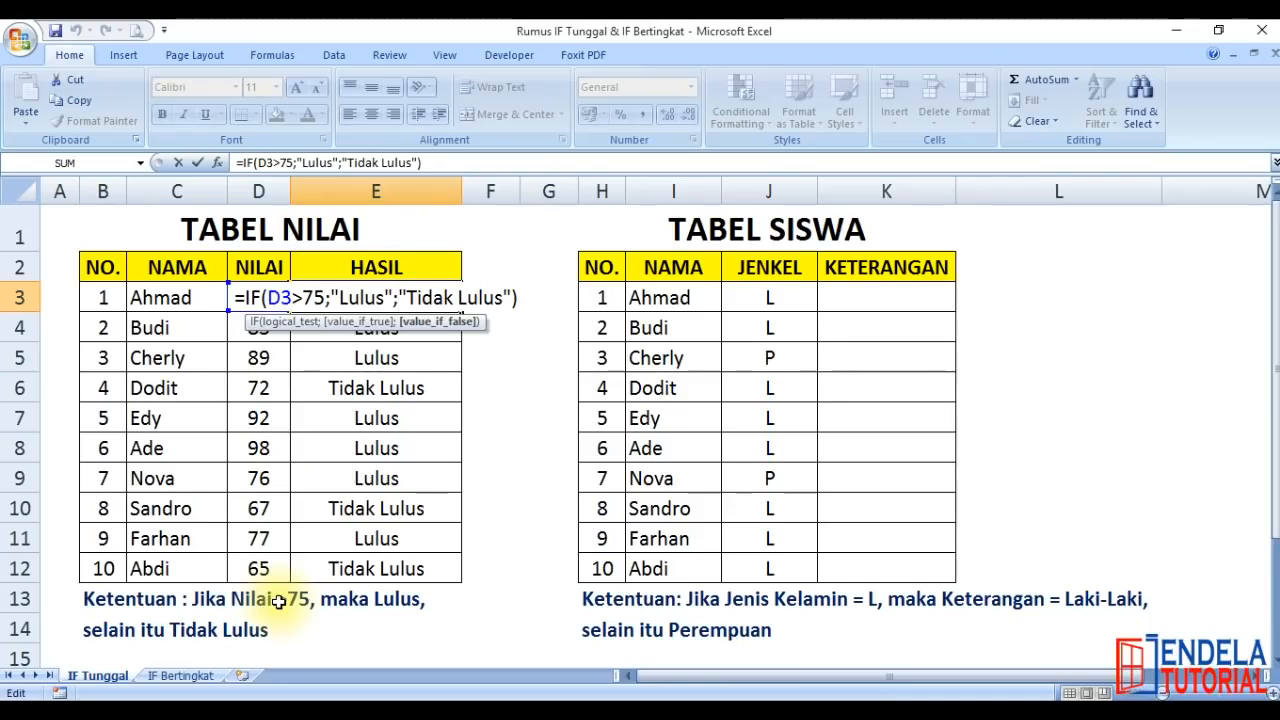
{"action": "left_click_drag", "start_coordinate": [323, 298], "coordinate": [295, 298]}
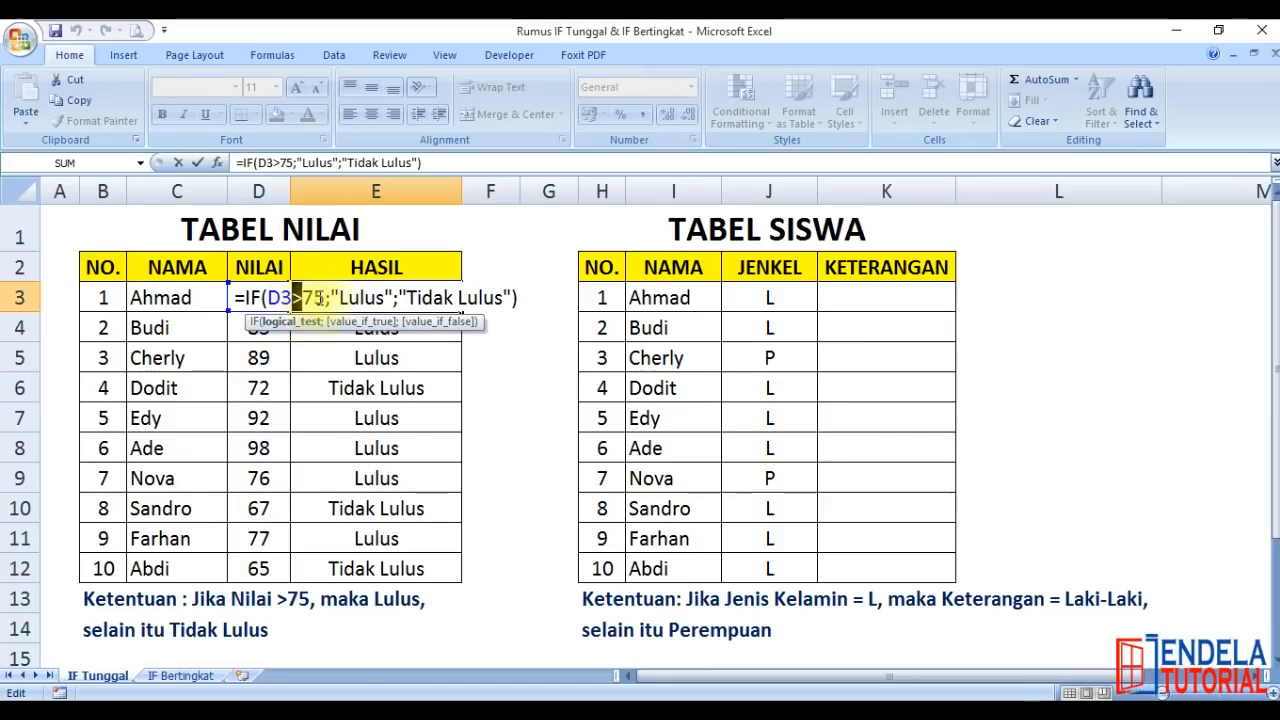
{"action": "left_click", "coordinate": [341, 298]}
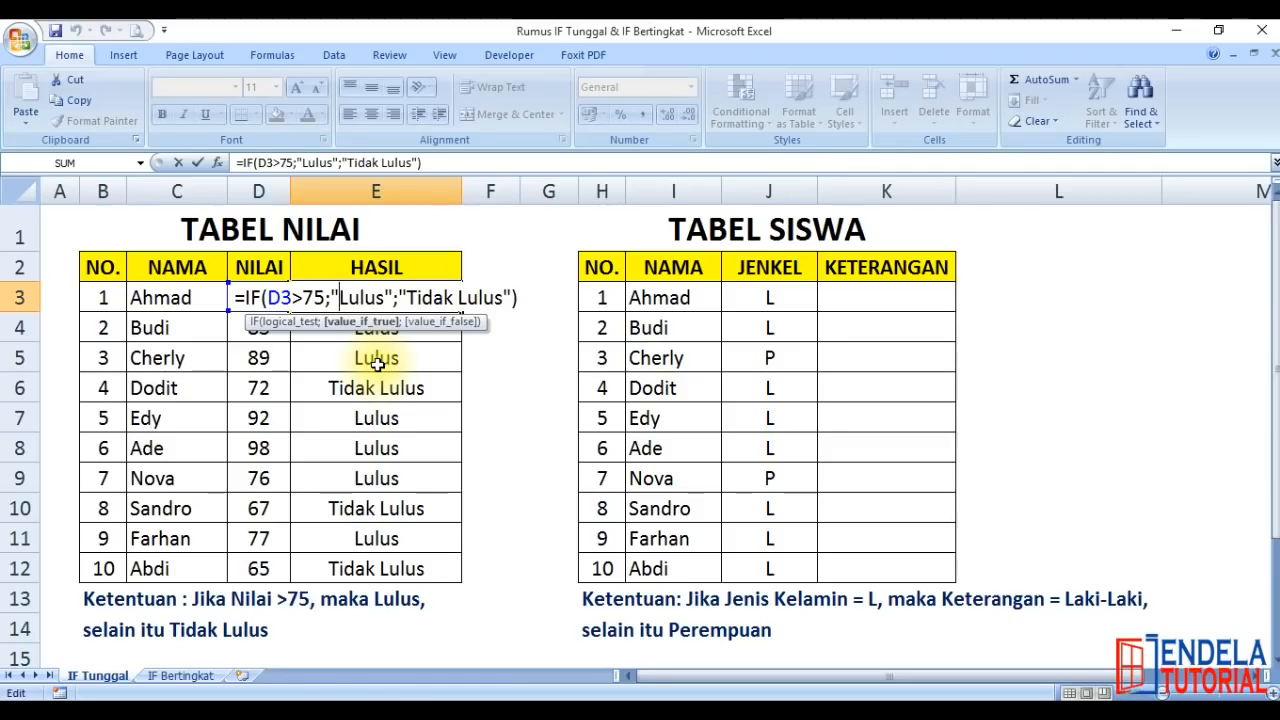
{"action": "key", "text": "Return"}
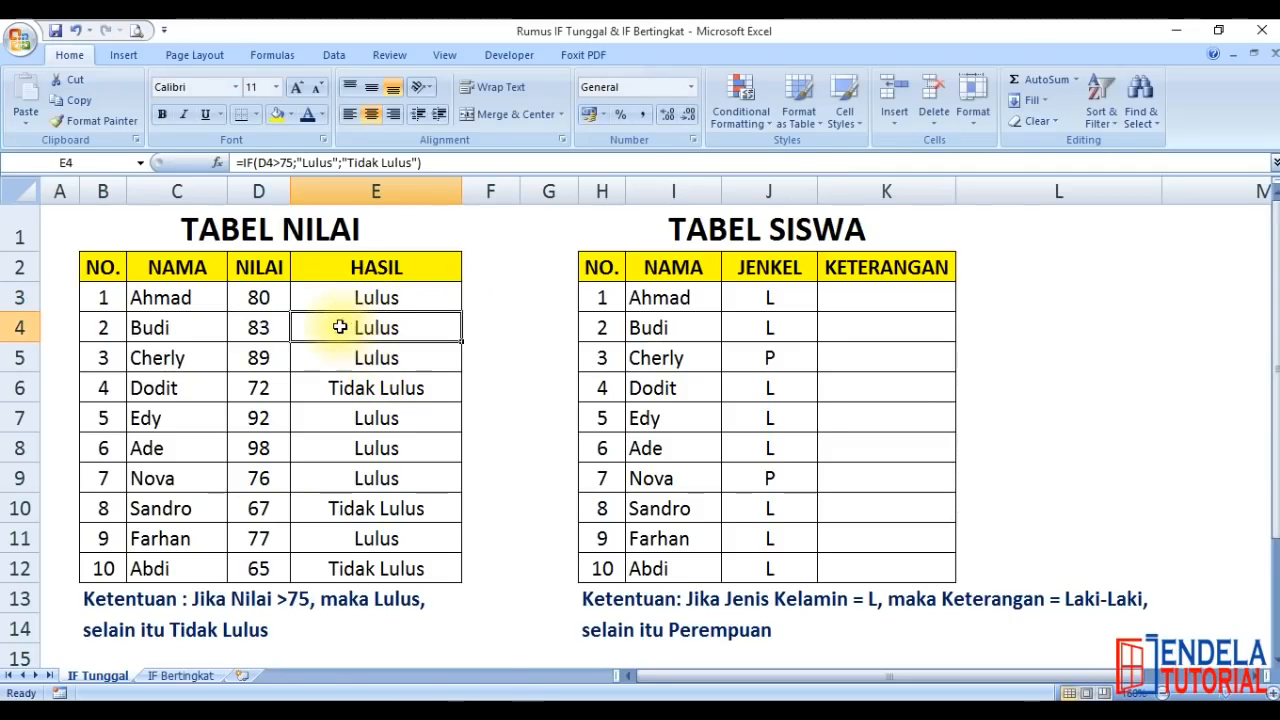
Set the first student's NILAI in cell D3 to 74 to test the formula
{"action": "left_click", "coordinate": [262, 297]}
{"action": "type", "text": "74"}
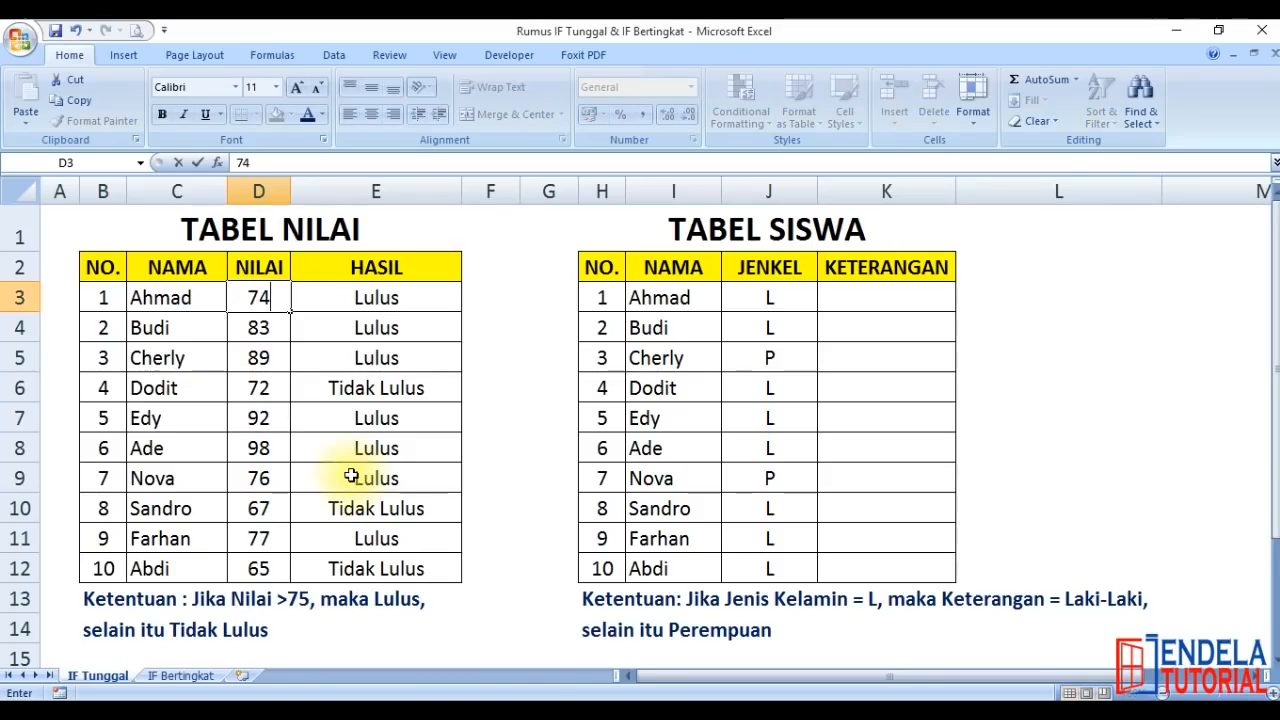
{"action": "key", "text": "Return"}
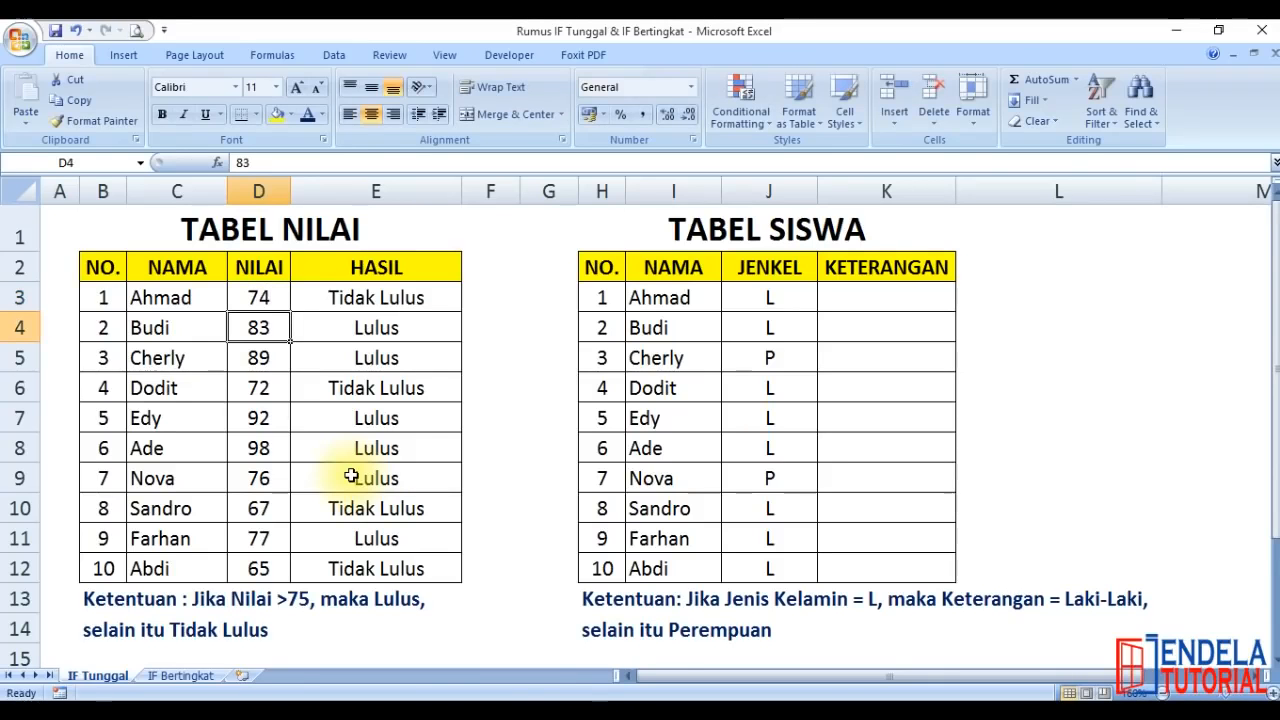
Set the first student's NILAI in cell D3 to 75 to test the threshold
{"action": "left_click", "coordinate": [258, 297]}
{"action": "type", "text": "75"}
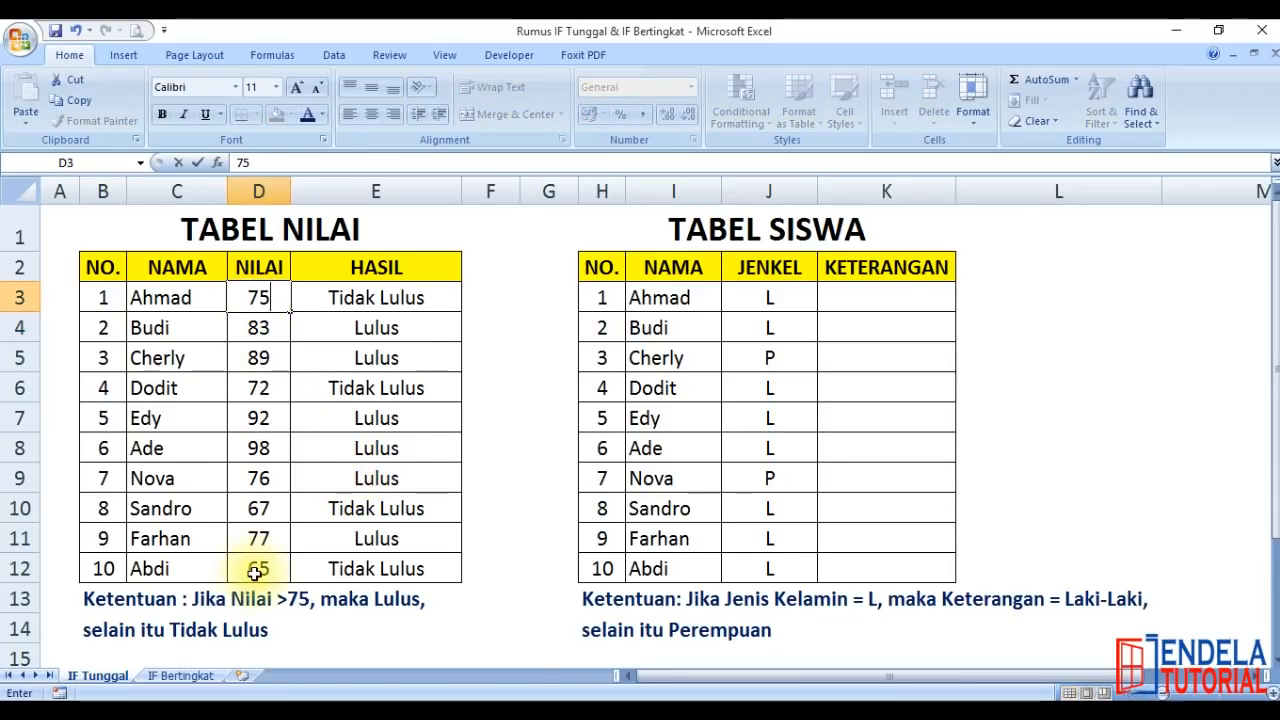
{"action": "key", "text": "Return"}
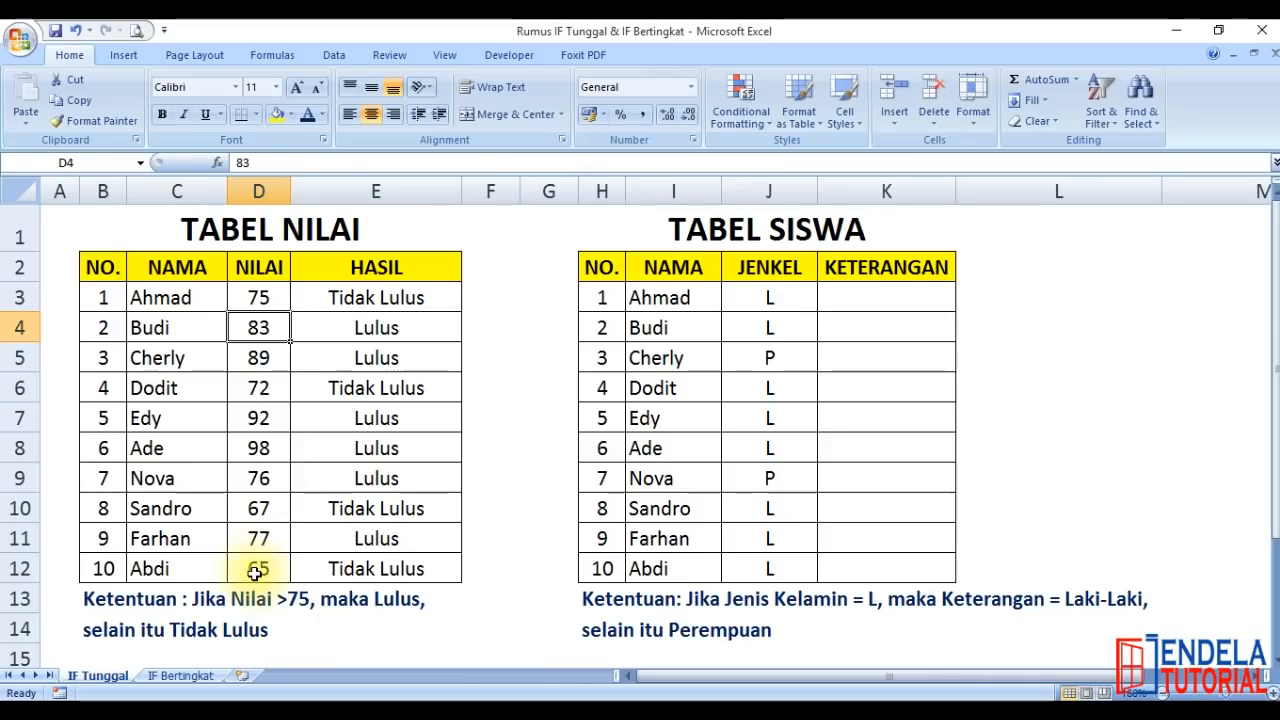
Set the first student's NILAI in cell D3 to 76 and check the HASIL formula in E3
{"action": "left_click", "coordinate": [258, 300]}
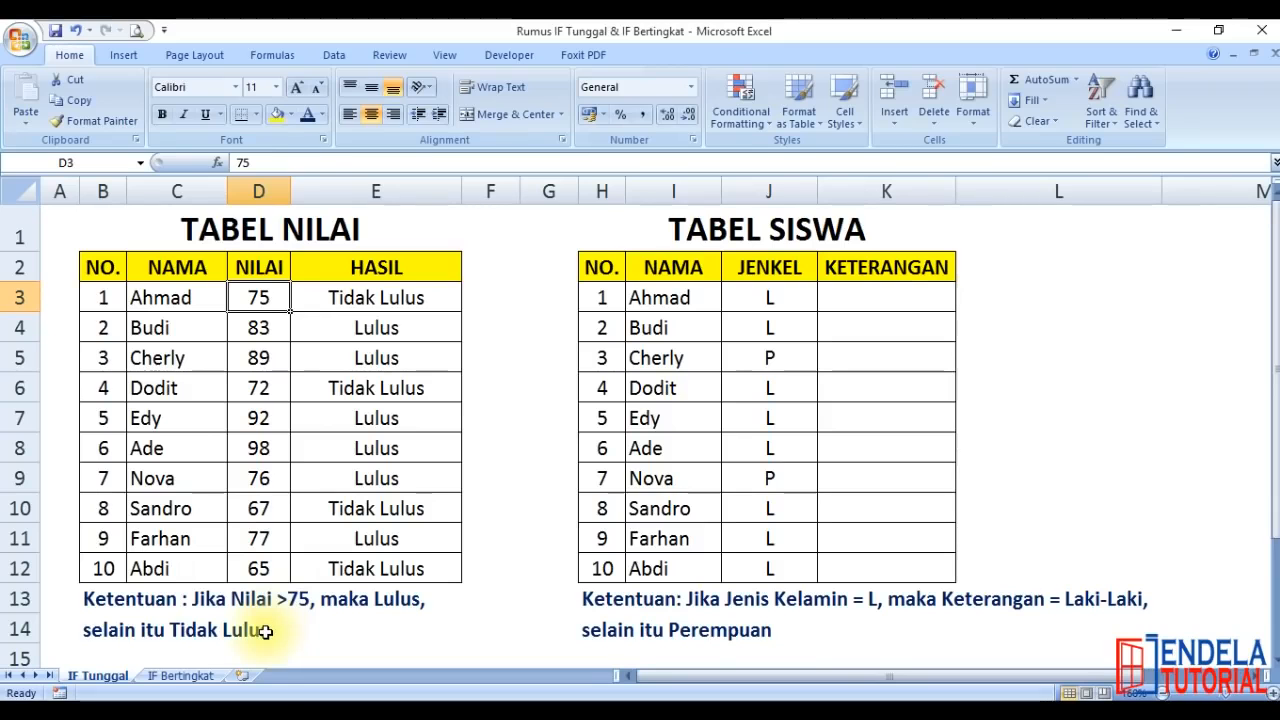
{"action": "type", "text": "76"}
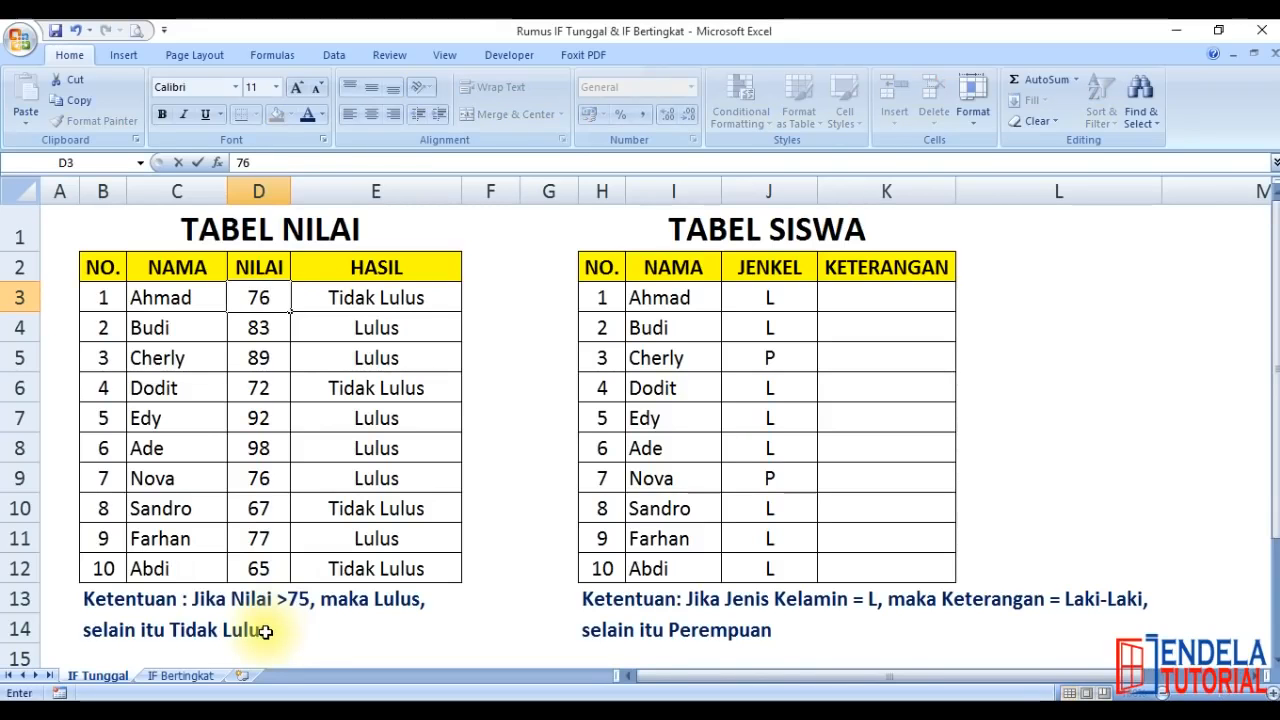
{"action": "key", "text": "Return"}
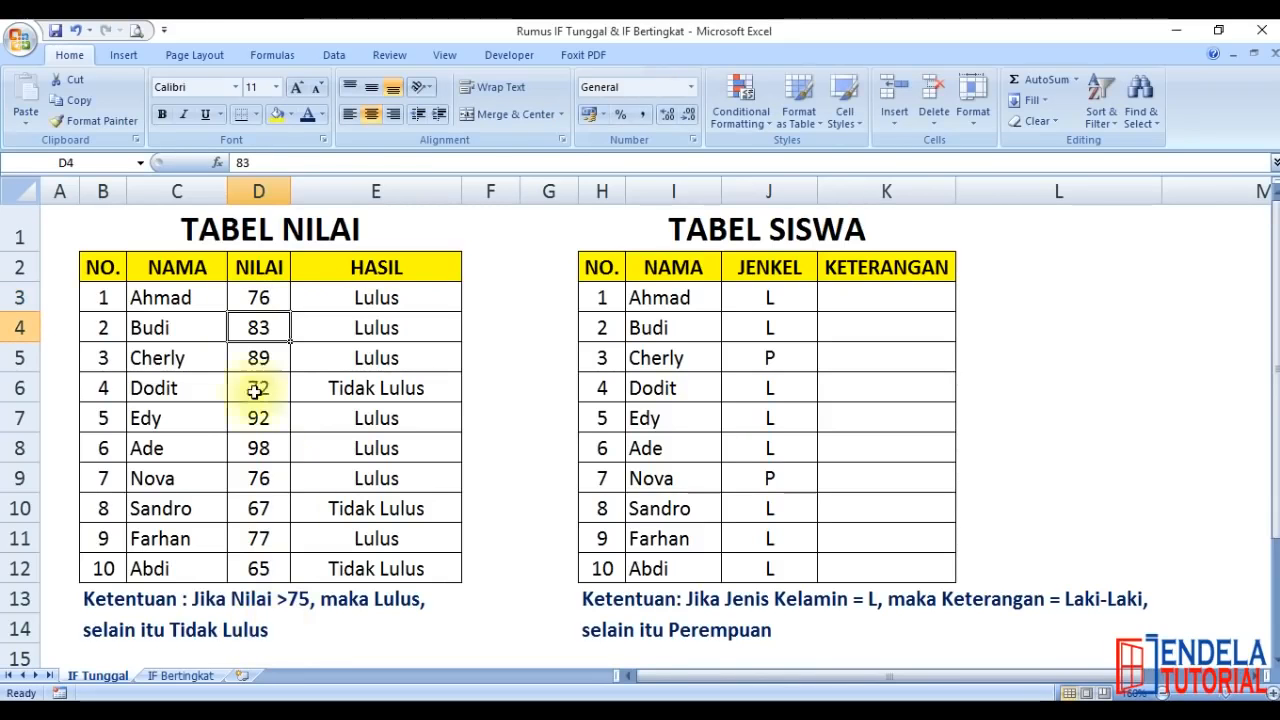
{"action": "left_click", "coordinate": [260, 293]}
{"action": "left_click", "coordinate": [365, 298]}
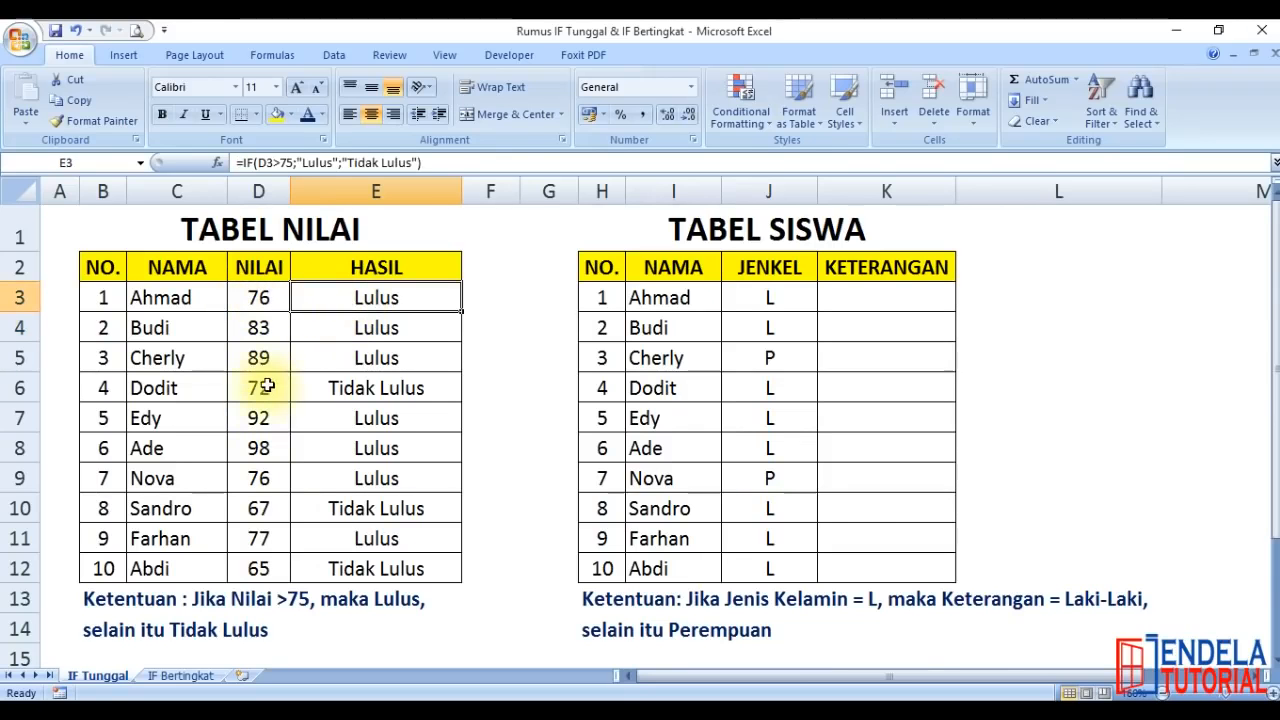
Set the first student's NILAI in cell D3 to 100 to test a high score
{"action": "left_click", "coordinate": [257, 297]}
{"action": "type", "text": "100"}
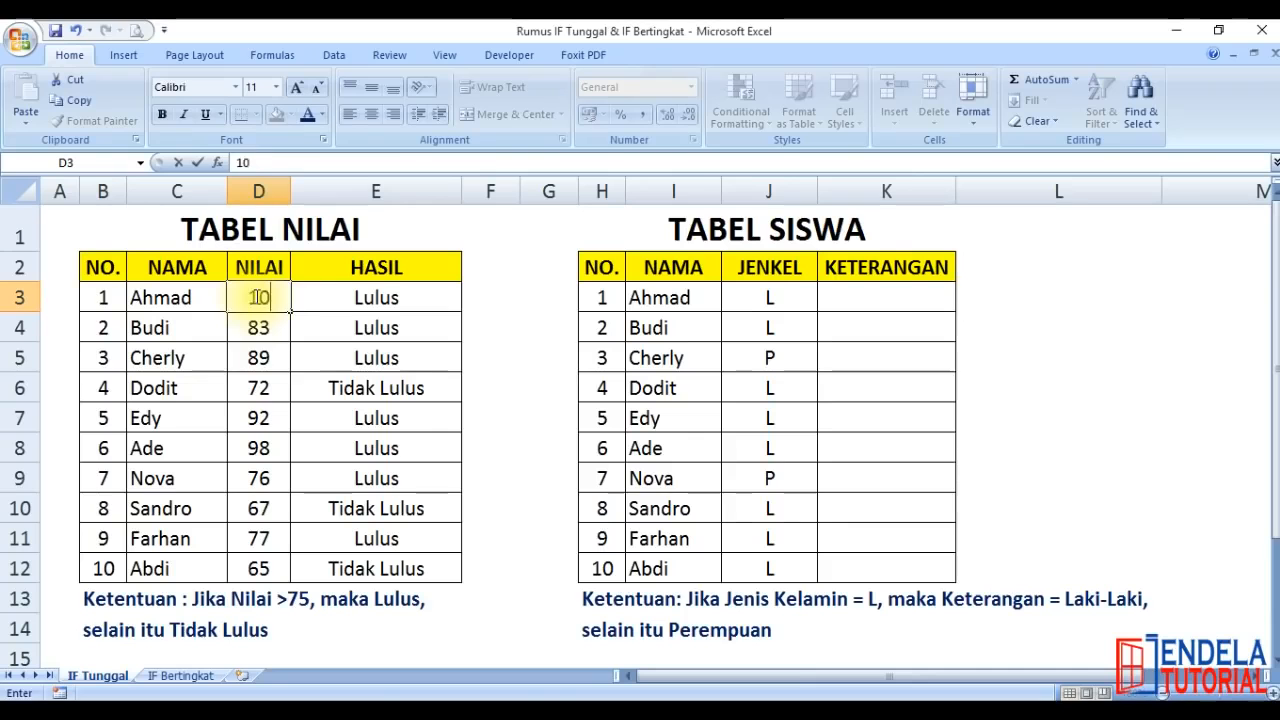
{"action": "key", "text": "Return"}
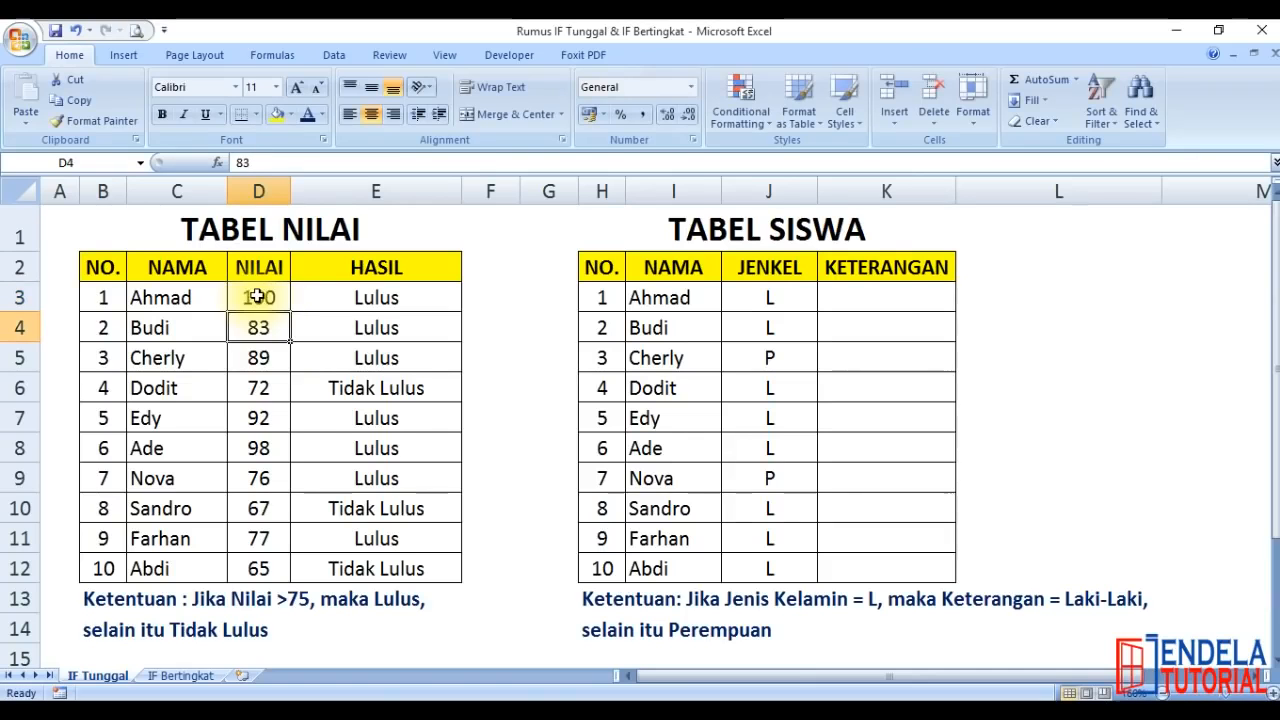
Try 76 as the fourth student's NILAI in cell D6 and replace it with 80
{"action": "left_click", "coordinate": [257, 388]}
{"action": "type", "text": "76"}
{"action": "key", "text": "Return"}
{"action": "key", "text": "Up"}
{"action": "type", "text": "80"}
{"action": "key", "text": "Return"}
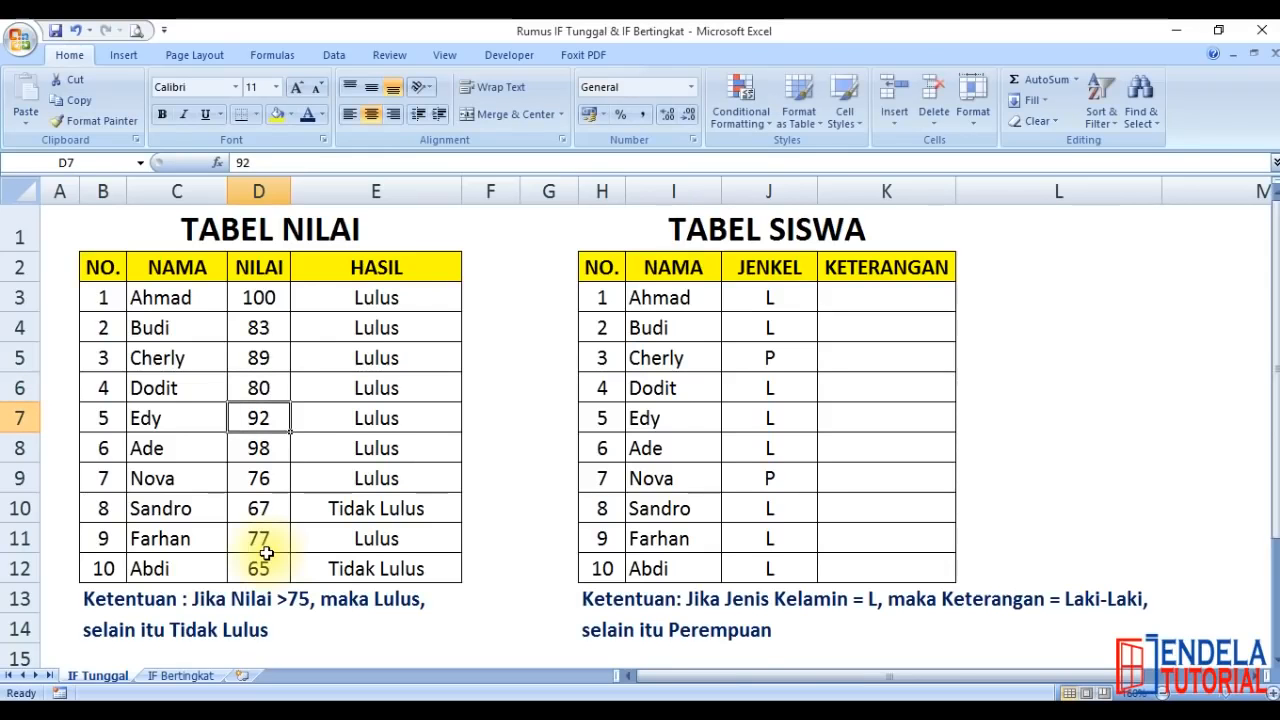
Examine the logical test D3>75 inside the IF formula in E3, leaving the formula as it is
{"action": "left_click", "coordinate": [383, 307]}
{"action": "double_click", "coordinate": [377, 297]}
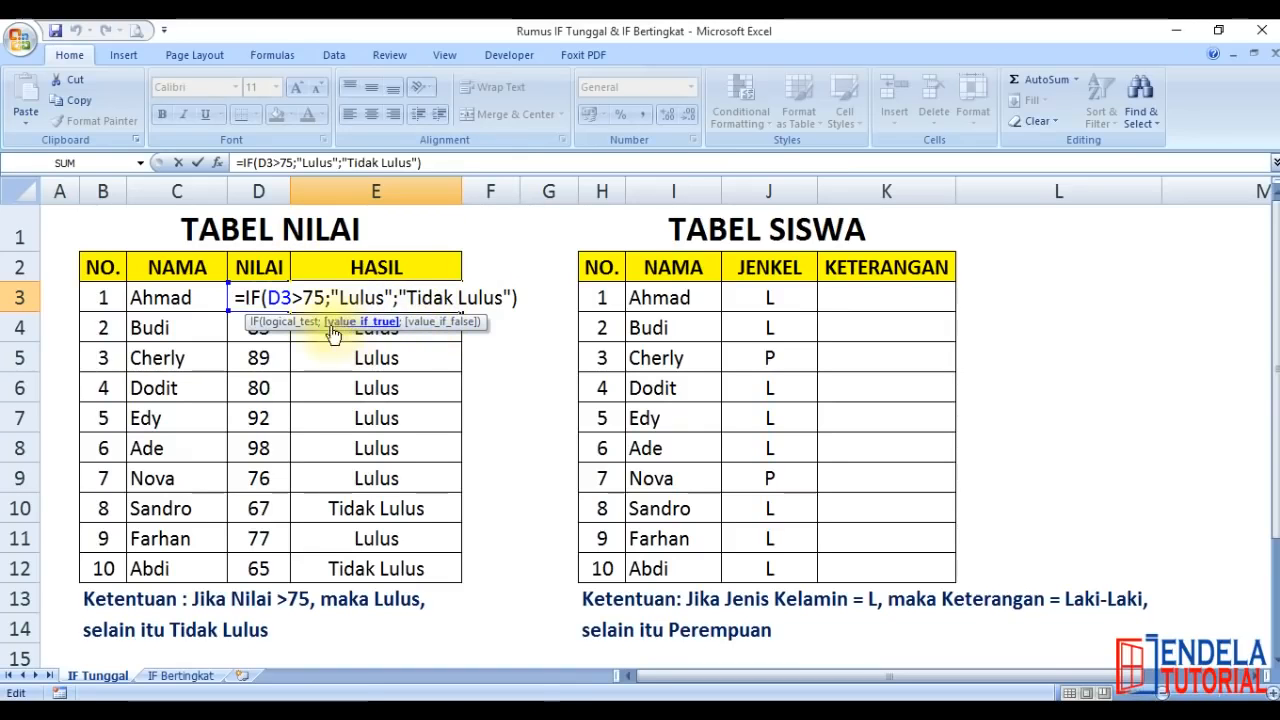
{"action": "left_click_drag", "start_coordinate": [325, 297], "coordinate": [267, 297]}
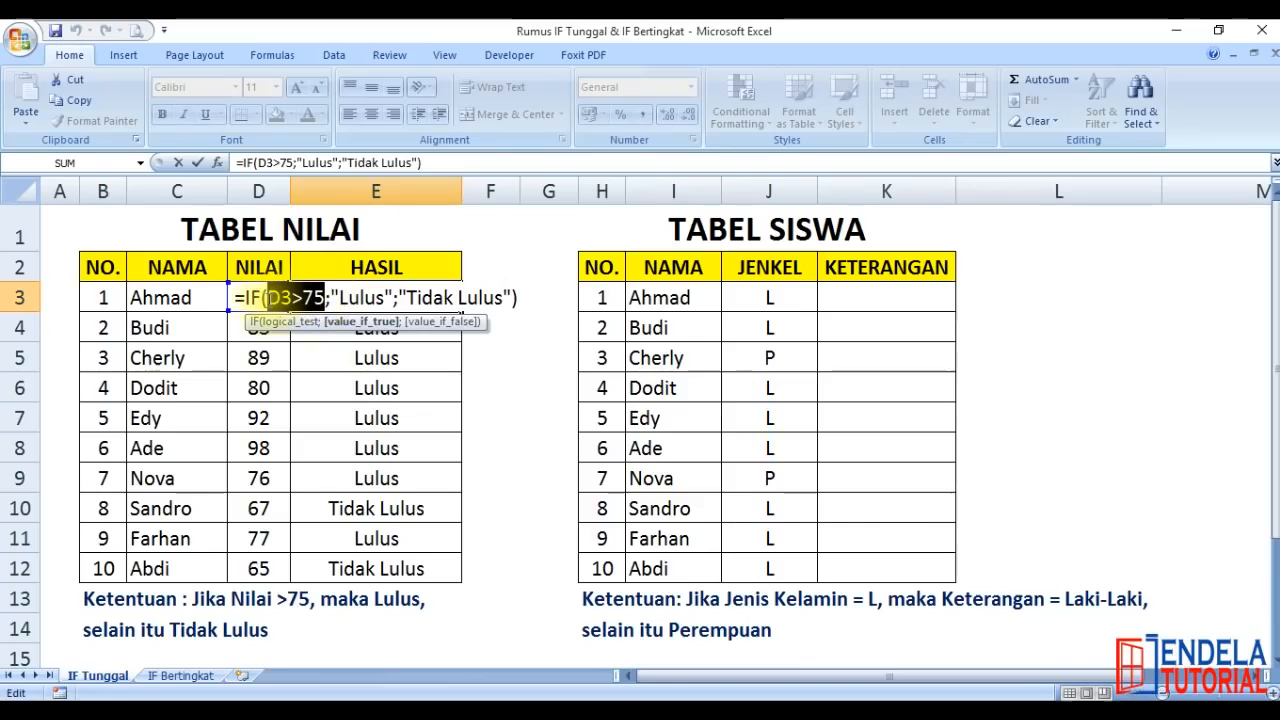
{"action": "left_click", "coordinate": [281, 298]}
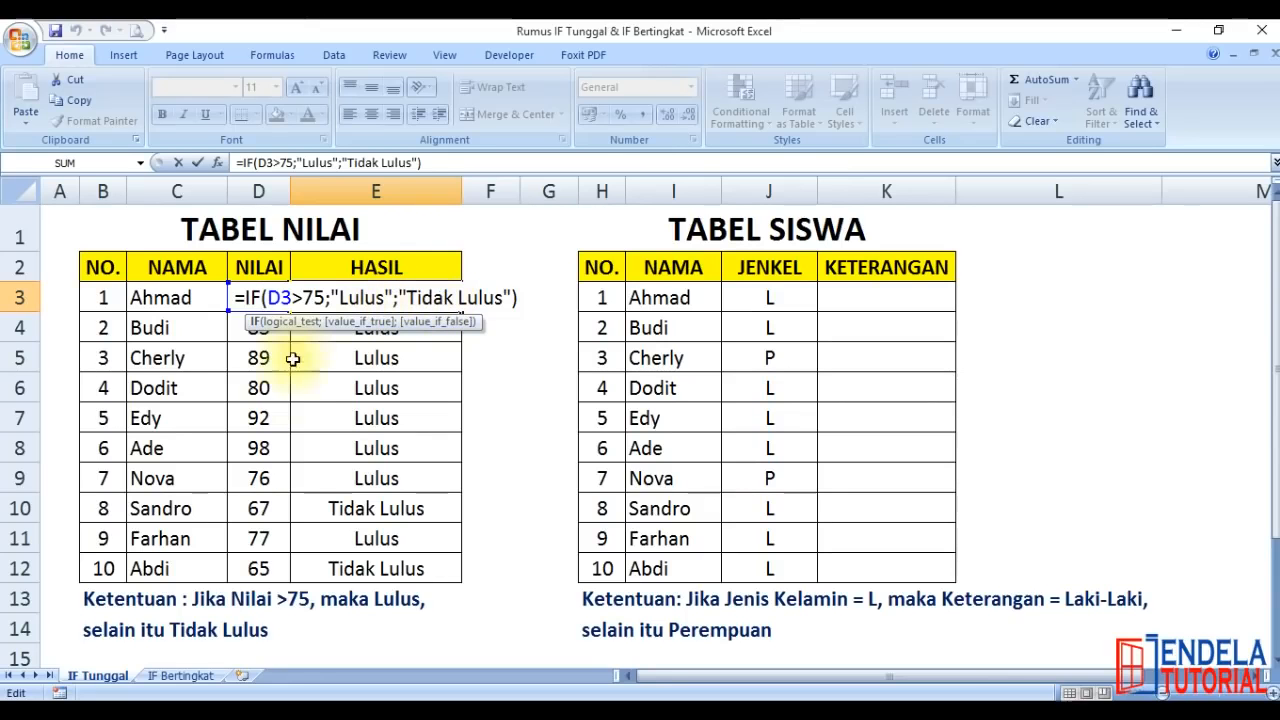
{"action": "key", "text": "Return"}
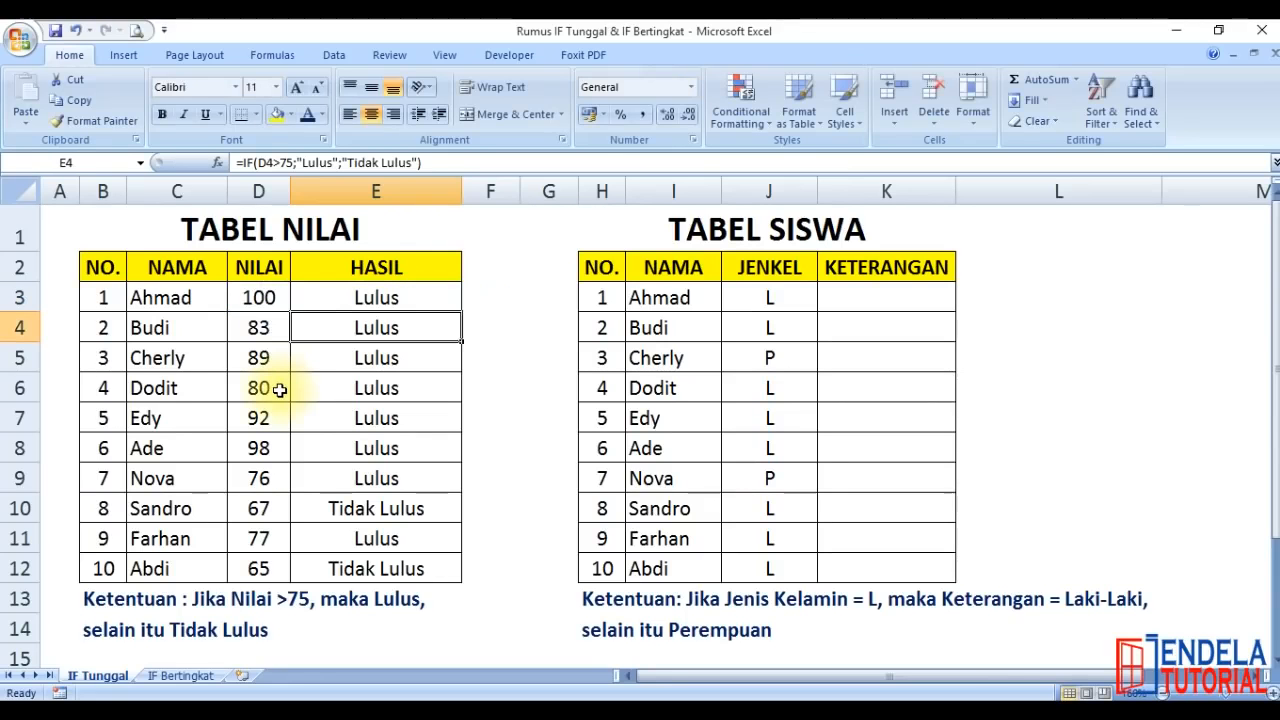
Set the first student's NILAI in cell D3 to 60 to test a failing score
{"action": "left_click", "coordinate": [275, 297]}
{"action": "type", "text": "6"}
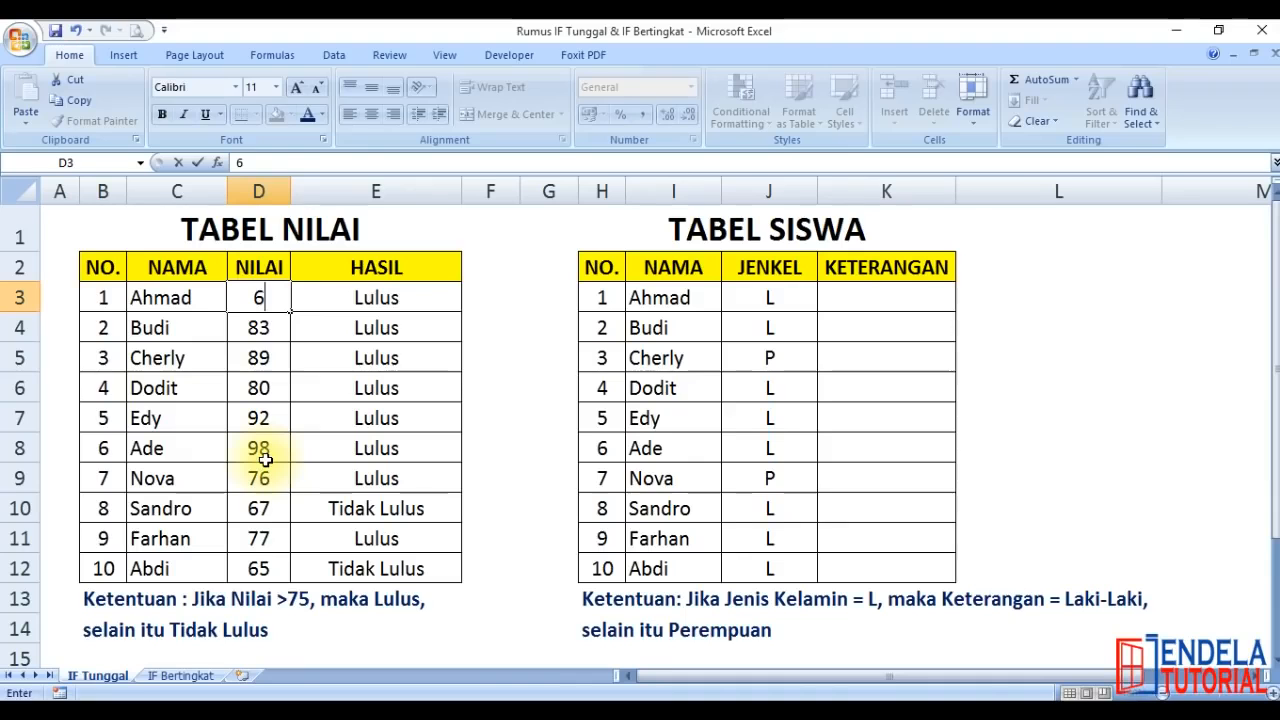
{"action": "type", "text": "0"}
{"action": "key", "text": "Return"}
Set the first student's NILAI in cell D3 to 78
{"action": "key", "text": "Up"}
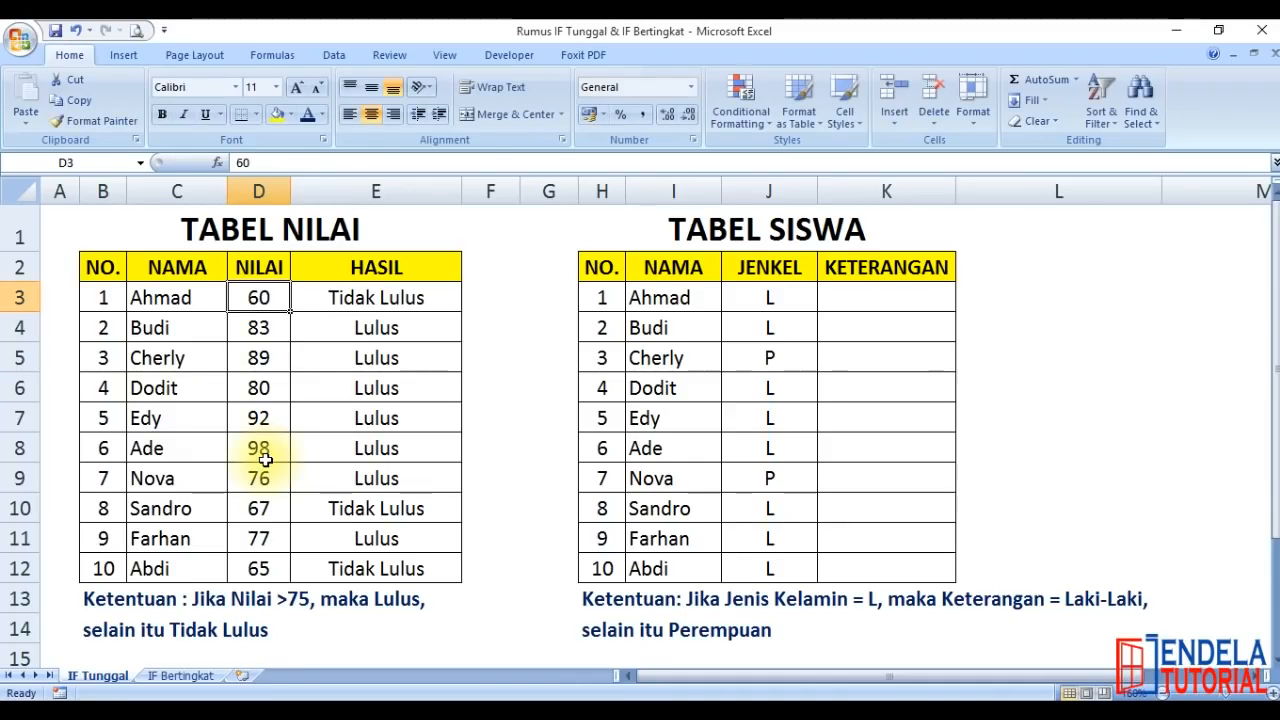
{"action": "type", "text": "78"}
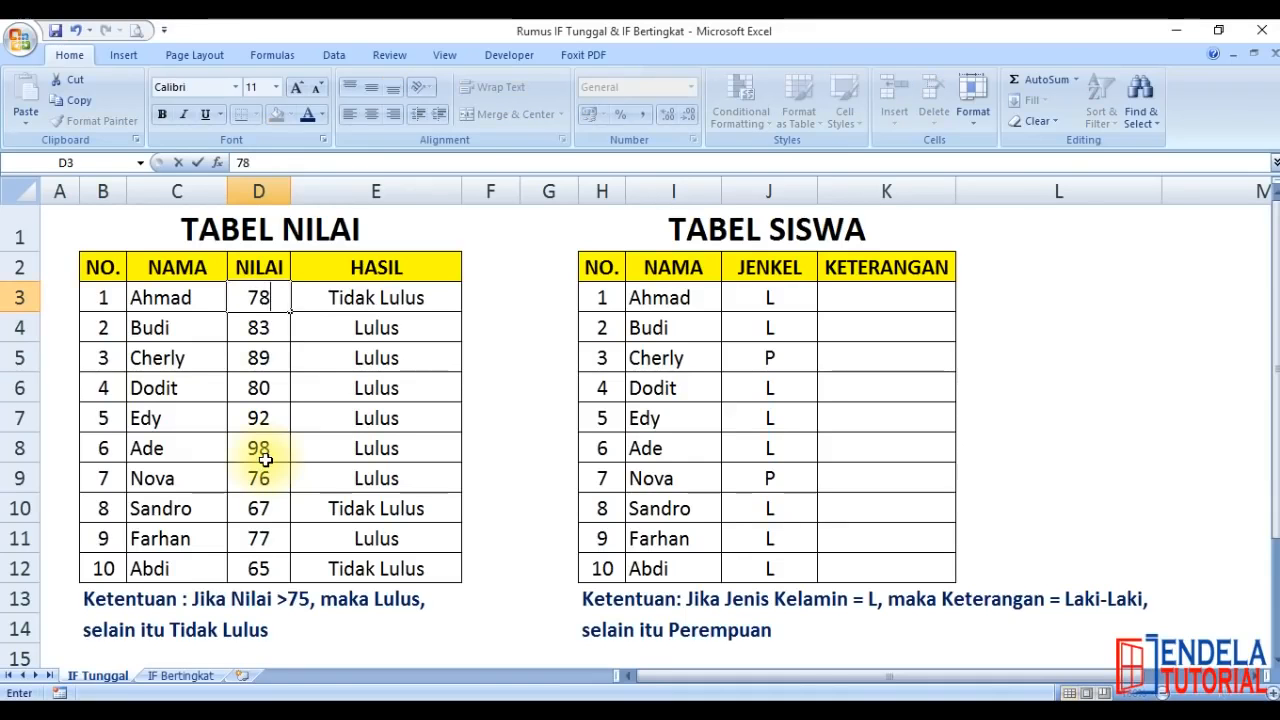
{"action": "key", "text": "Return"}
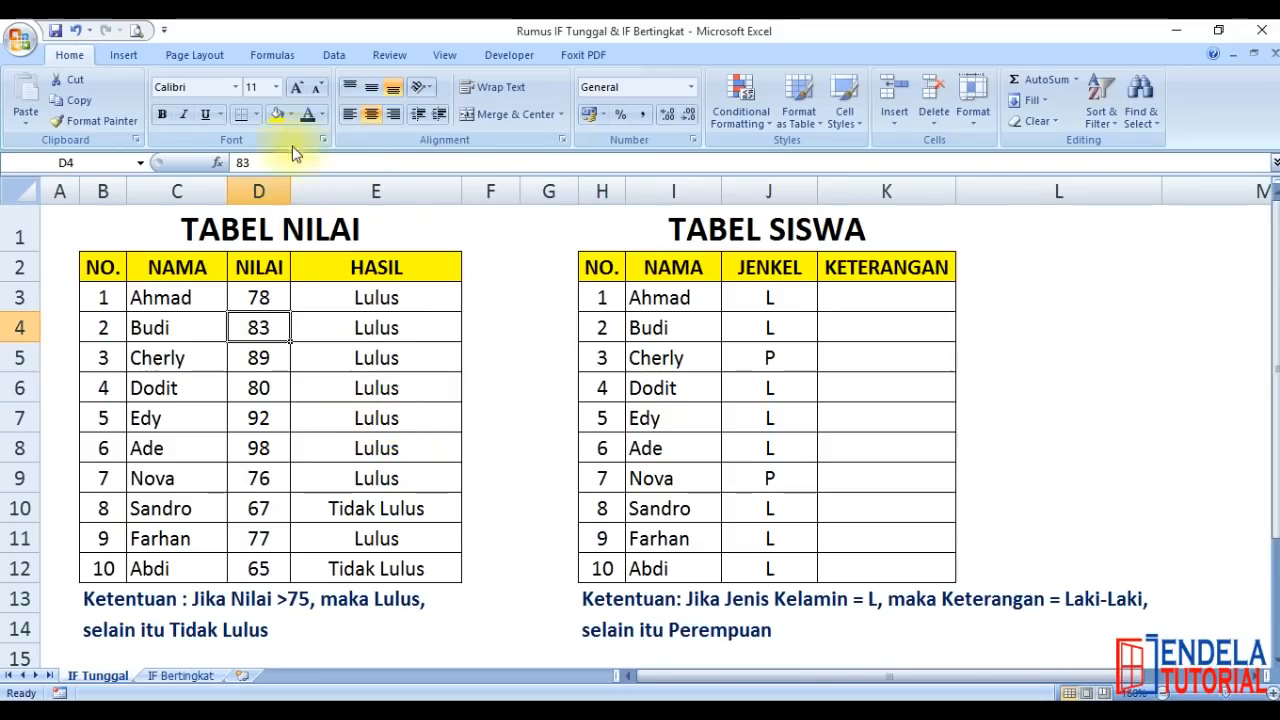
Enter the formula =IF(J3="L";"Laki-Laki";"Perempuan") in KETERANGAN cell K3 of TABEL SISWA
{"action": "left_click", "coordinate": [876, 292]}
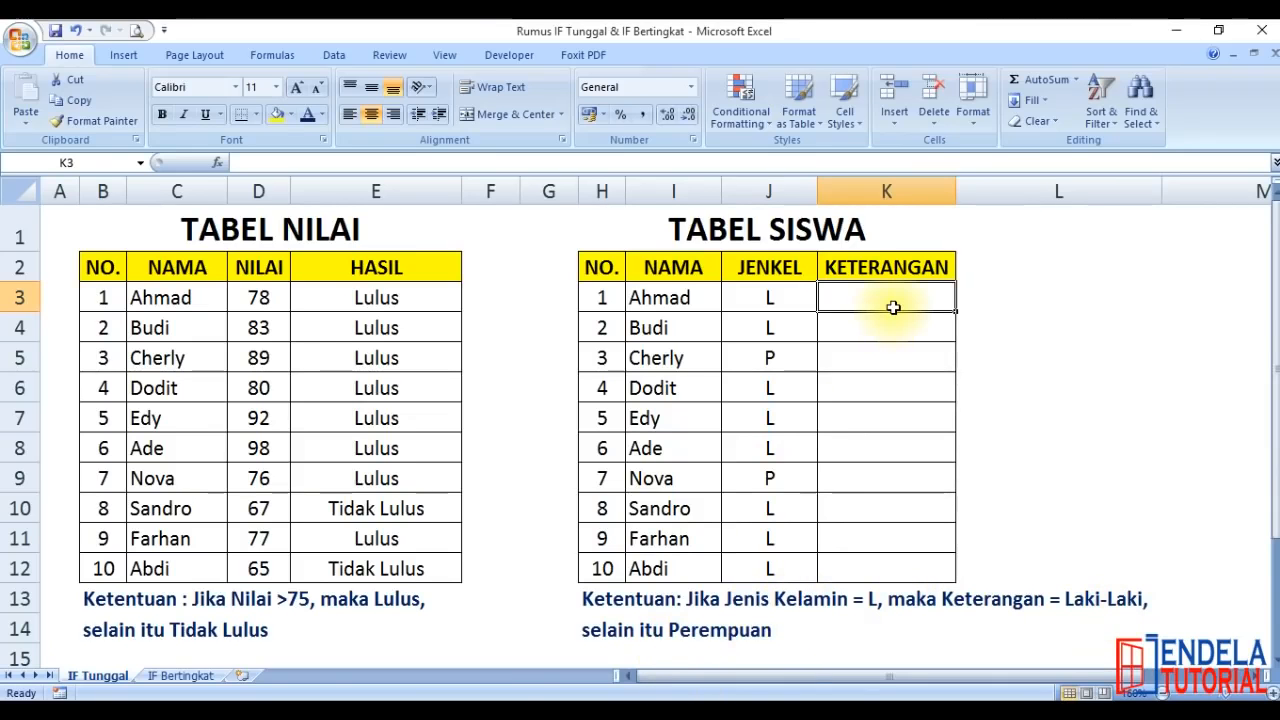
{"action": "type", "text": "=IF("}
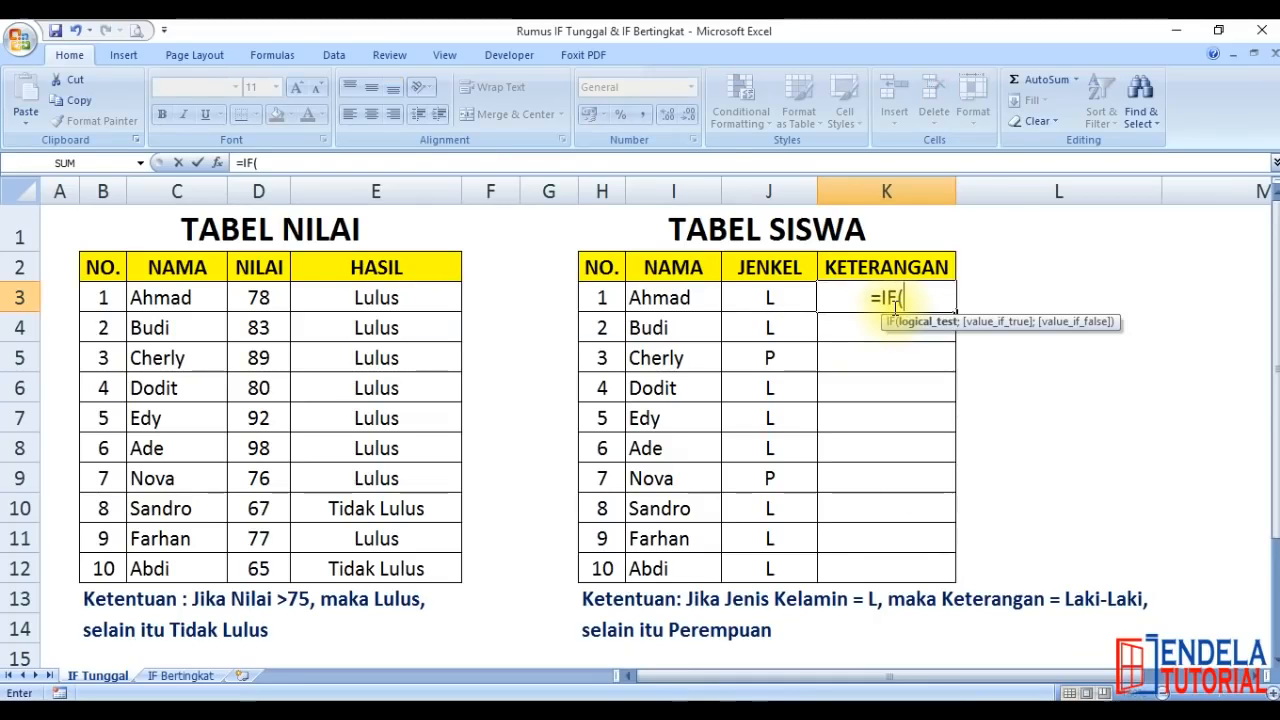
{"action": "left_click", "coordinate": [746, 298]}
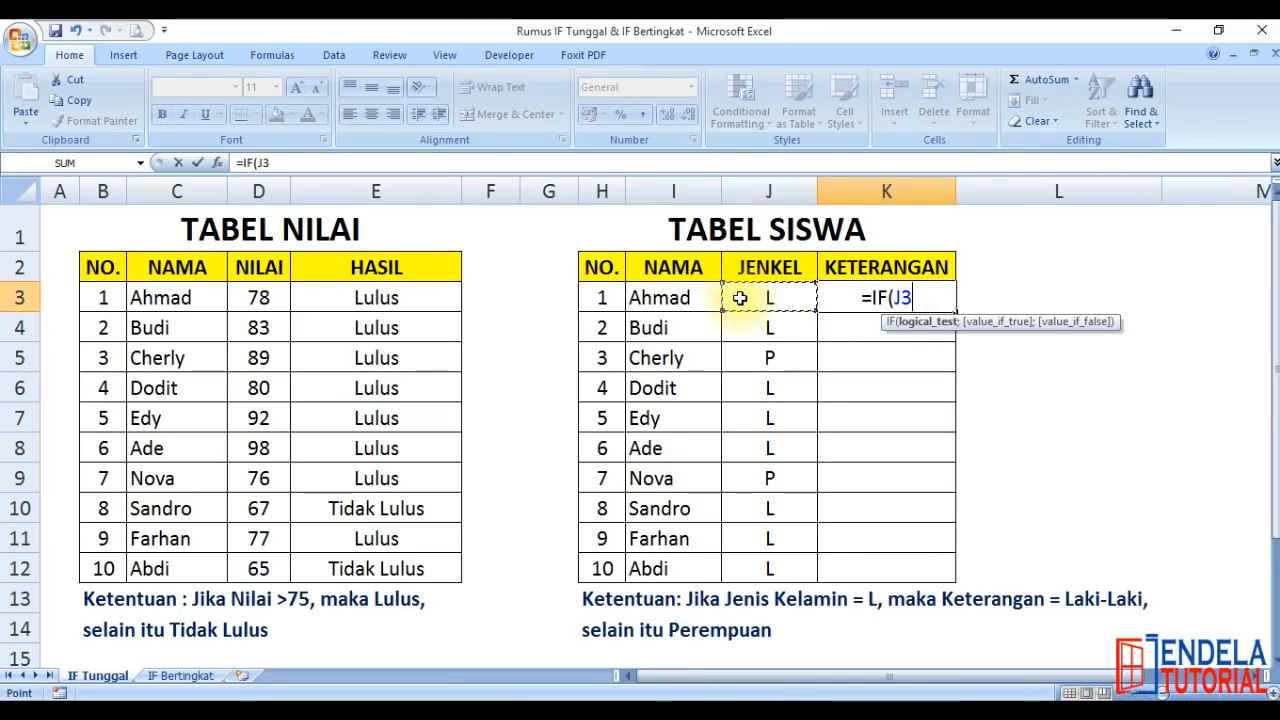
{"action": "type", "text": "=\"L\";"}
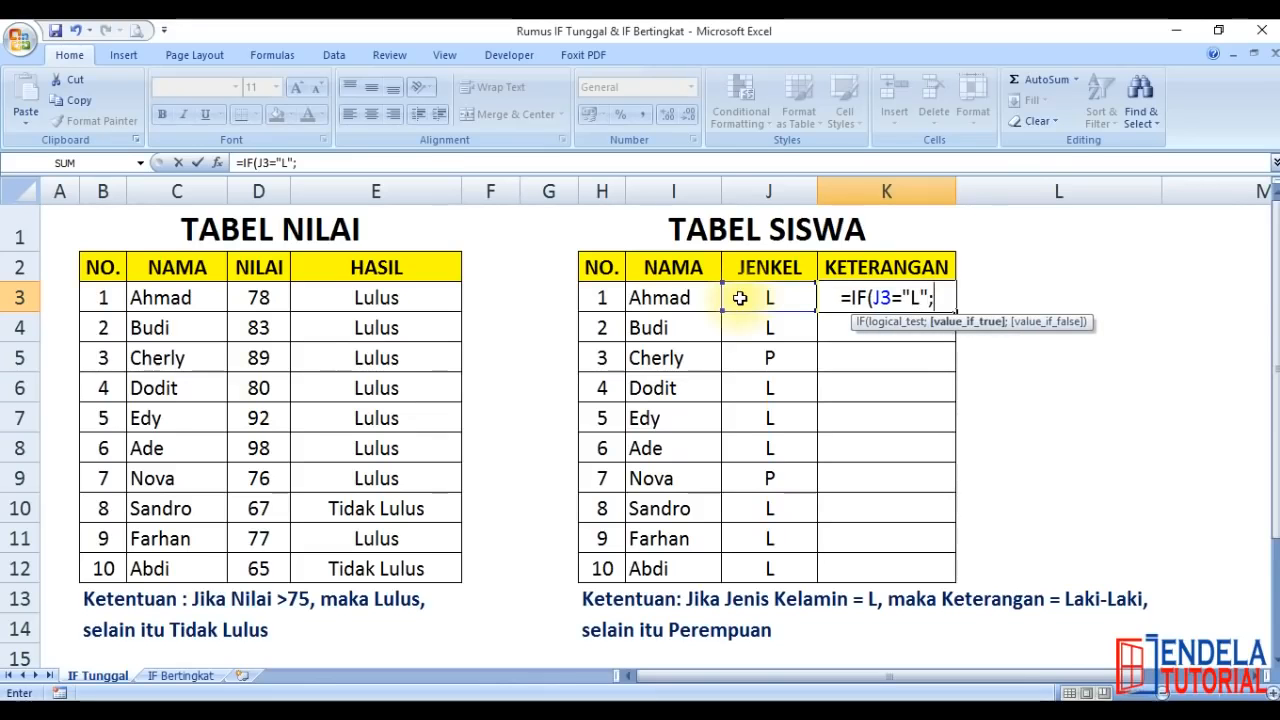
{"action": "type", "text": "\"Laki-"}
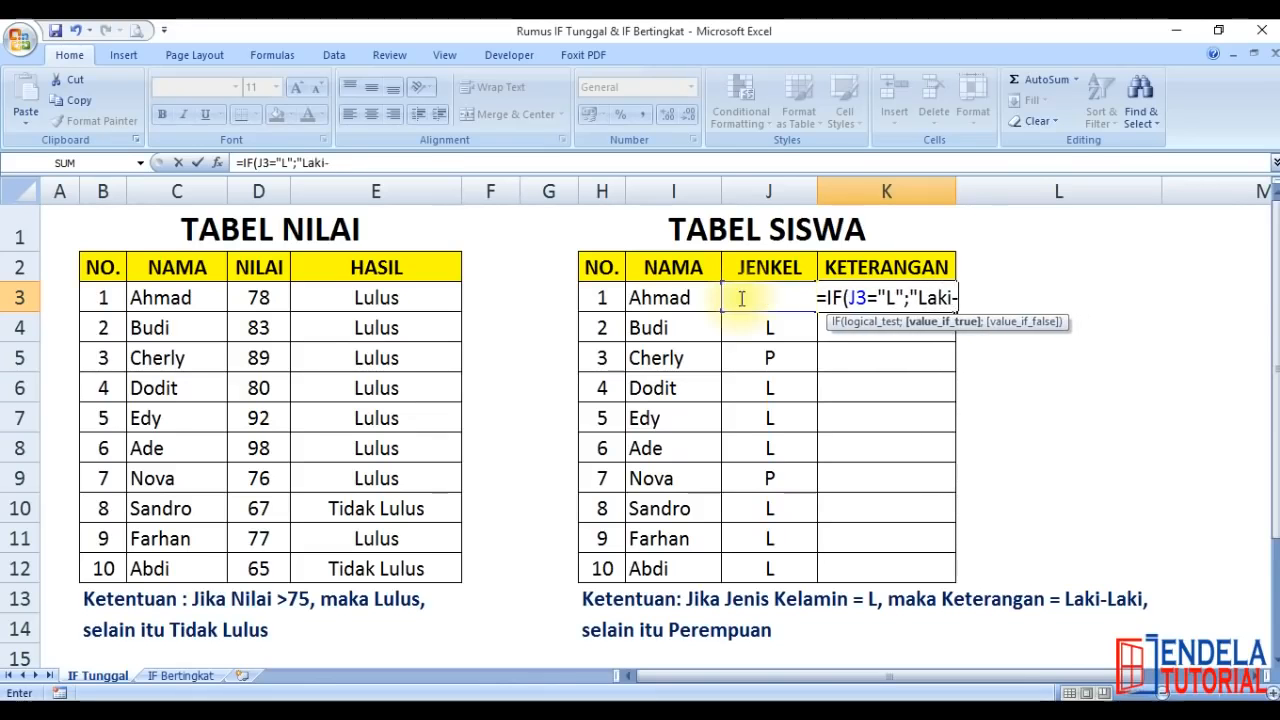
{"action": "type", "text": "Laki\""}
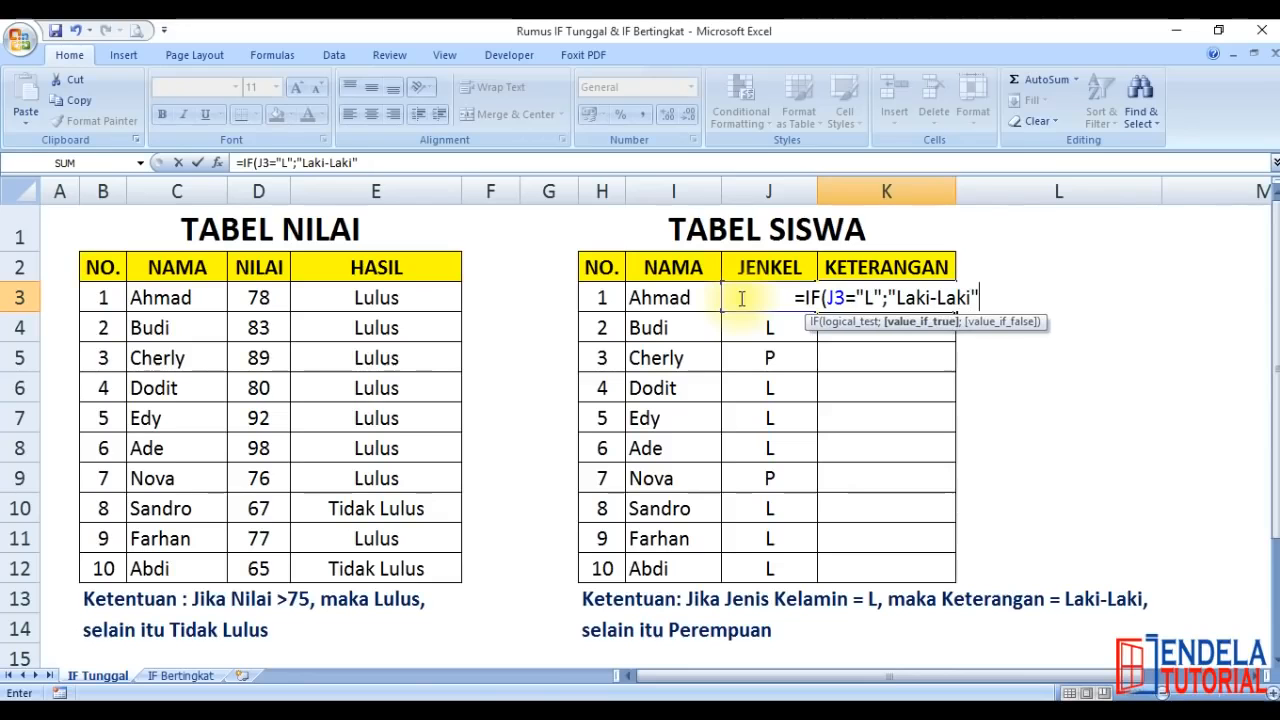
{"action": "type", "text": ";\"Perempuan\""}
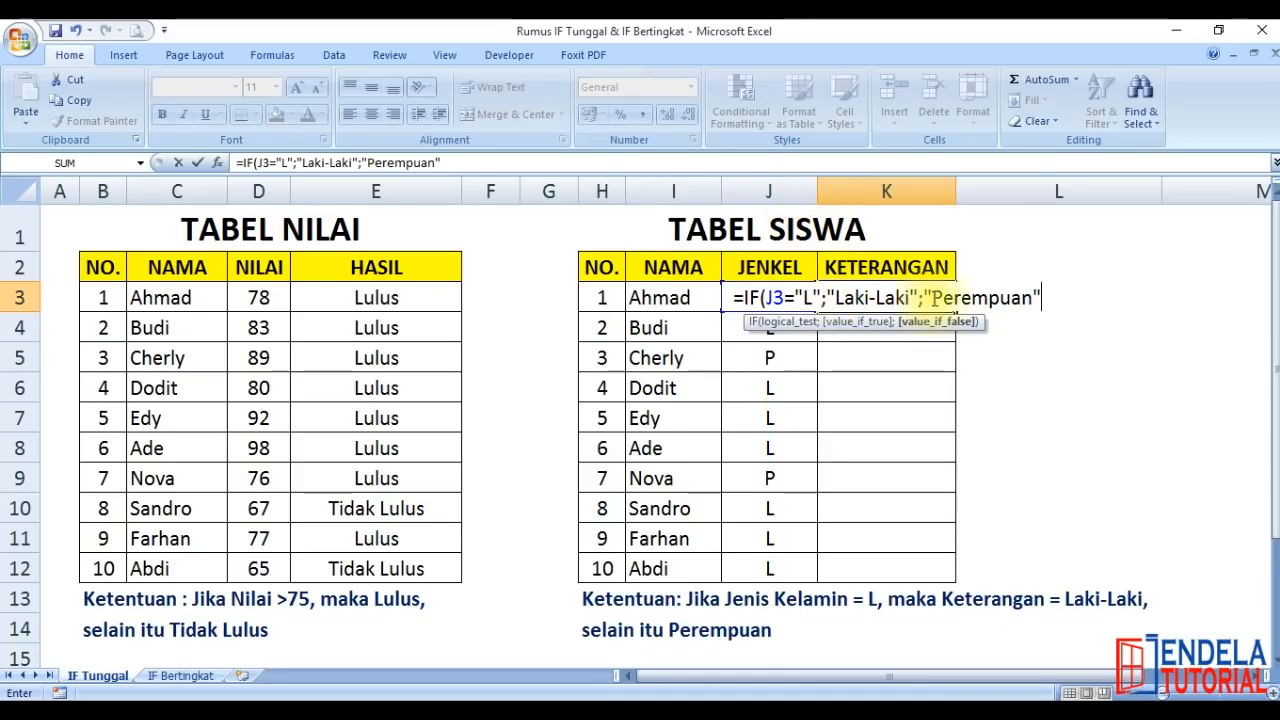
{"action": "type", "text": ")"}
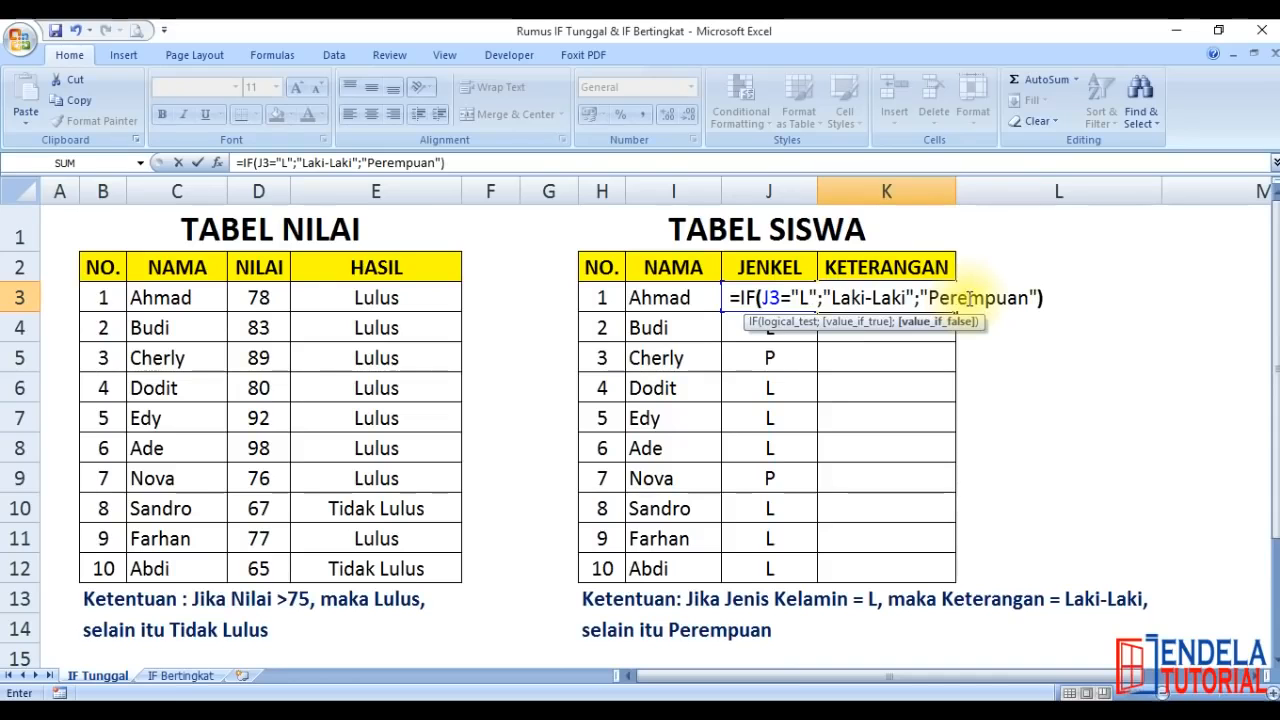
{"action": "left_click_drag", "start_coordinate": [792, 302], "coordinate": [782, 303]}
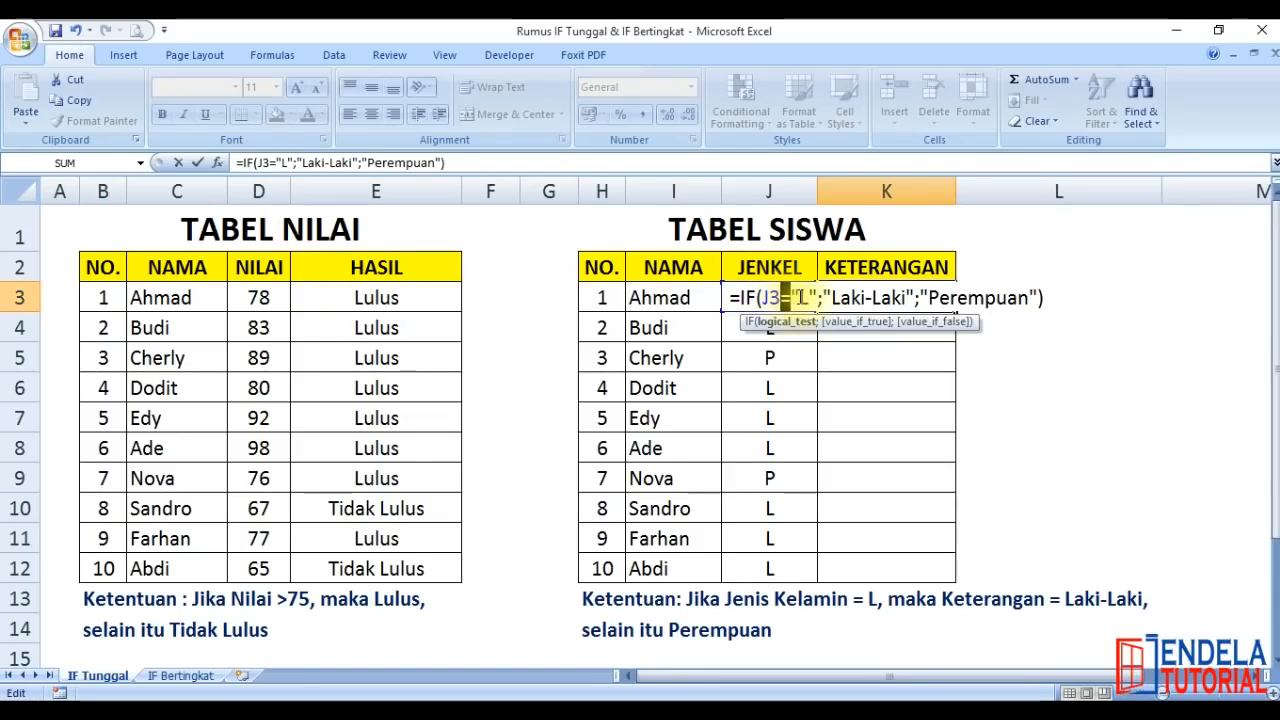
{"action": "left_click", "coordinate": [1051, 297]}
Fill the IF formula from K3 down the KETERANGAN column through K12
{"action": "left_click", "coordinate": [922, 311]}
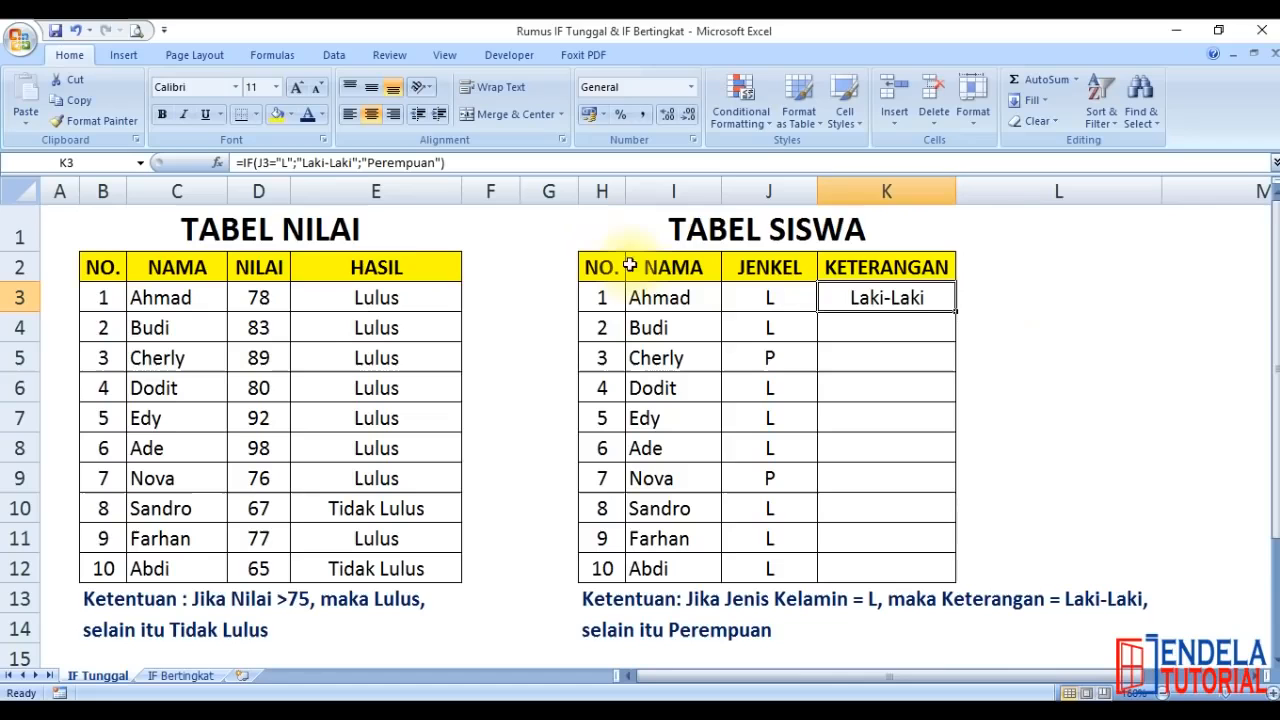
{"action": "double_click", "coordinate": [955, 313]}
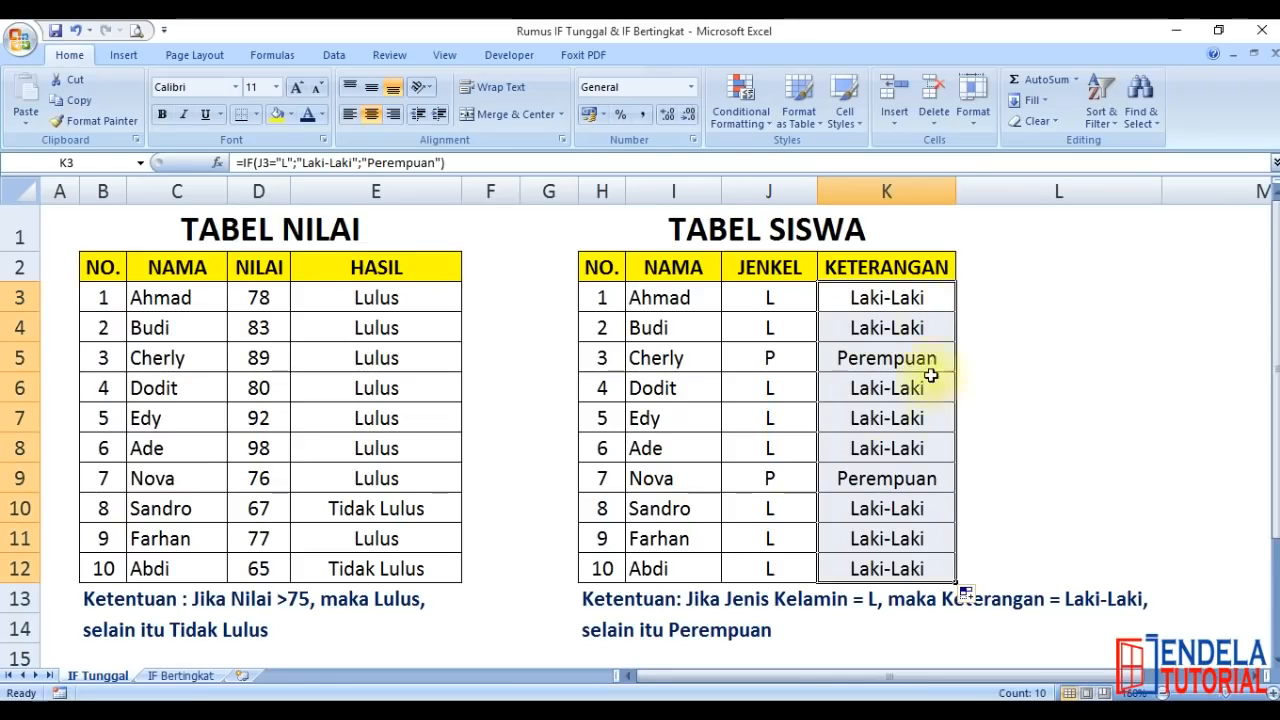
{"action": "left_click", "coordinate": [797, 298]}
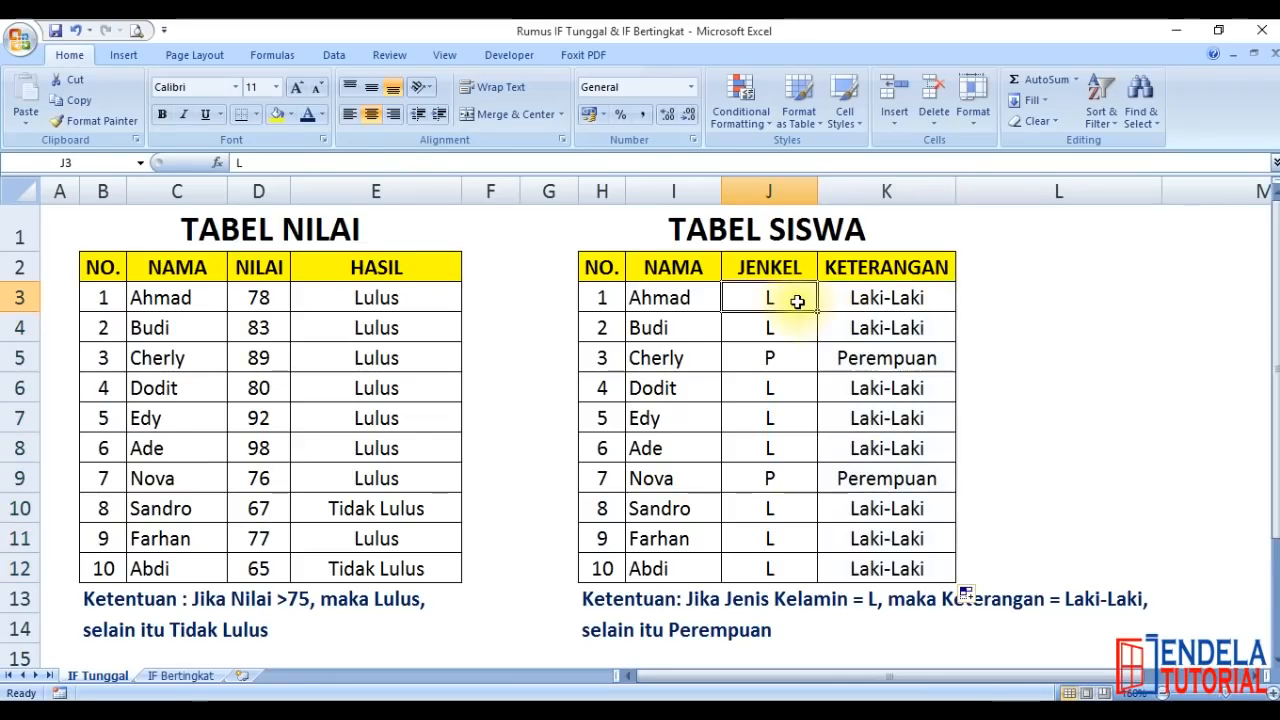
{"action": "left_click", "coordinate": [797, 354]}
Test the KETERANGAN formula by changing the first student's JENKEL in J3 to P and restoring it to L
{"action": "left_click", "coordinate": [763, 295]}
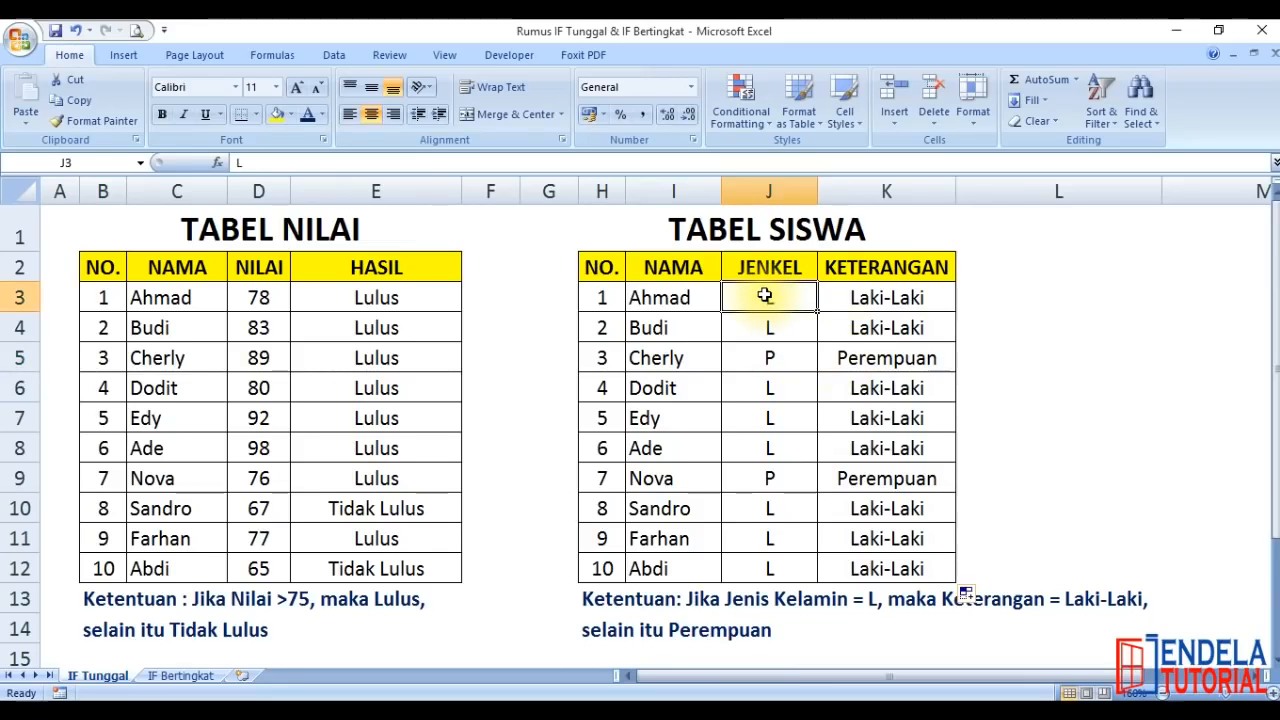
{"action": "type", "text": "P"}
{"action": "key", "text": "Return"}
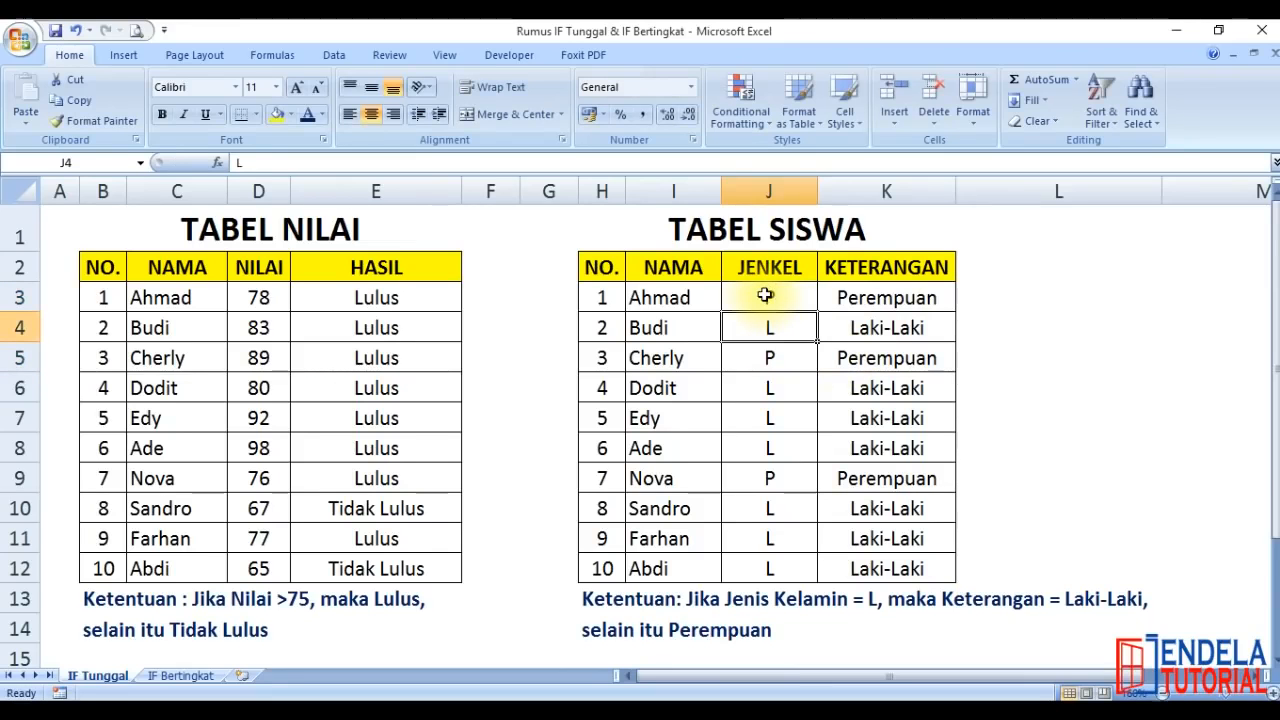
{"action": "left_click", "coordinate": [765, 295]}
{"action": "type", "text": "L"}
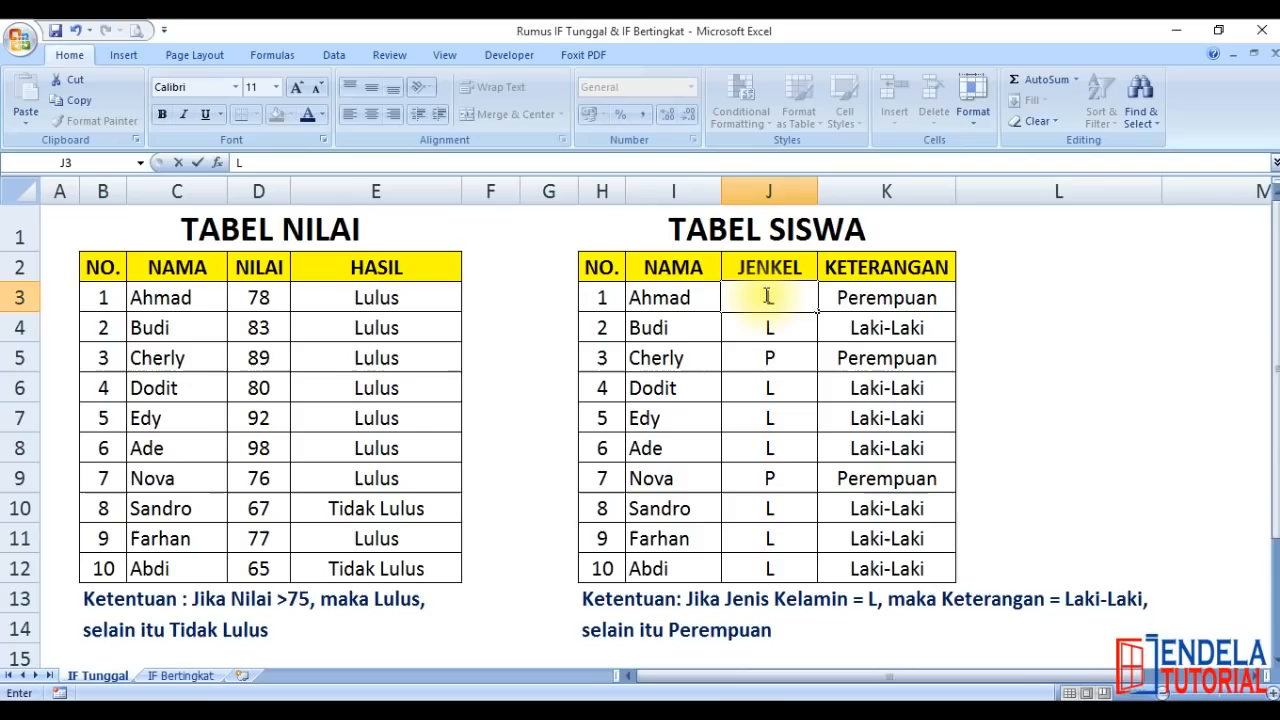
{"action": "key", "text": "Return"}
Check the copied IF formulas in K7 and K11 against the original in K3
{"action": "left_click", "coordinate": [905, 418]}
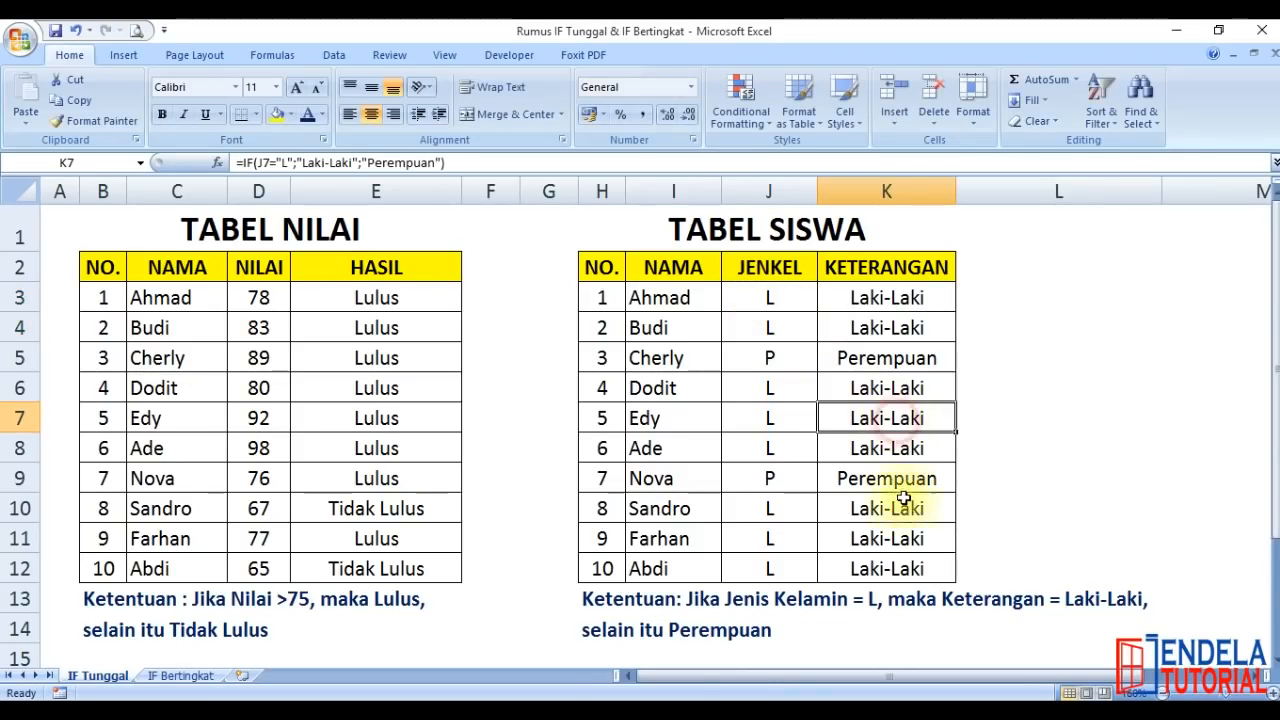
{"action": "left_click", "coordinate": [905, 556]}
{"action": "left_click", "coordinate": [902, 294]}
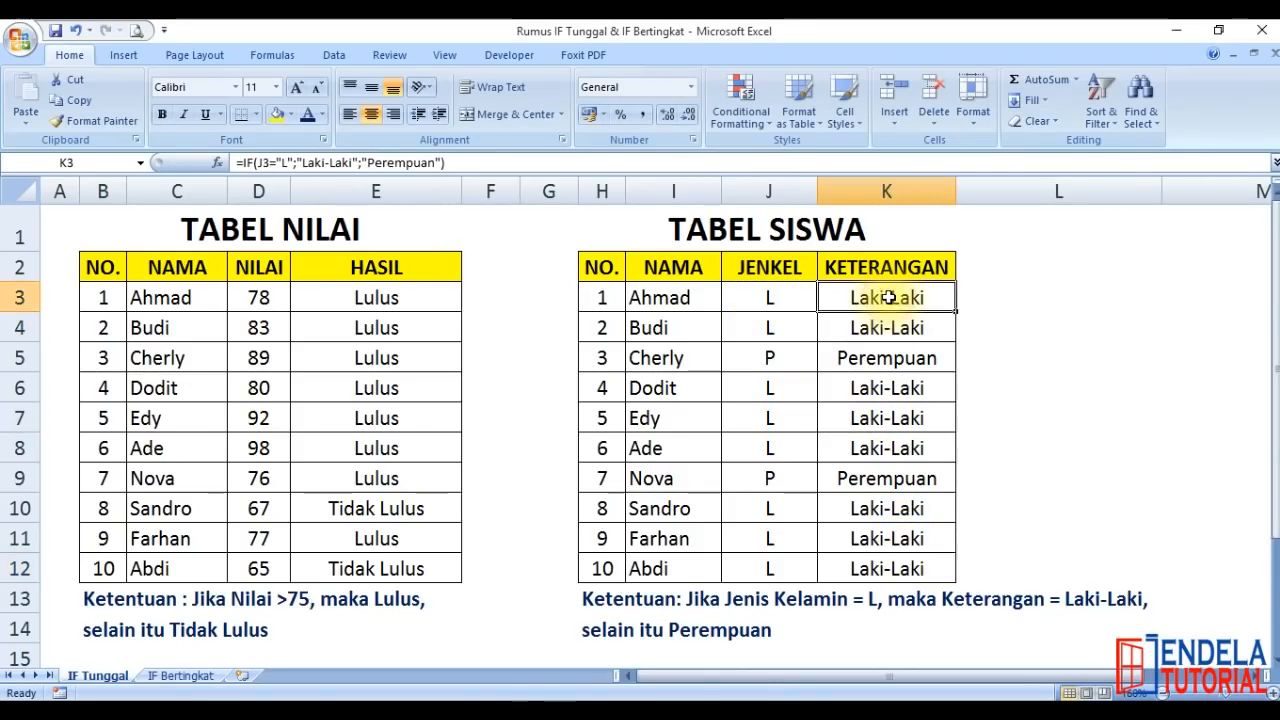
{"action": "left_click", "coordinate": [1045, 285]}
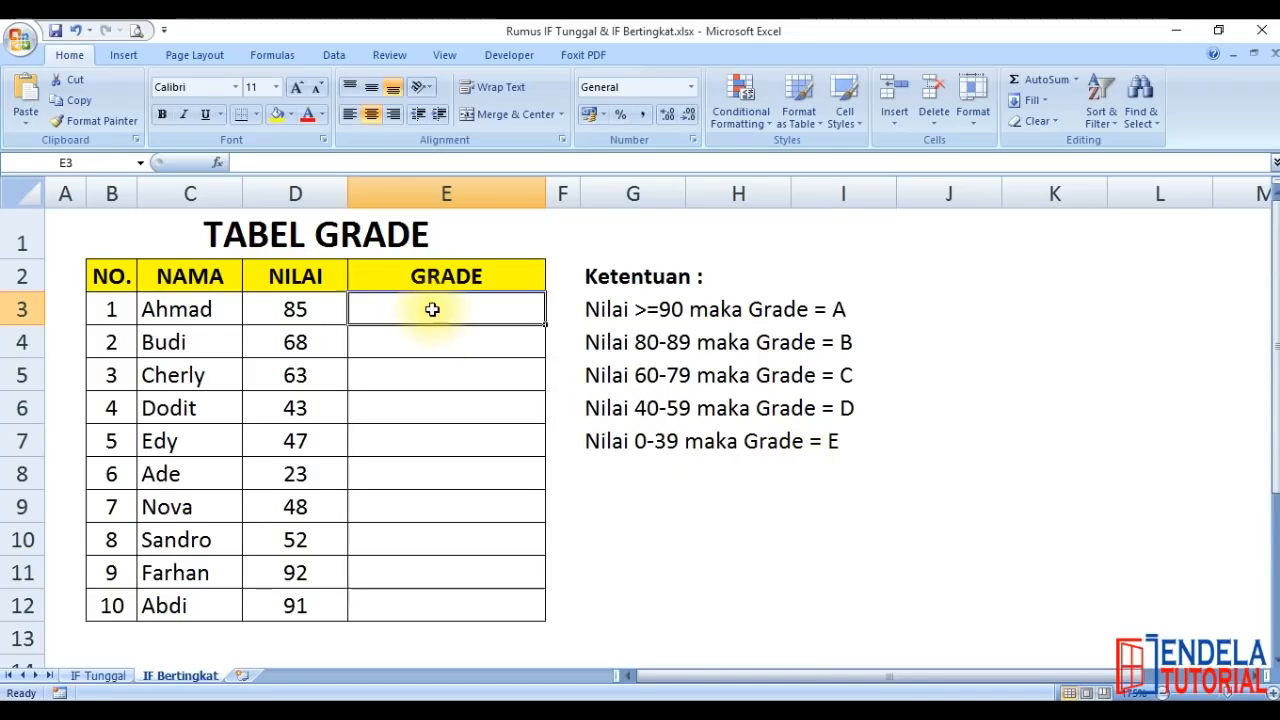
Start the nested grade formula in GRADE cell E3 with =IF(D3>=90;"A"
{"action": "type", "text": "=if"}
{"action": "key", "text": "Tab"}
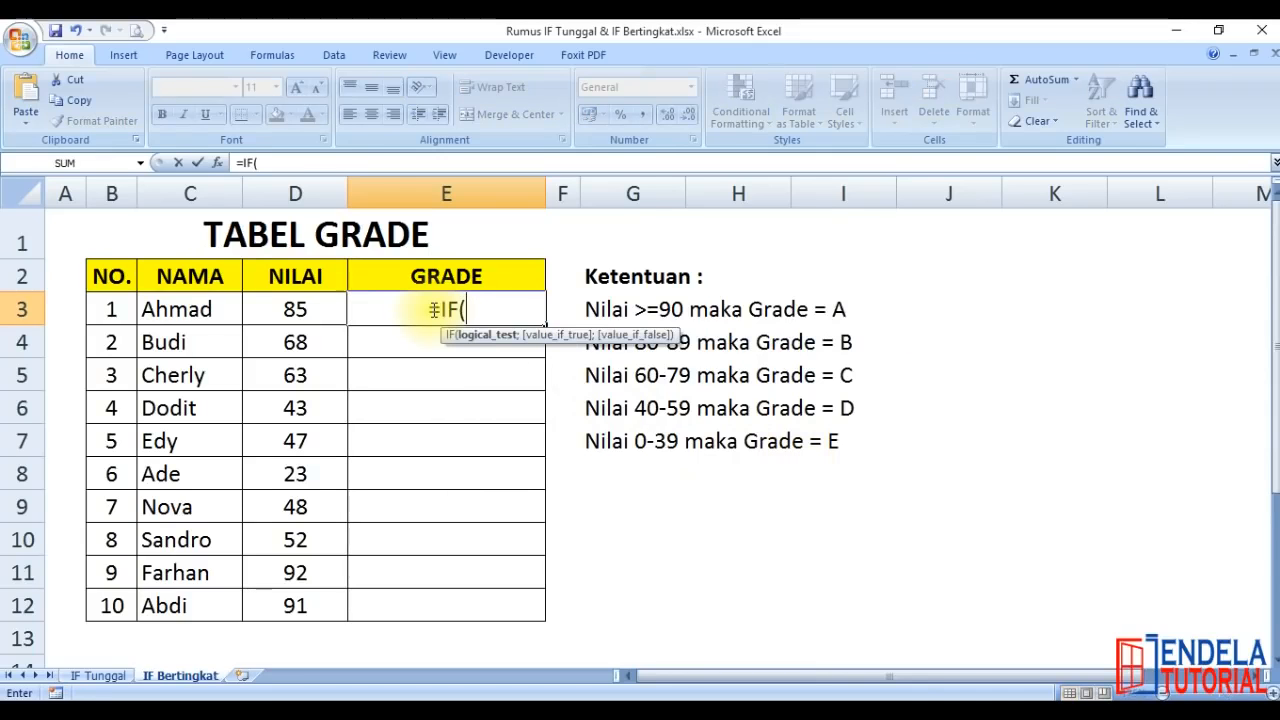
{"action": "left_click", "coordinate": [285, 311]}
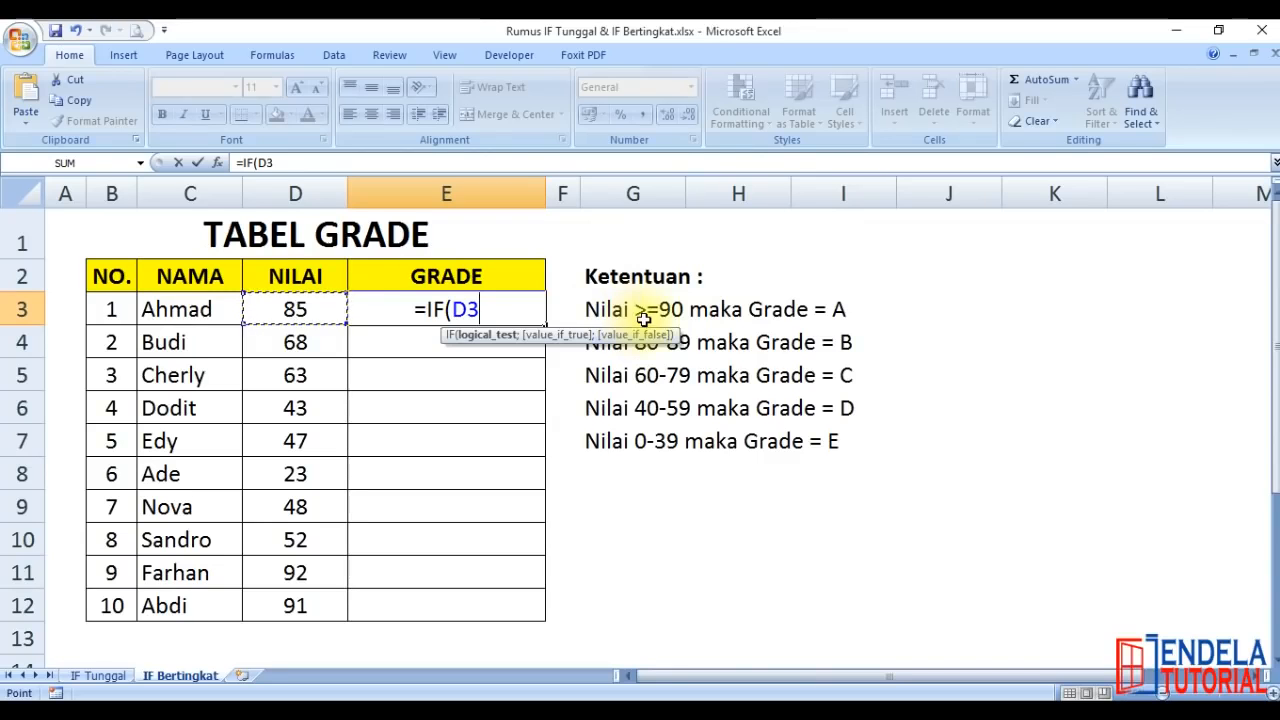
{"action": "type", "text": ">=90"}
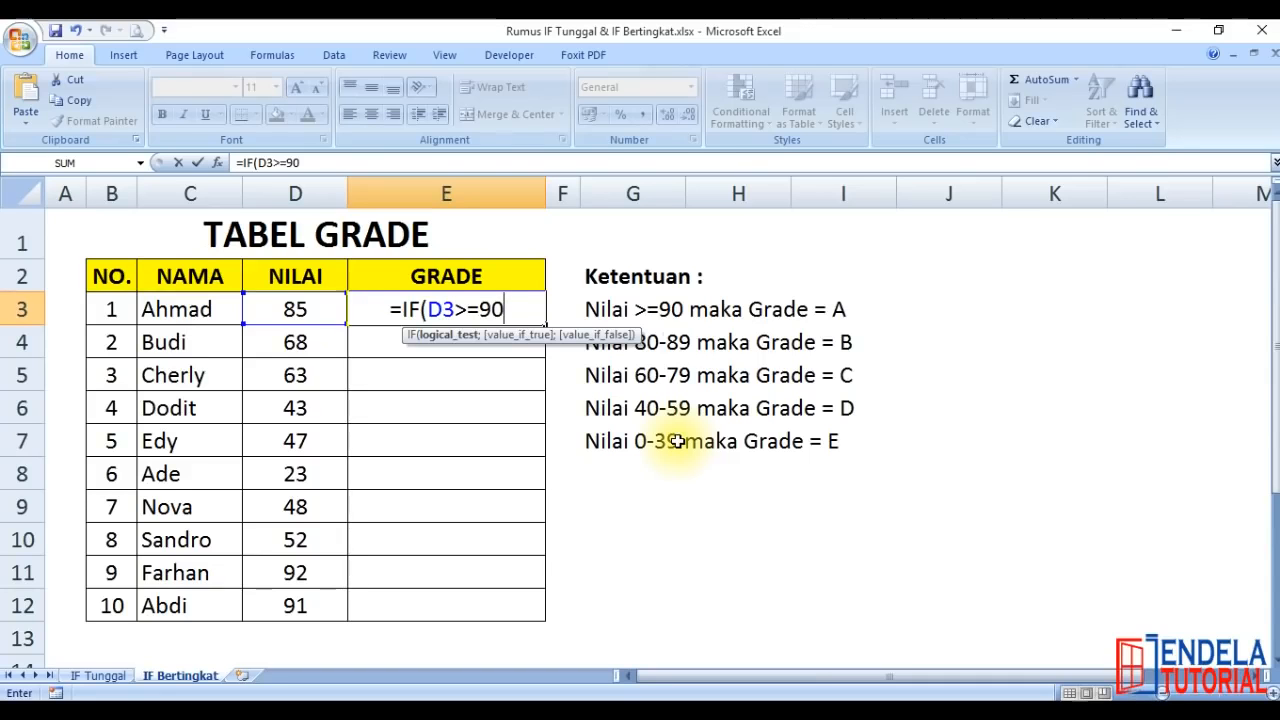
{"action": "type", "text": ";"}
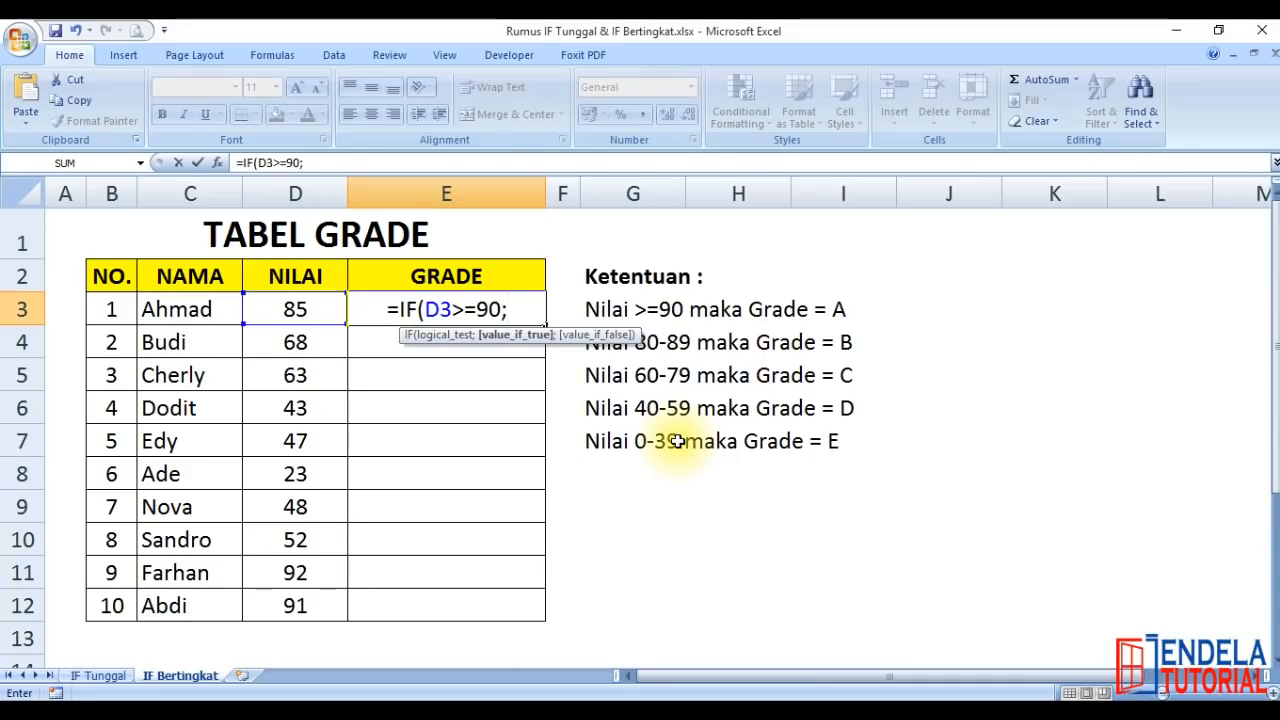
{"action": "type", "text": "\""}
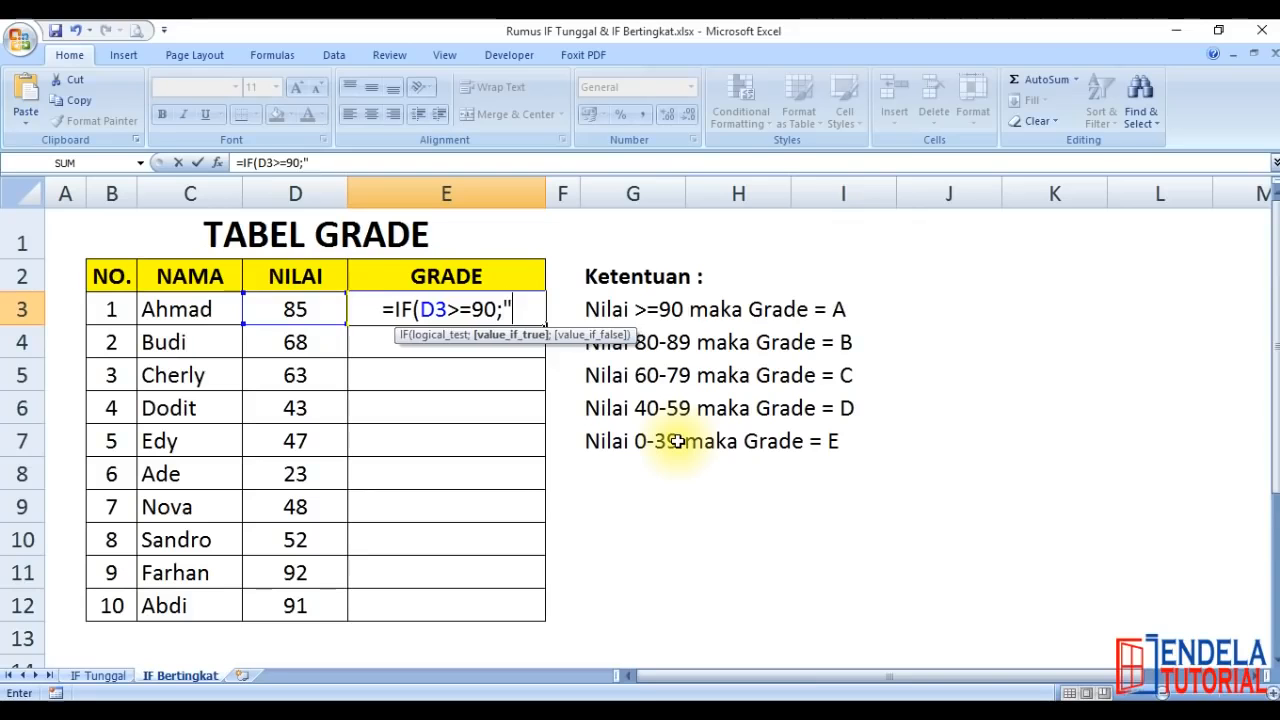
{"action": "type", "text": "A\""}
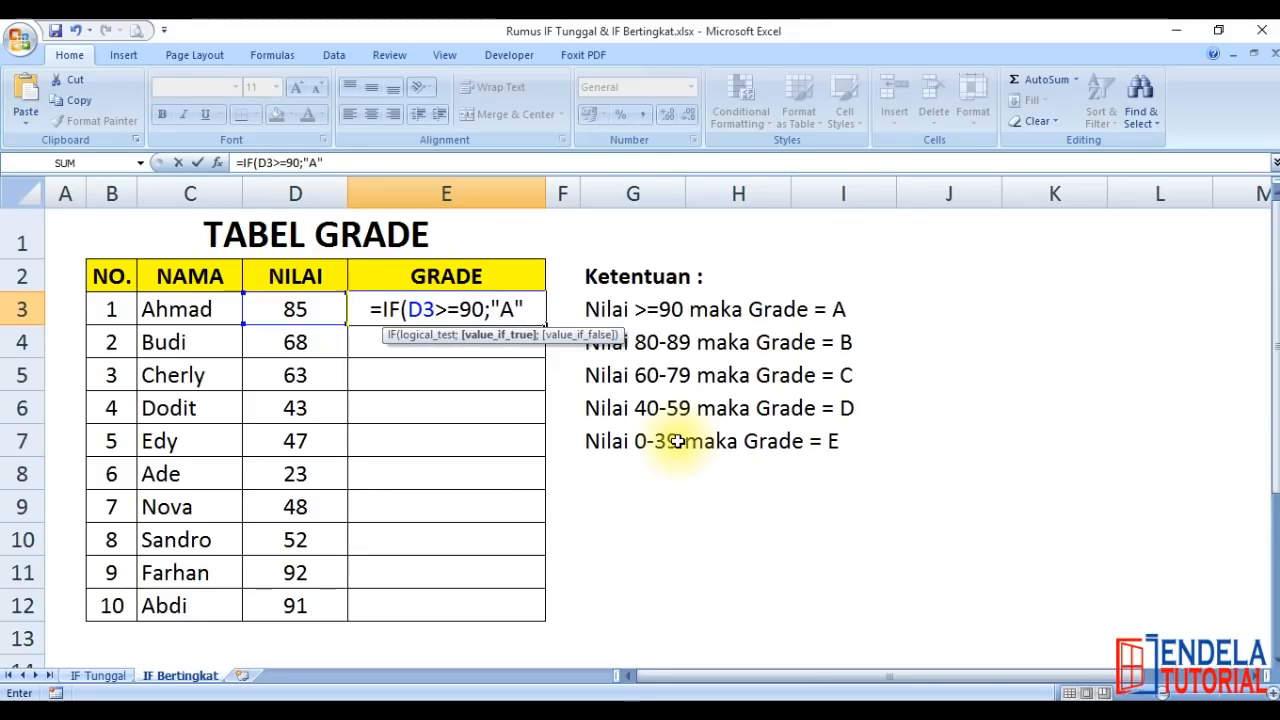
{"action": "type", "text": ";IF("}
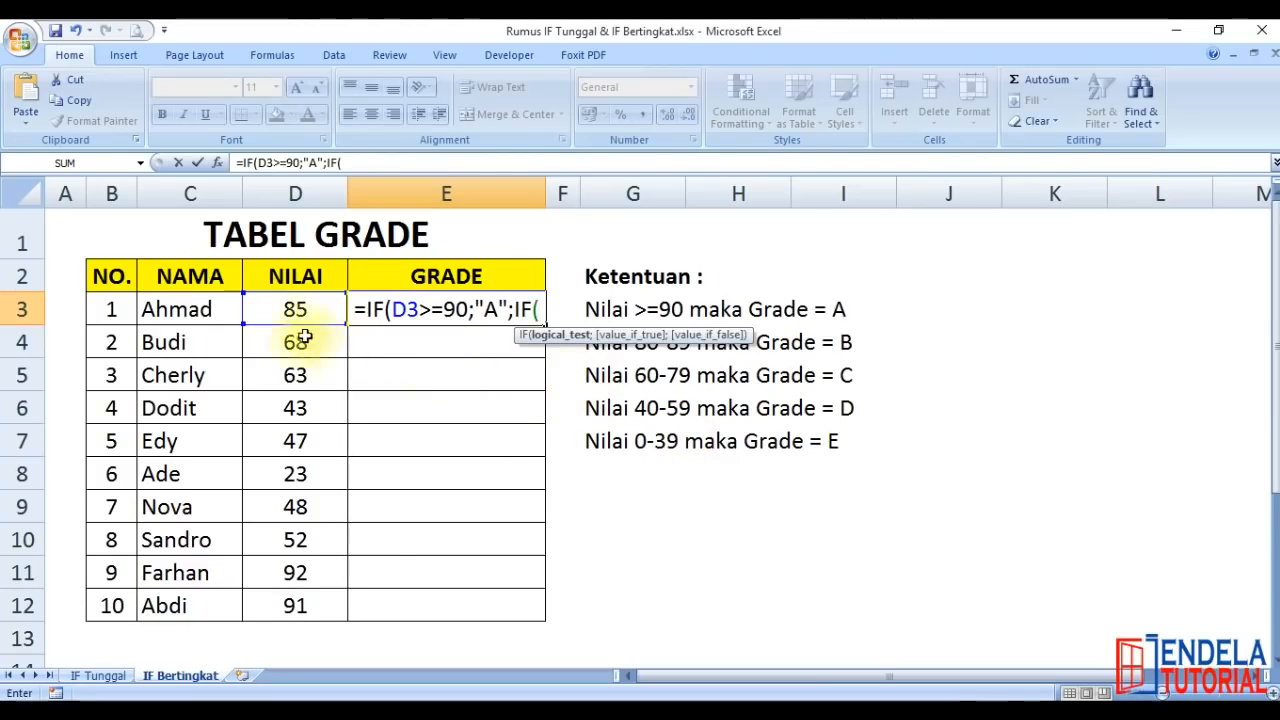
Add a second IF level to the E3 formula as its false value, IF(D3>=80;"B"
{"action": "left_click", "coordinate": [279, 310]}
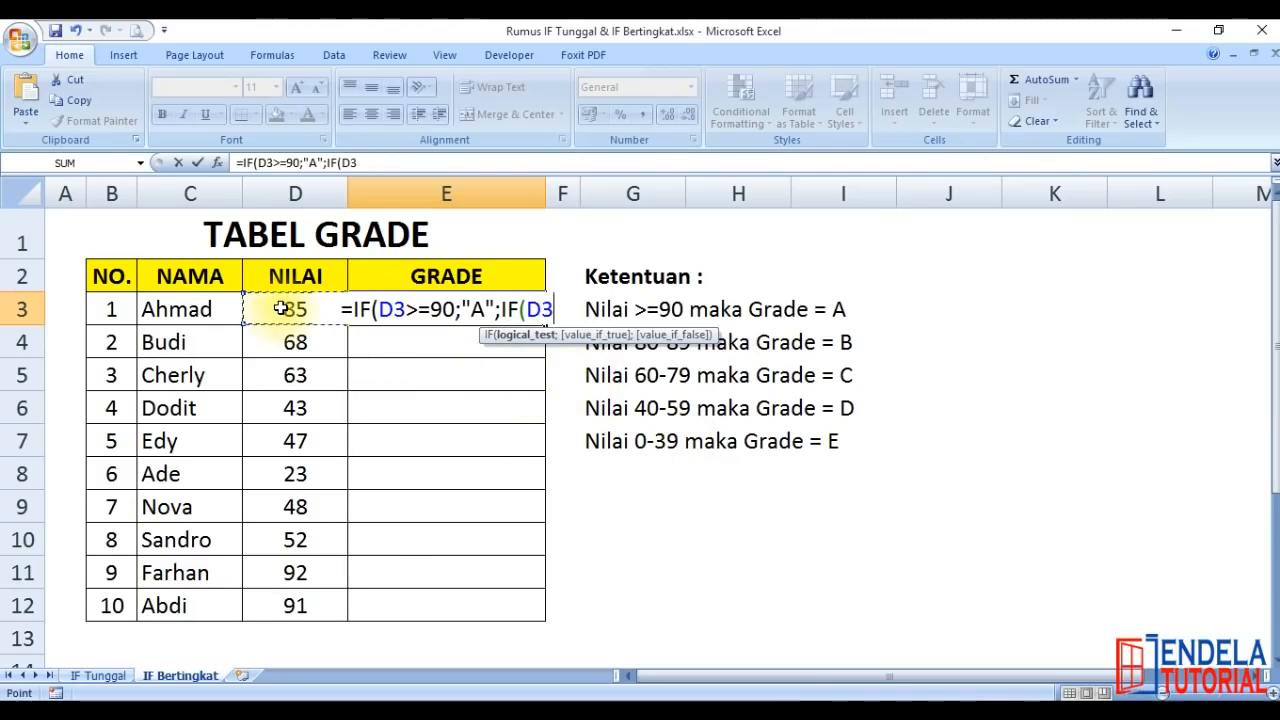
{"action": "type", "text": ">"}
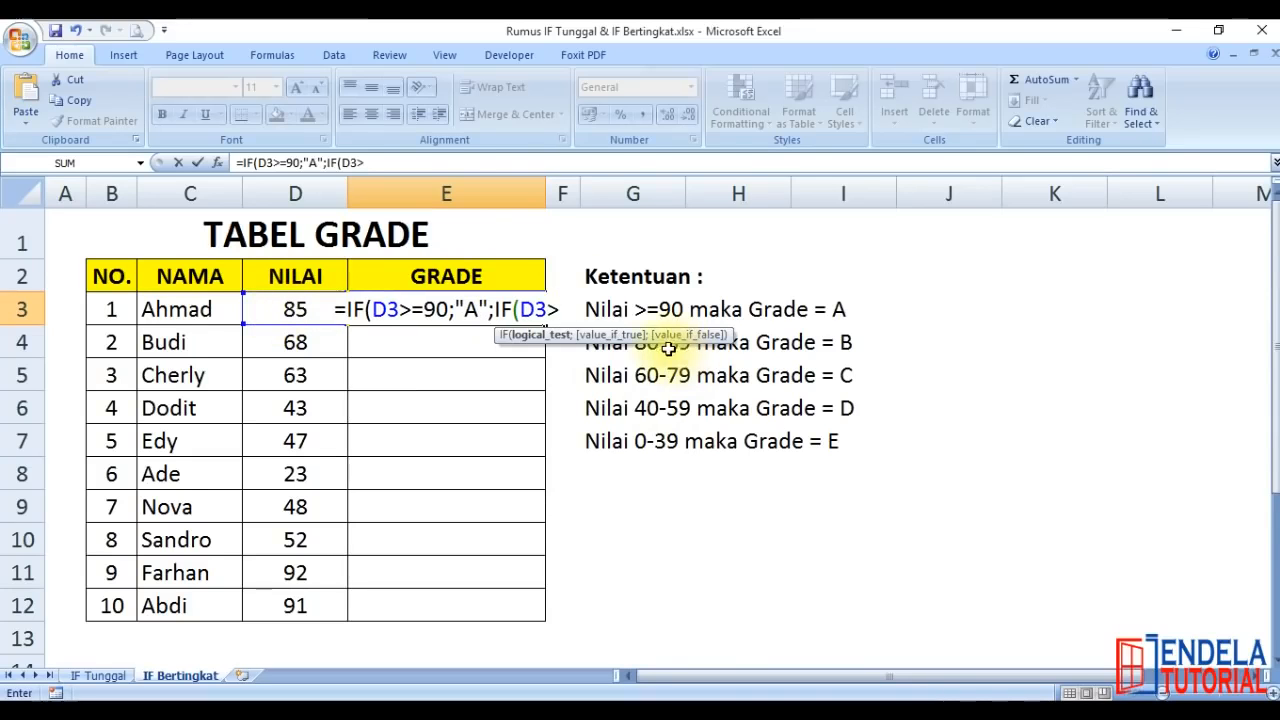
{"action": "left_click", "coordinate": [440, 163]}
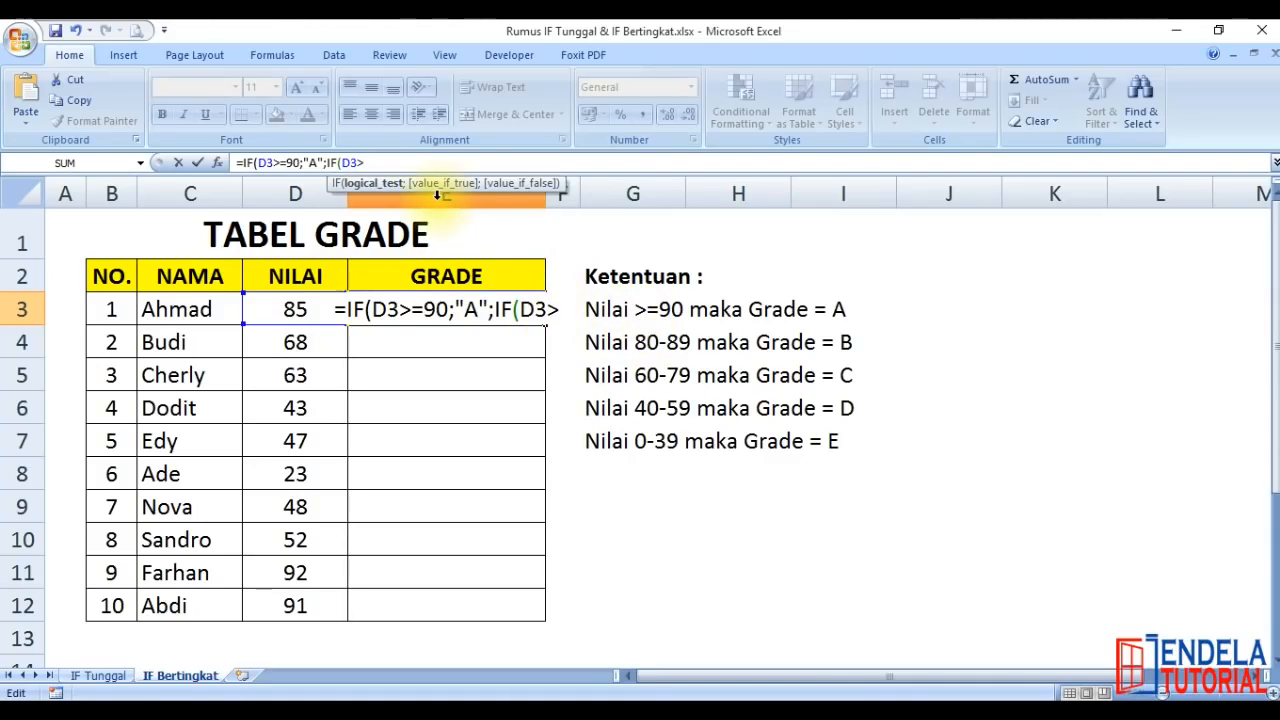
{"action": "type", "text": "="}
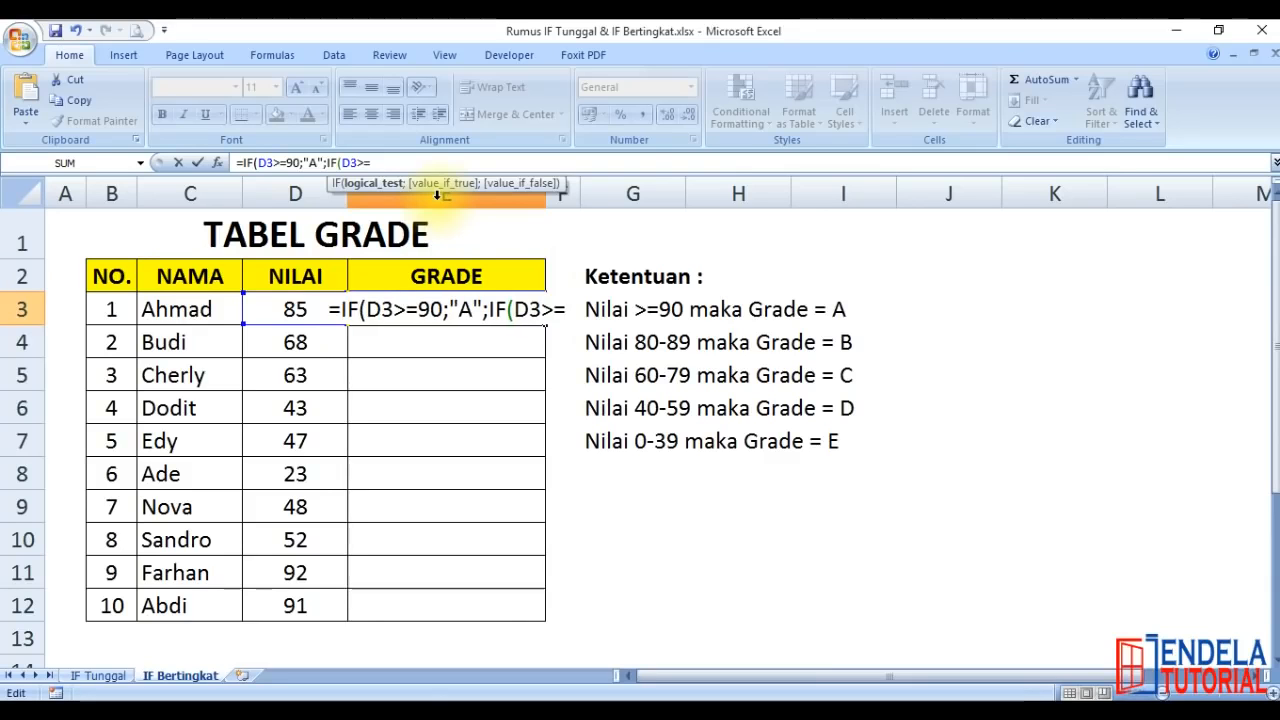
{"action": "type", "text": "80"}
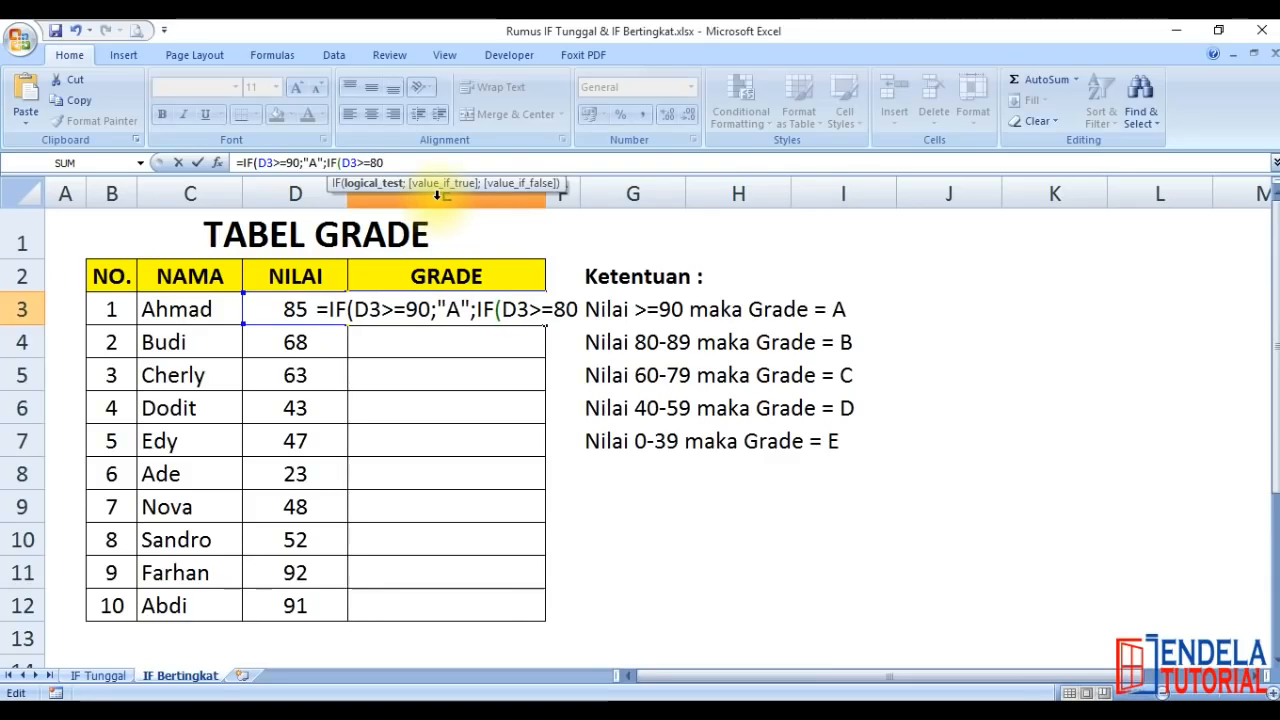
{"action": "type", "text": ";"}
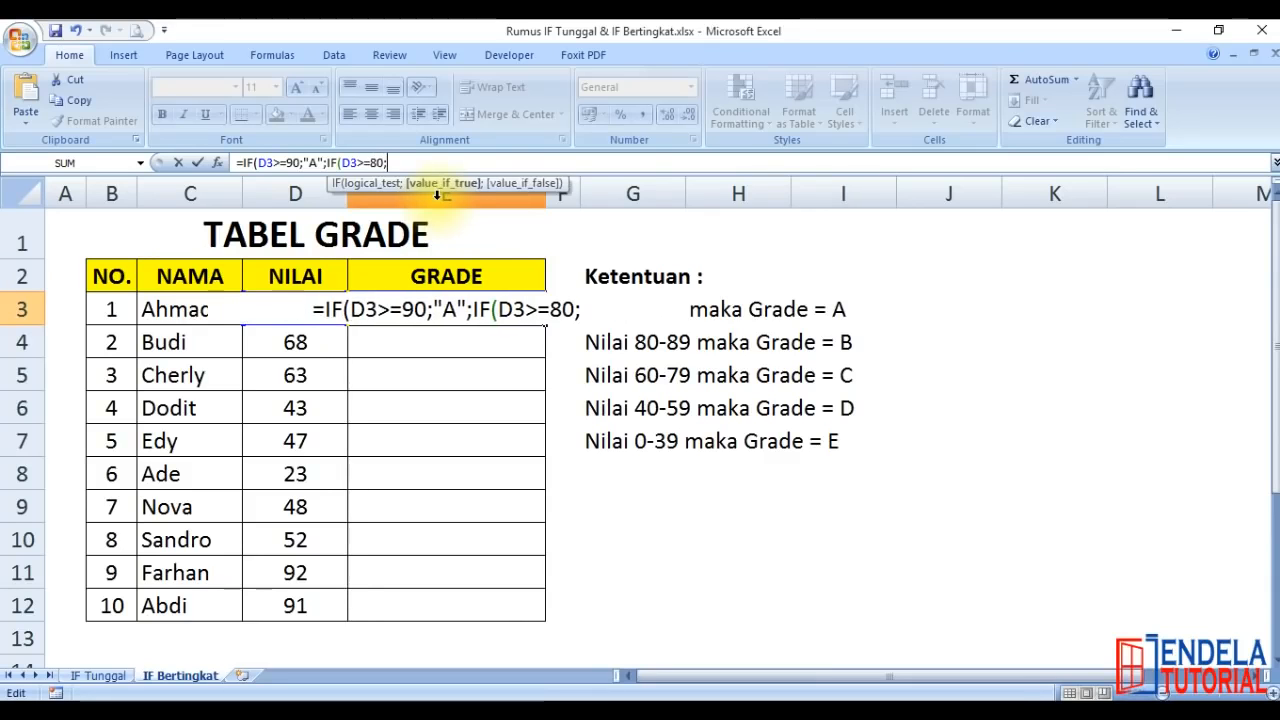
{"action": "type", "text": "\""}
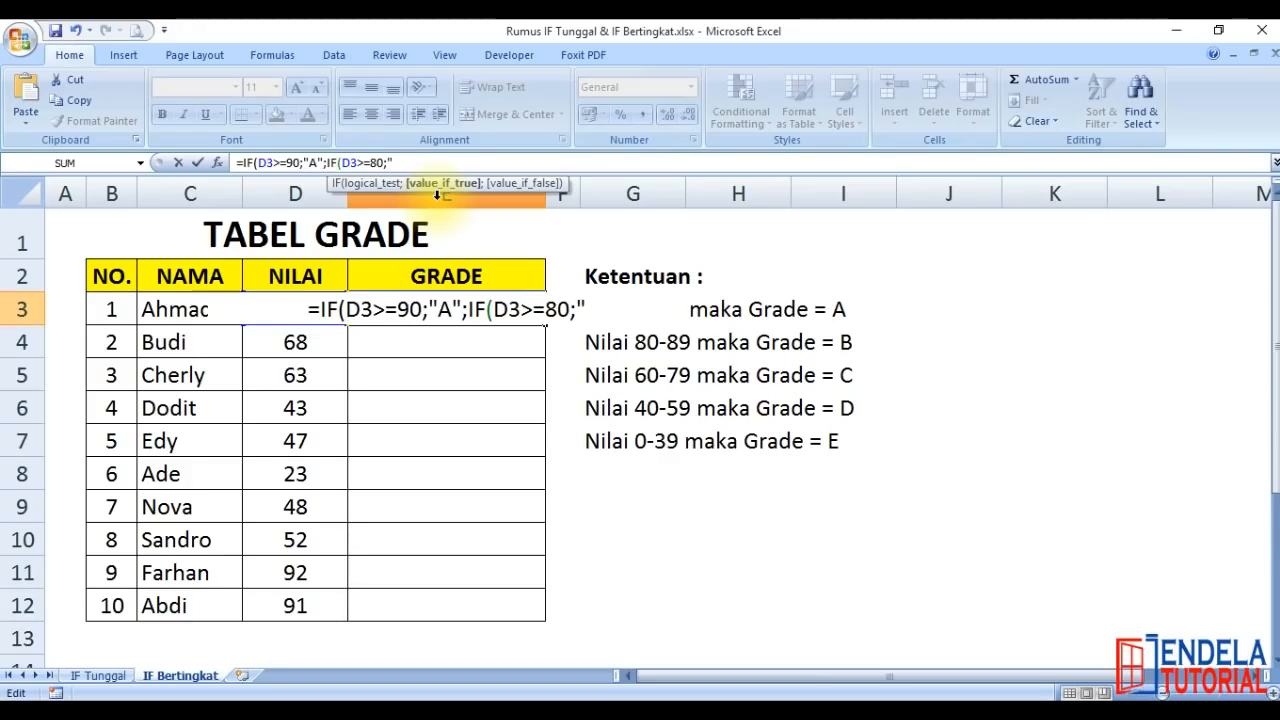
{"action": "type", "text": "B\""}
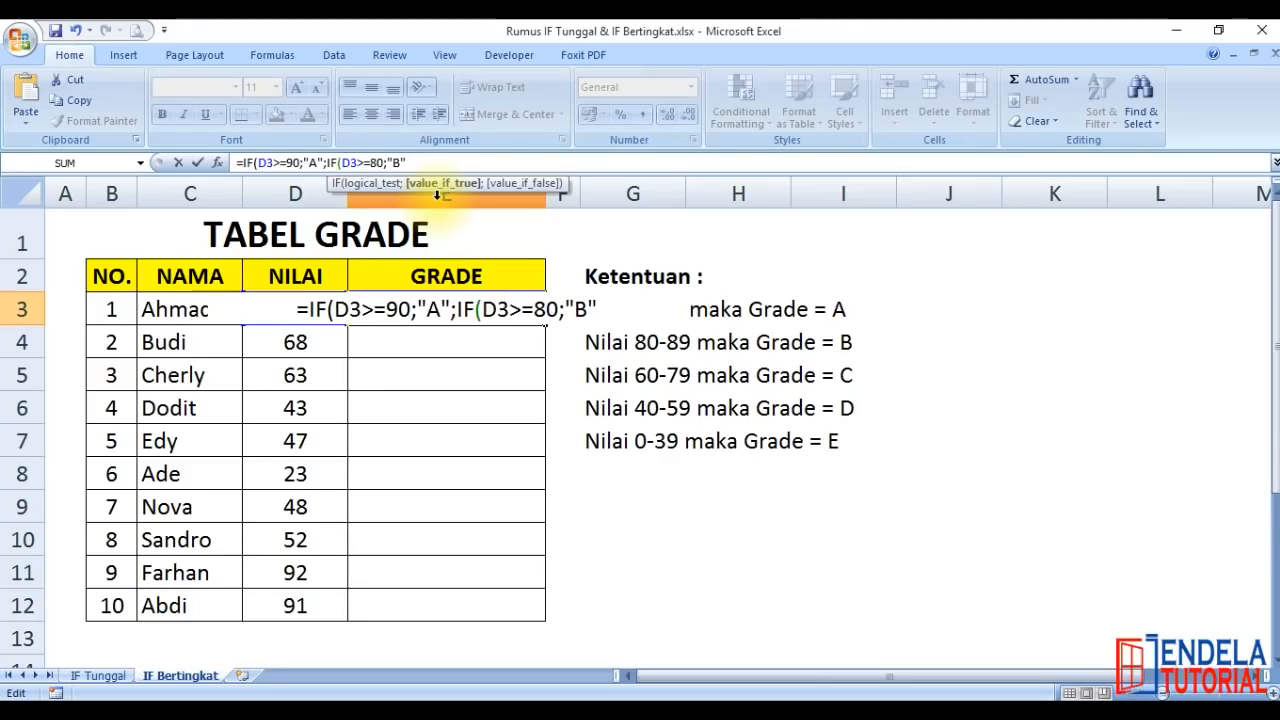
{"action": "type", "text": ";if"}
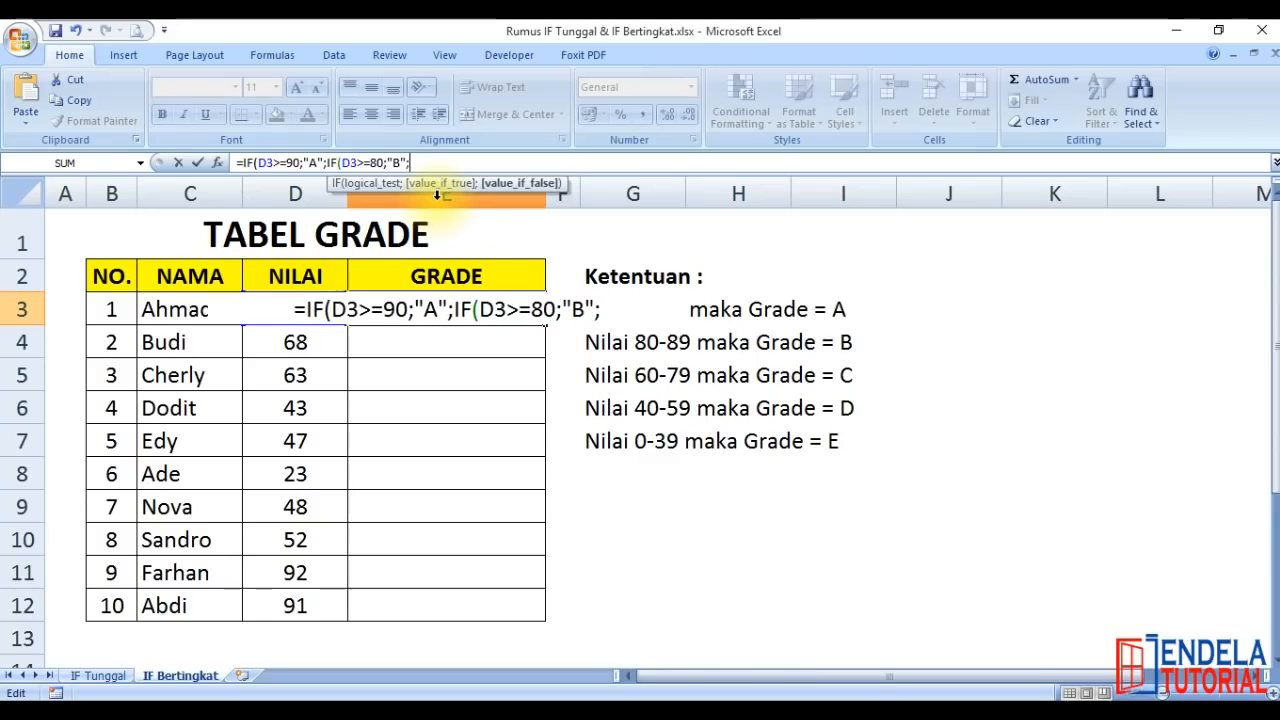
Nest a third IF level in the E3 formula, IF(D3>=60;"C";
{"action": "key", "text": "Tab"}
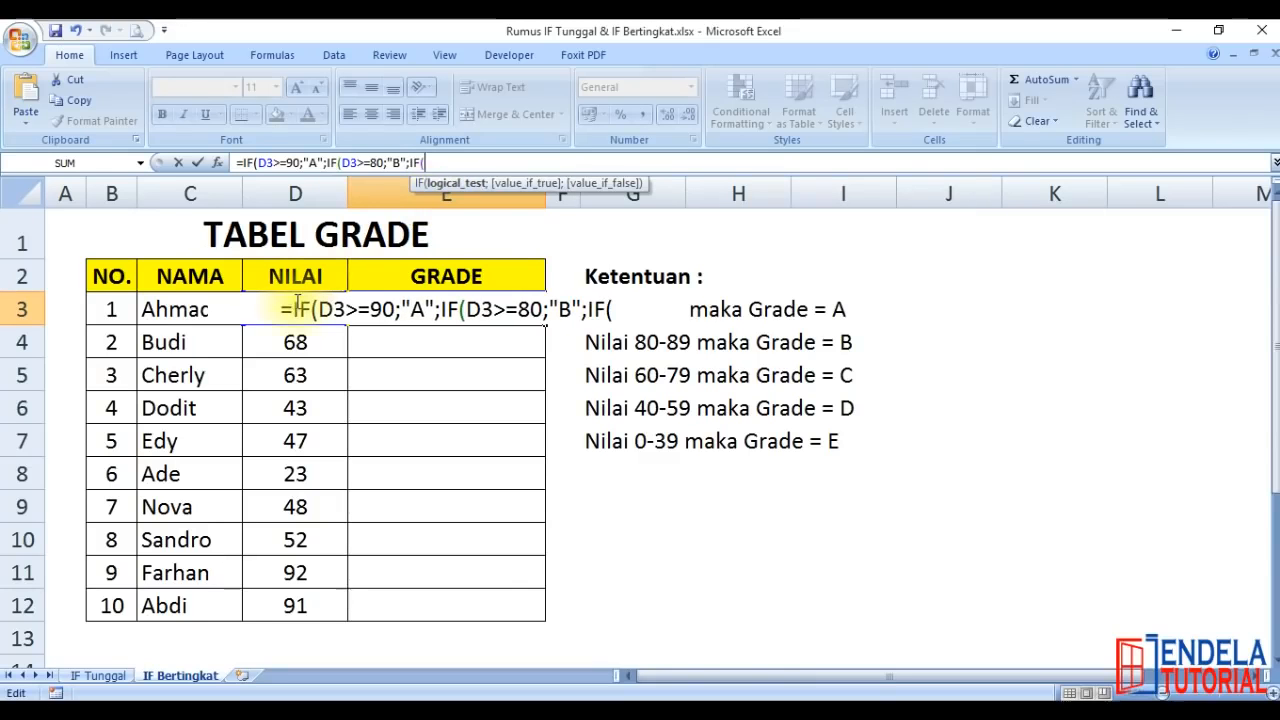
{"action": "left_click", "coordinate": [608, 310]}
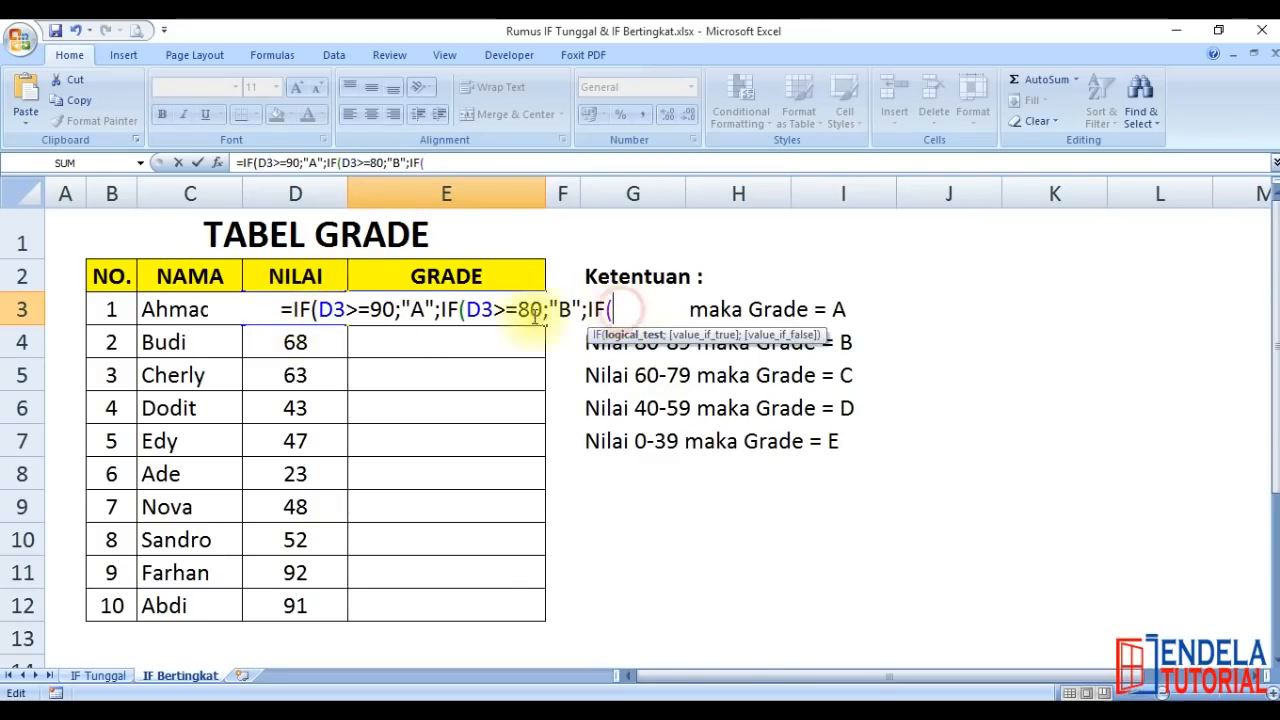
{"action": "left_click", "coordinate": [252, 321]}
{"action": "left_click", "coordinate": [320, 322]}
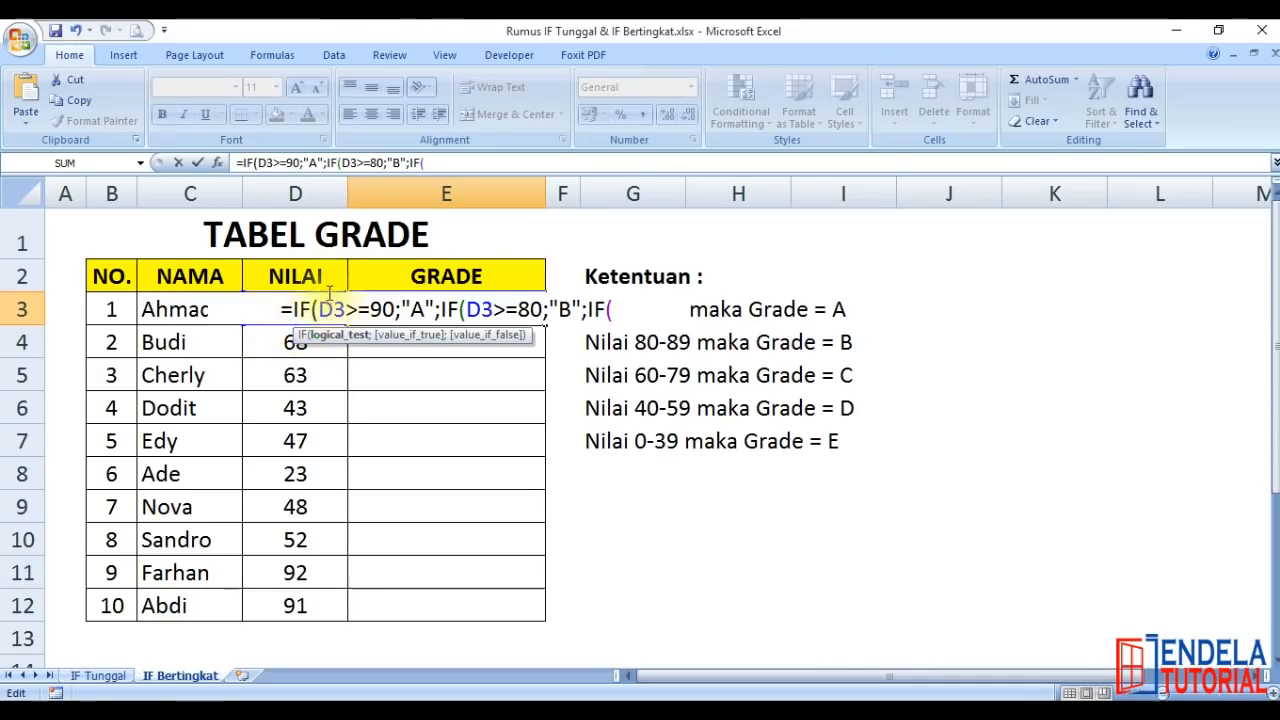
{"action": "left_click", "coordinate": [627, 313]}
{"action": "type", "text": "D3"}
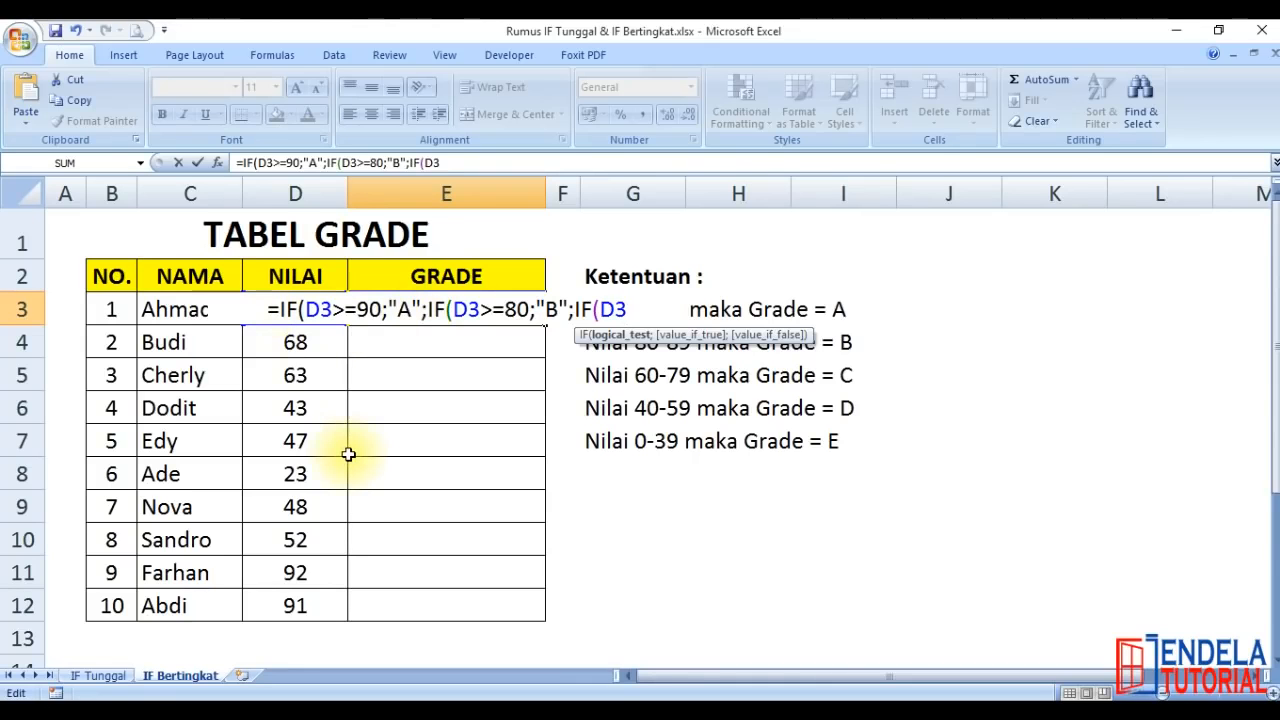
{"action": "type", "text": ">=6"}
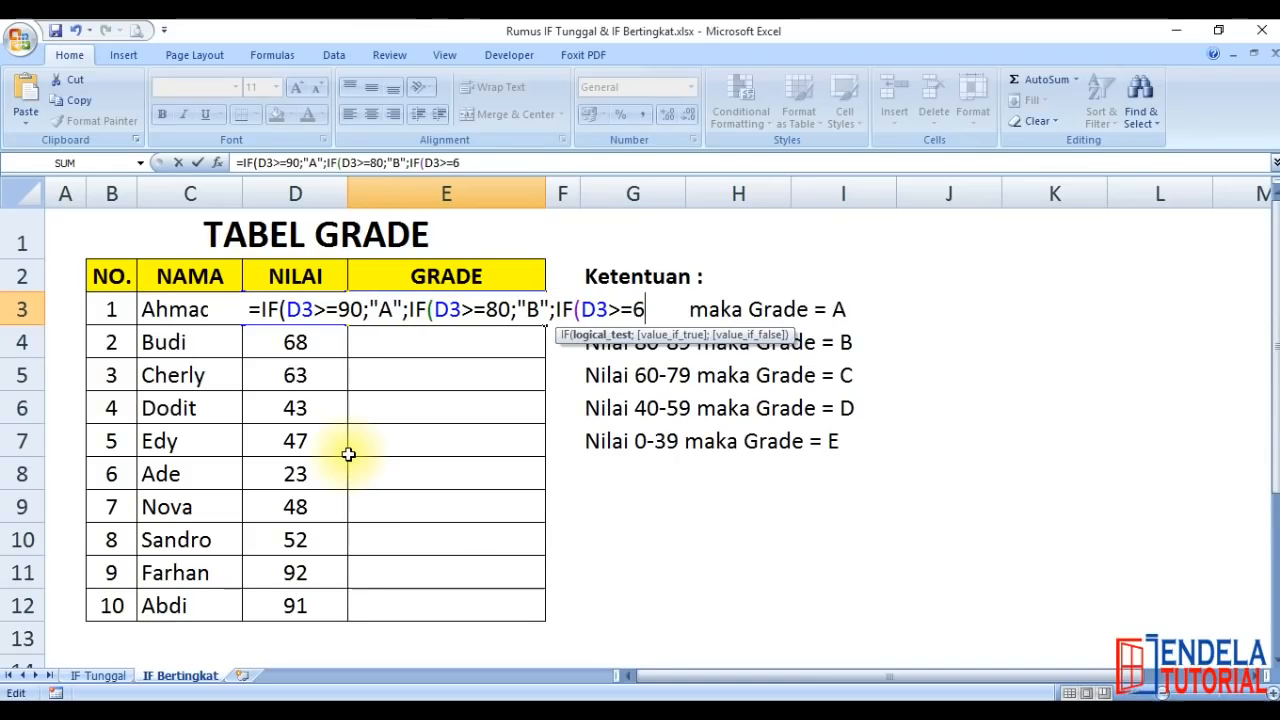
{"action": "type", "text": "0"}
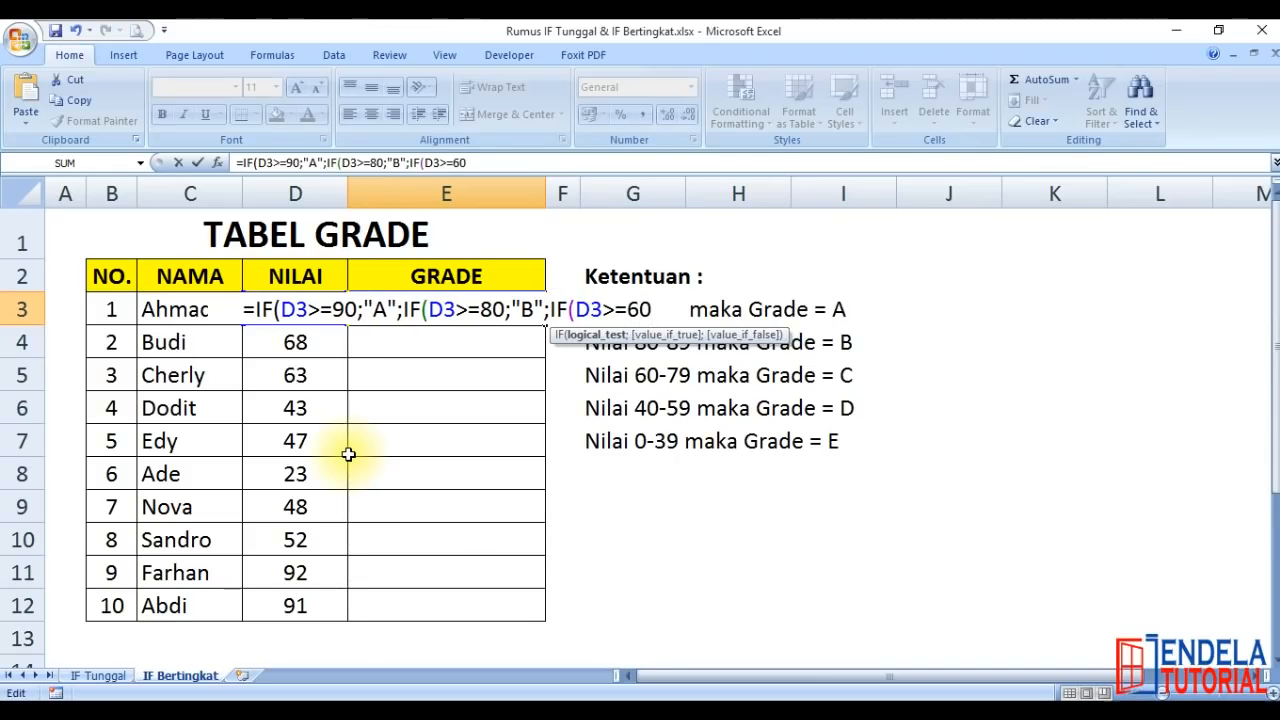
{"action": "type", "text": ";\""}
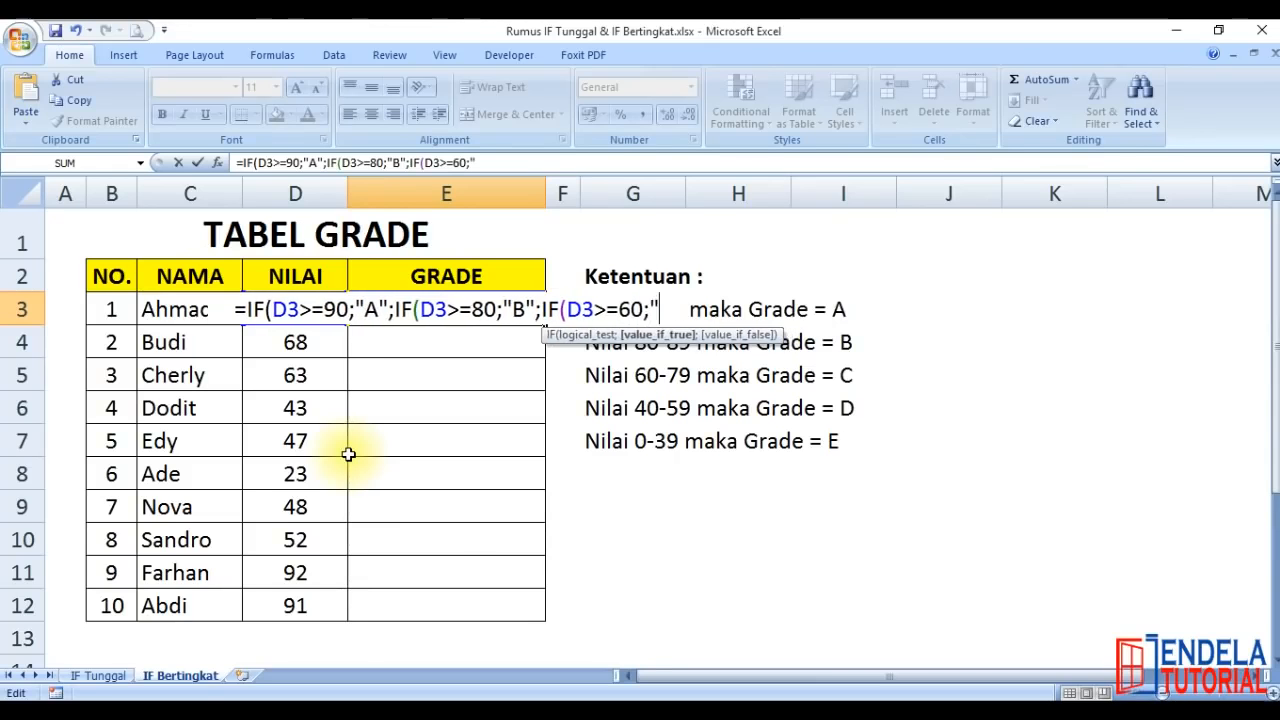
{"action": "type", "text": "C"}
{"action": "type", "text": "\";"}
{"action": "type", "text": "if"}
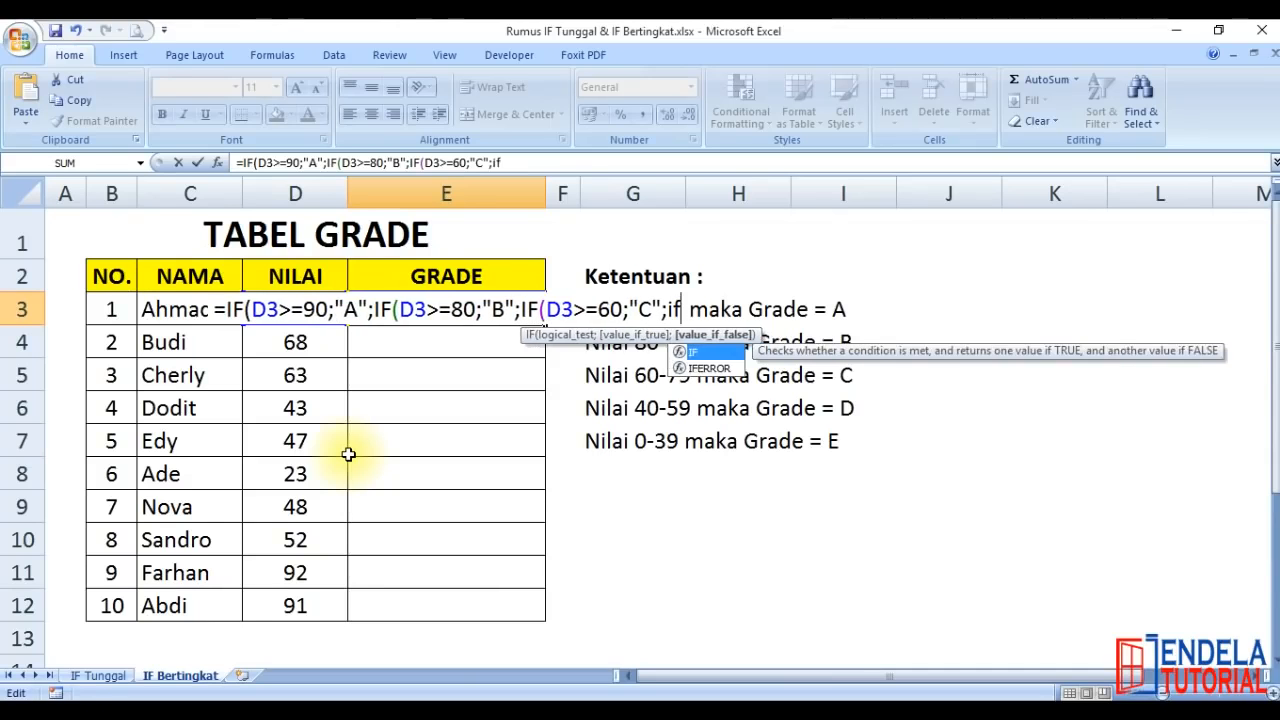
{"action": "type", "text": "(D3"}
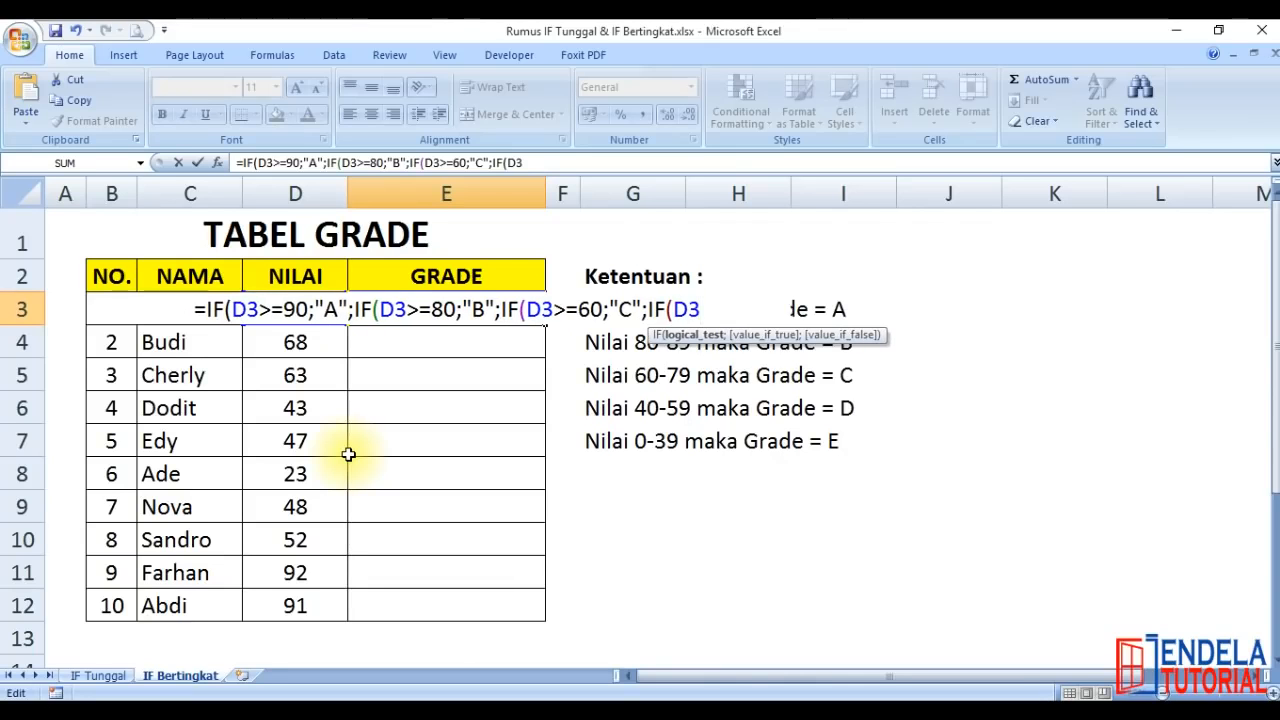
{"action": "type", "text": ">="}
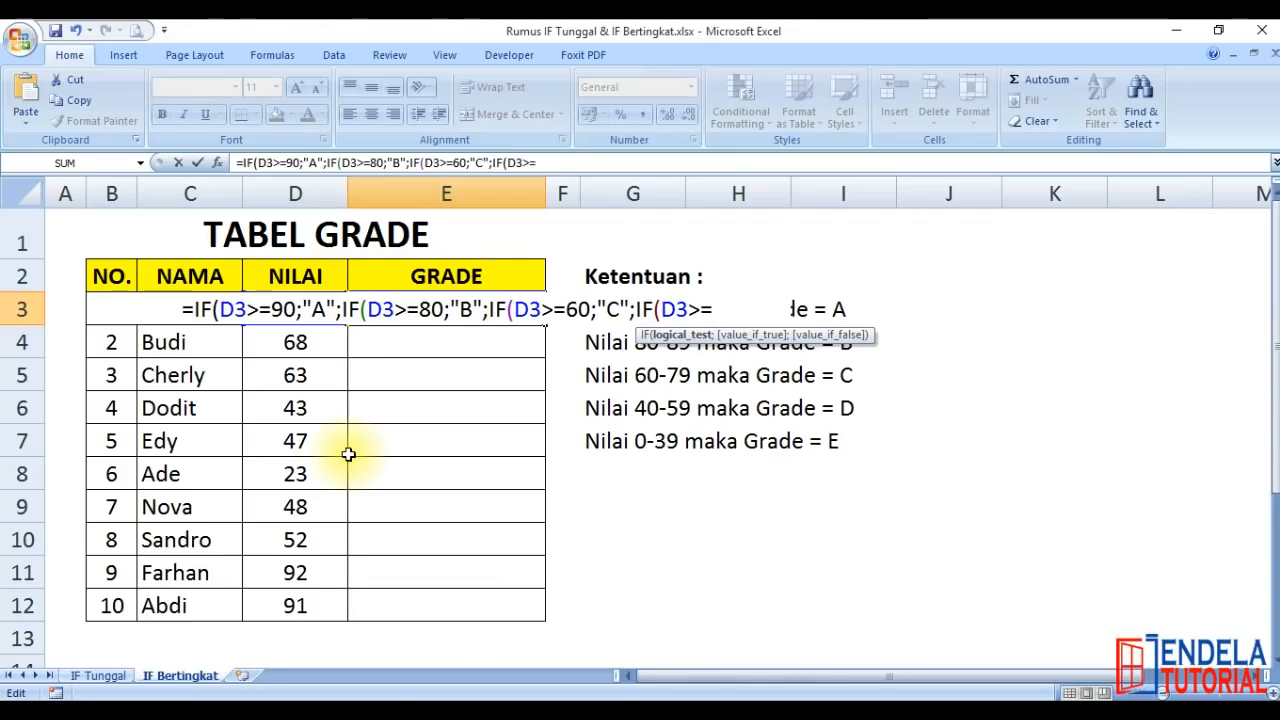
{"action": "type", "text": "40;"}
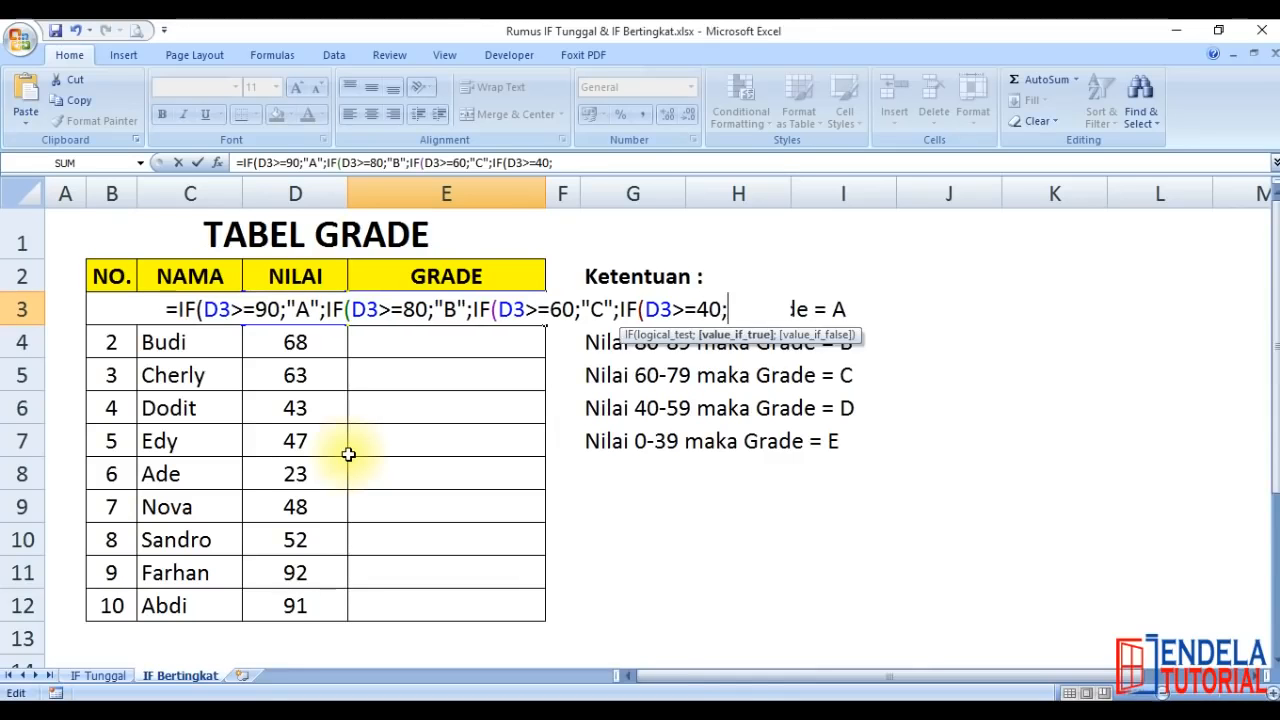
{"action": "type", "text": "\"D\";IF("}
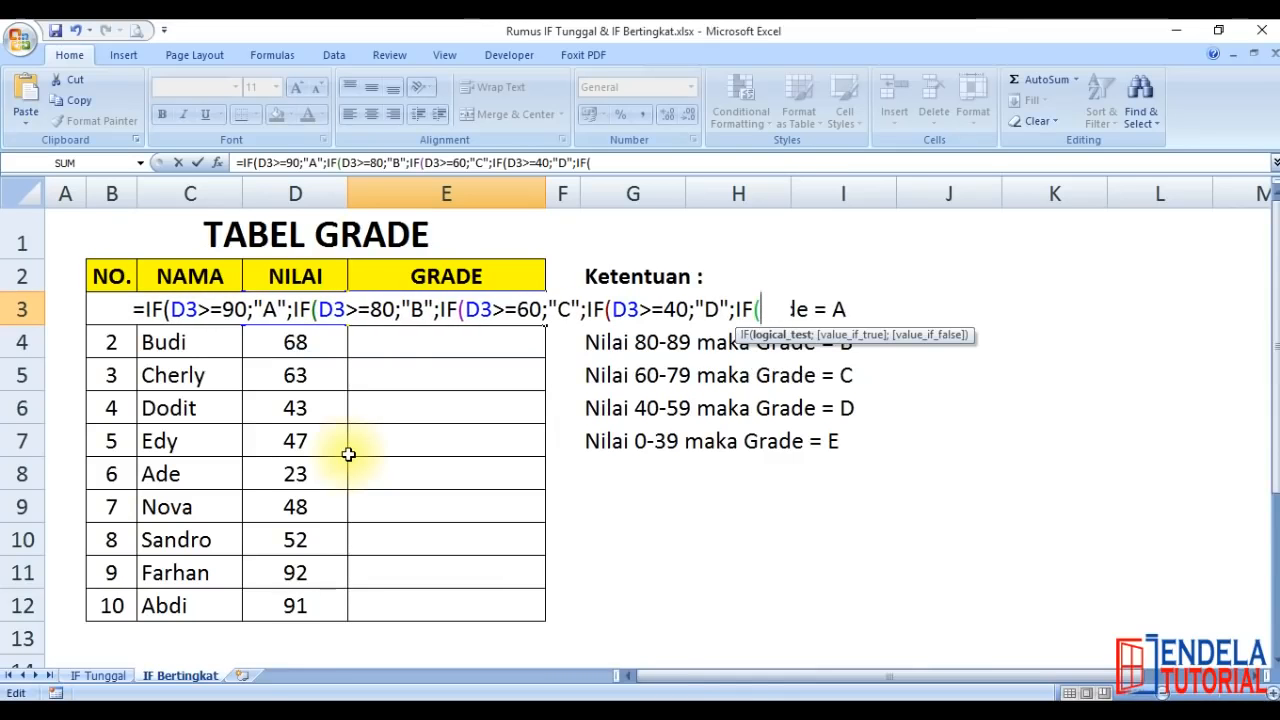
{"action": "type", "text": "D"}
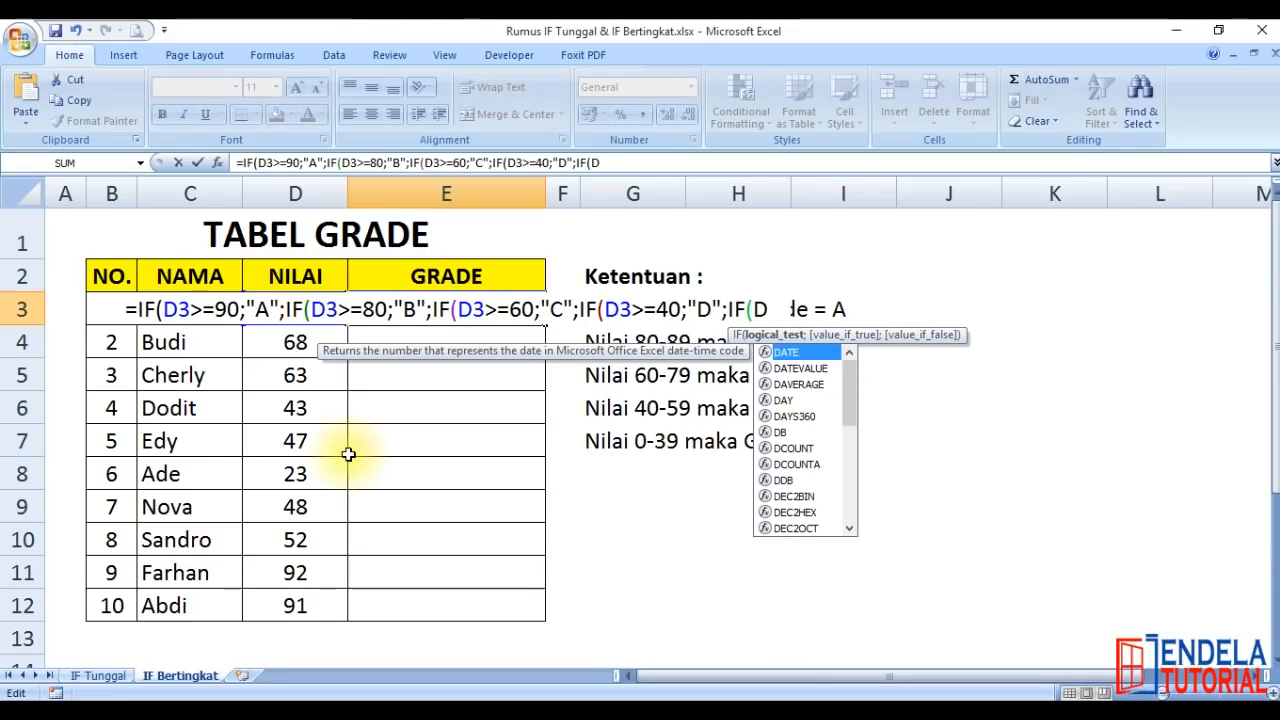
{"action": "type", "text": "3>=0"}
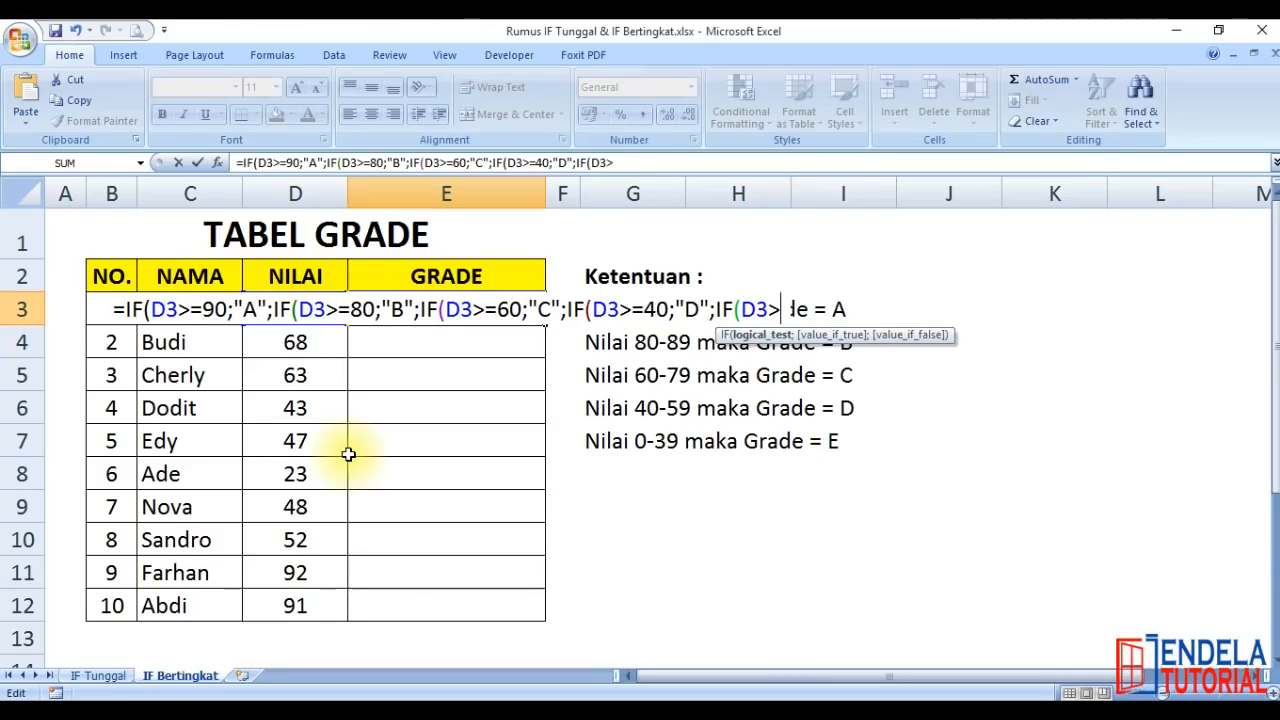
{"action": "type", "text": ";\""}
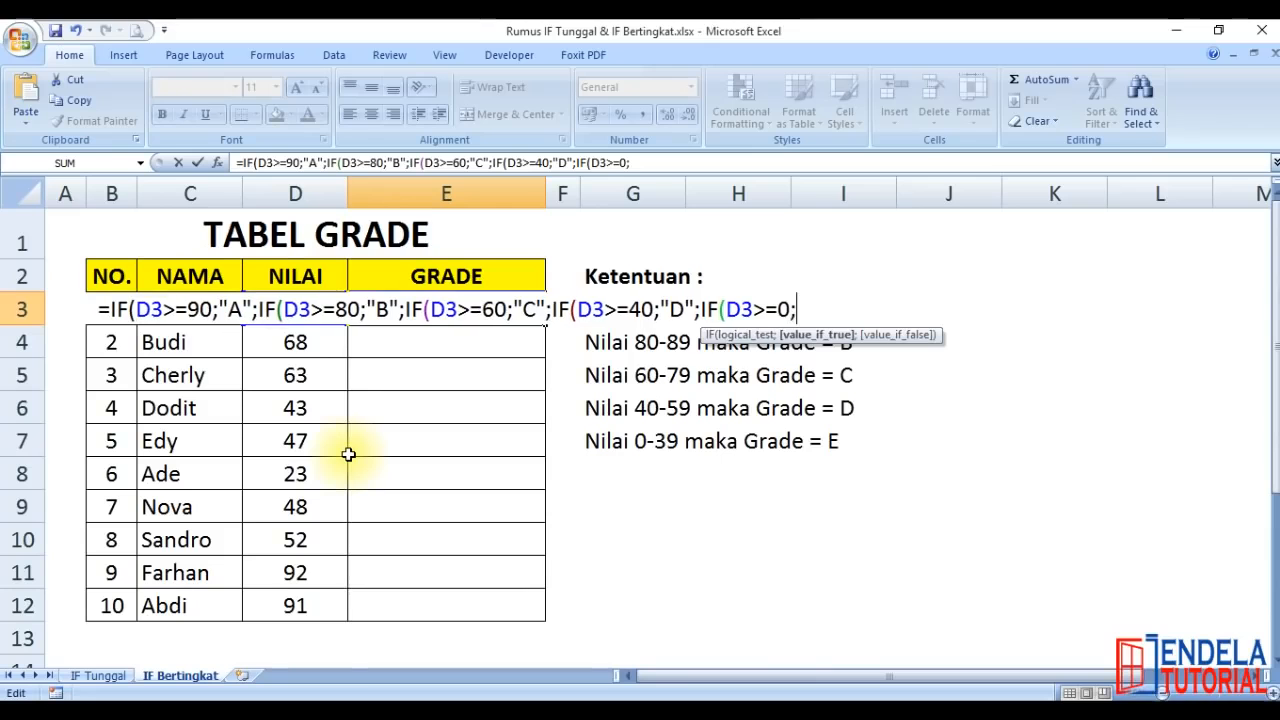
{"action": "type", "text": "E\""}
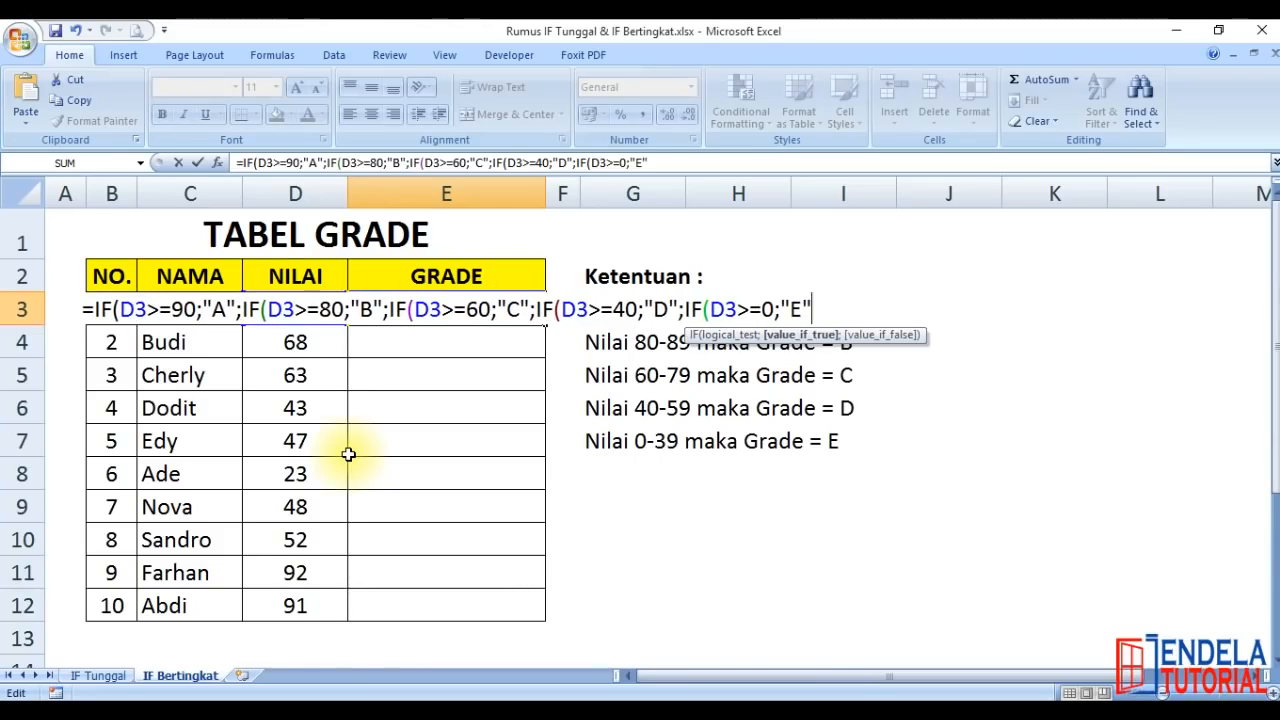
{"action": "type", "text": ")"}
Complete the E3 formula with ;IF(D3>=0;"E") and commit it, accepting Excel's proposed correction of the closing parentheses
{"action": "key", "text": "Return"}
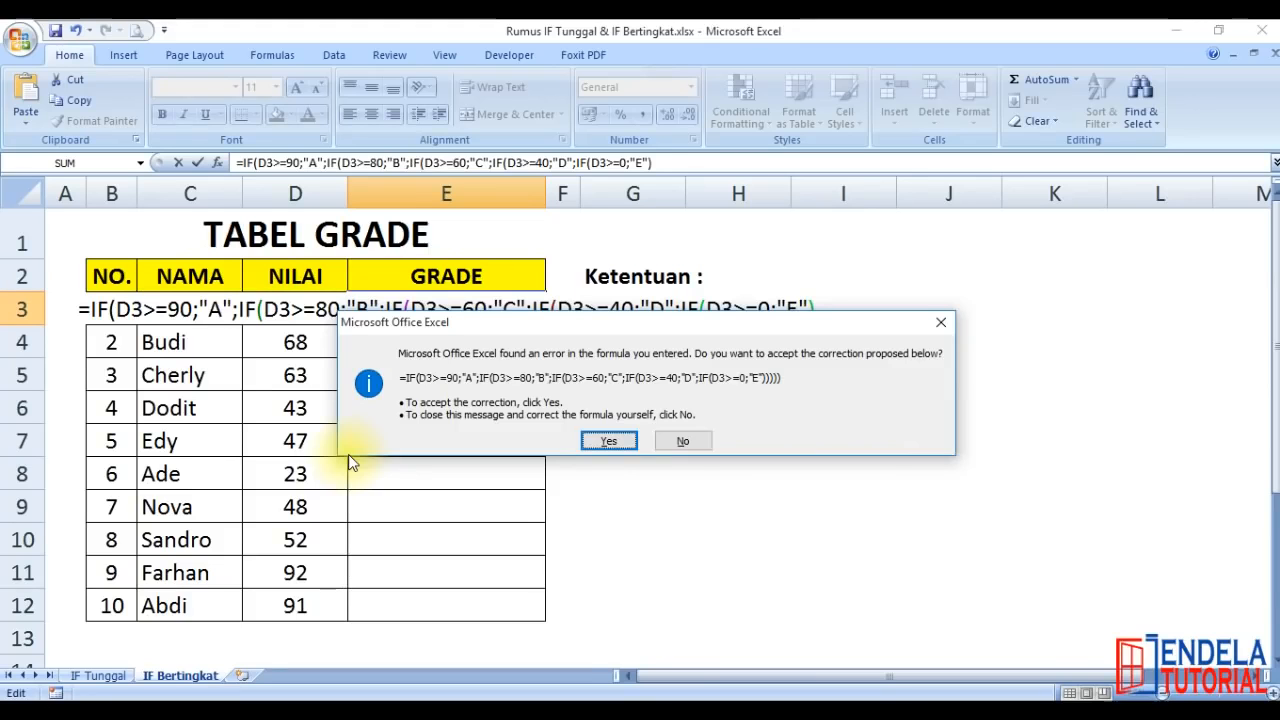
{"action": "left_click", "coordinate": [604, 441]}
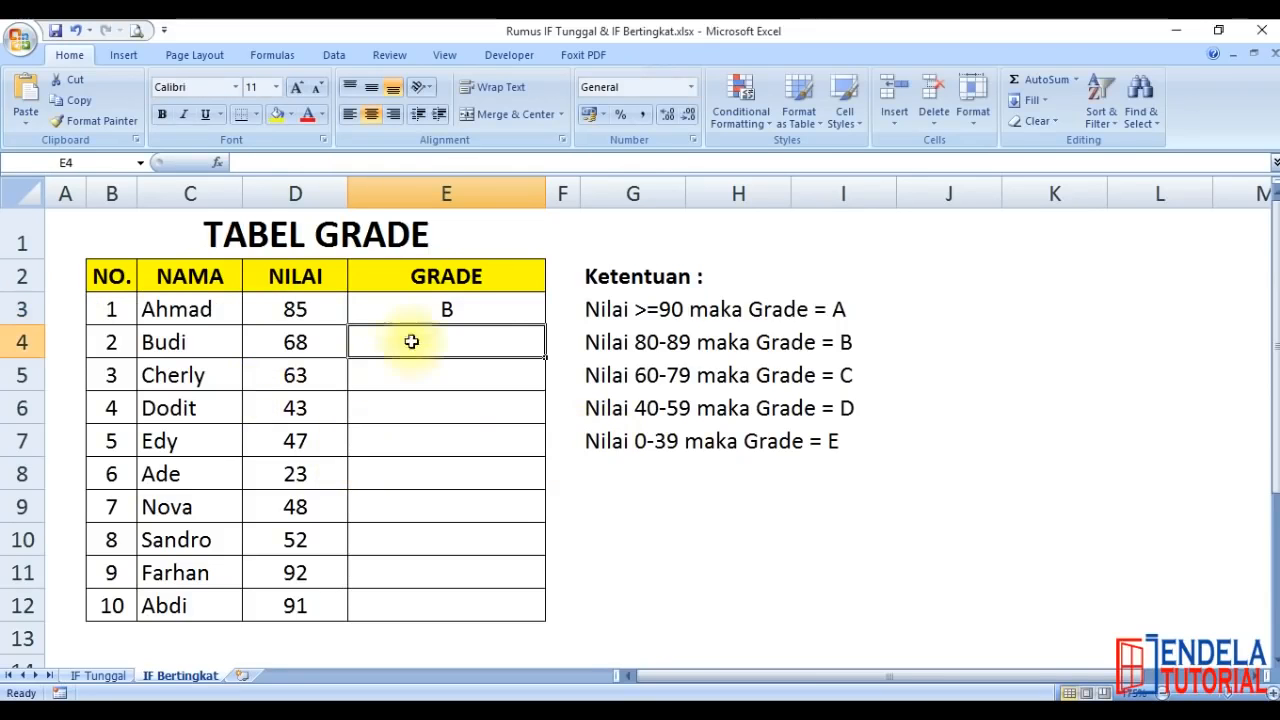
Fill the nested IF formula in E3 down the GRADE column to E12
{"action": "left_click", "coordinate": [449, 303]}
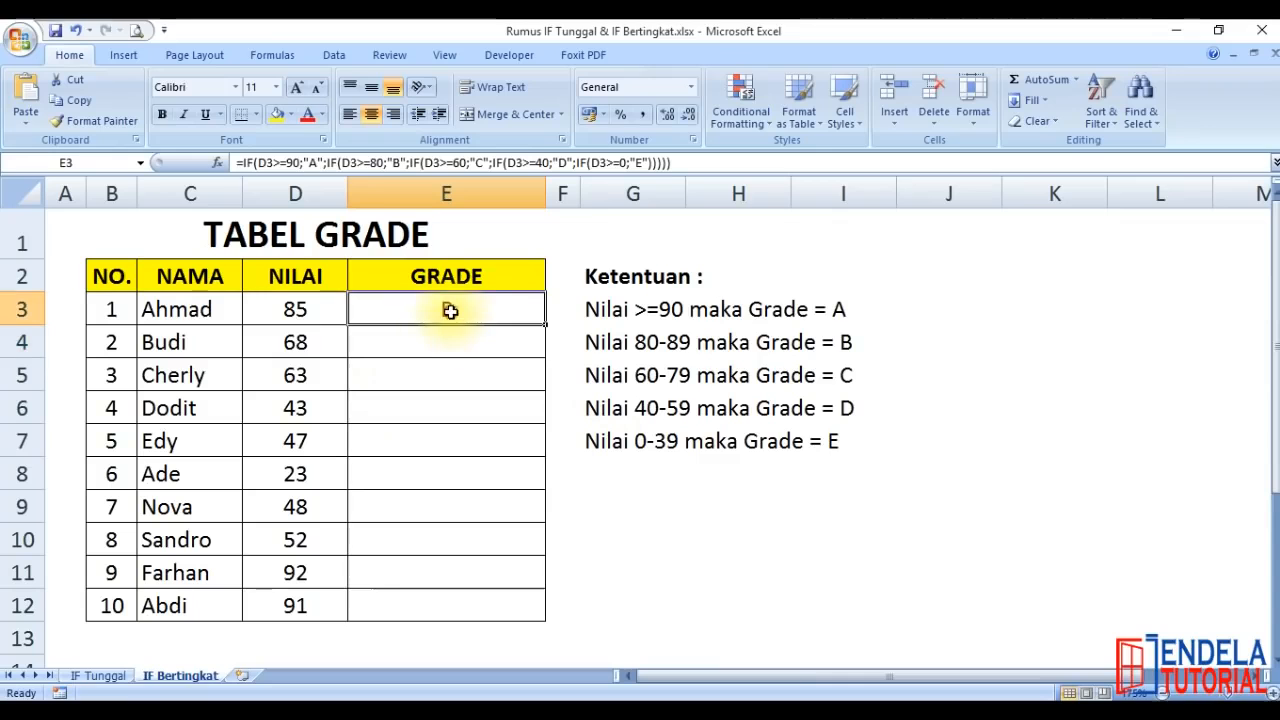
{"action": "double_click", "coordinate": [546, 323]}
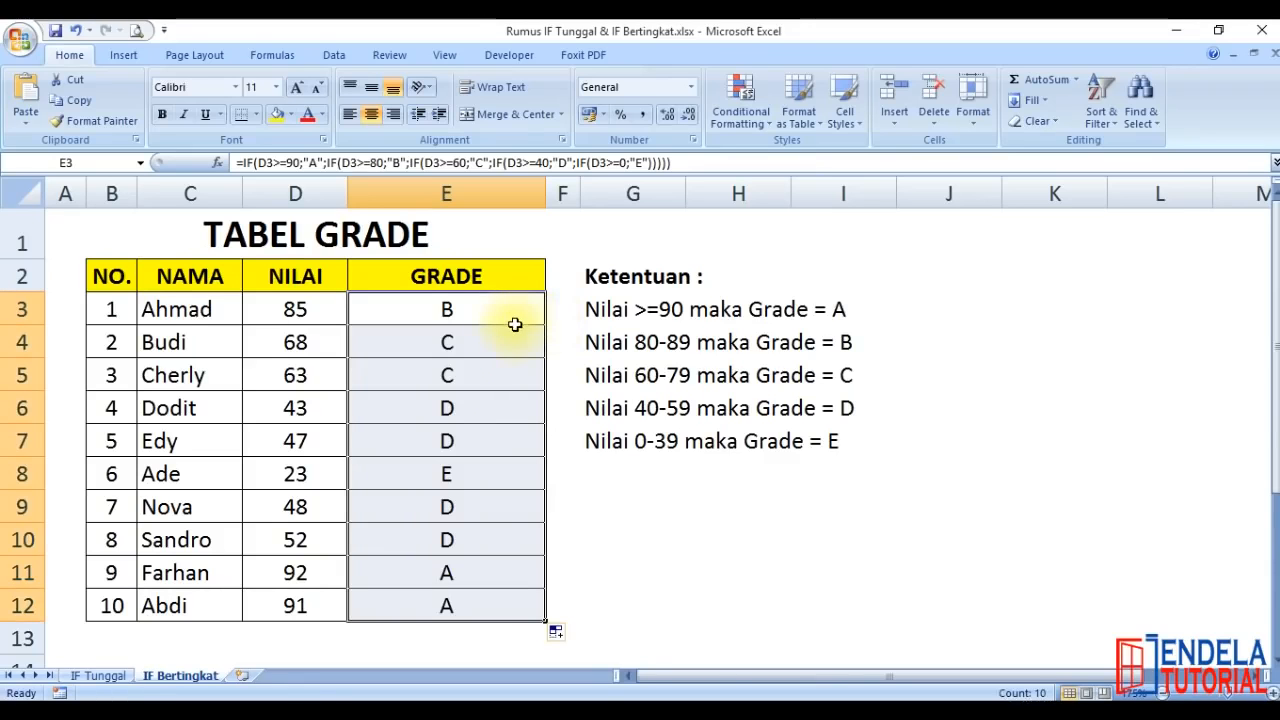
{"action": "left_click", "coordinate": [500, 350]}
{"action": "left_click", "coordinate": [520, 308]}
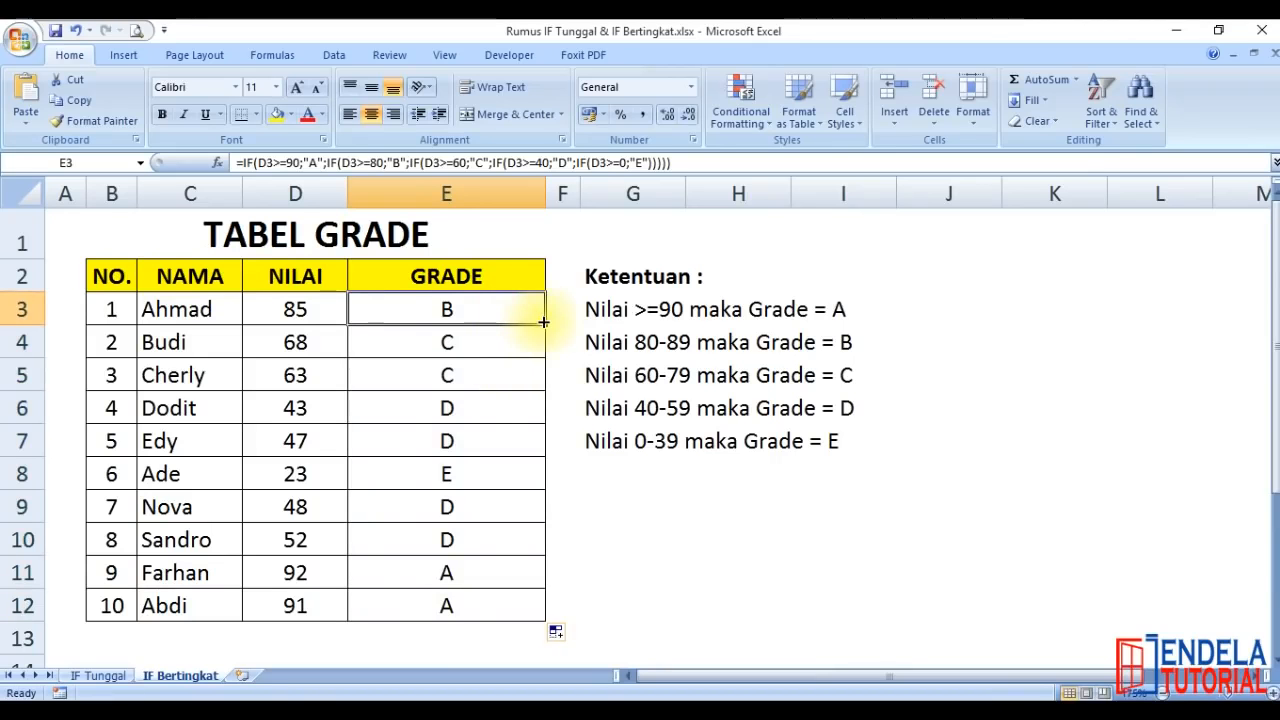
{"action": "scroll", "coordinate": [540, 430], "scroll_direction": "down", "scroll_amount": 1}
{"action": "scroll", "coordinate": [540, 455], "scroll_direction": "up", "scroll_amount": 1}
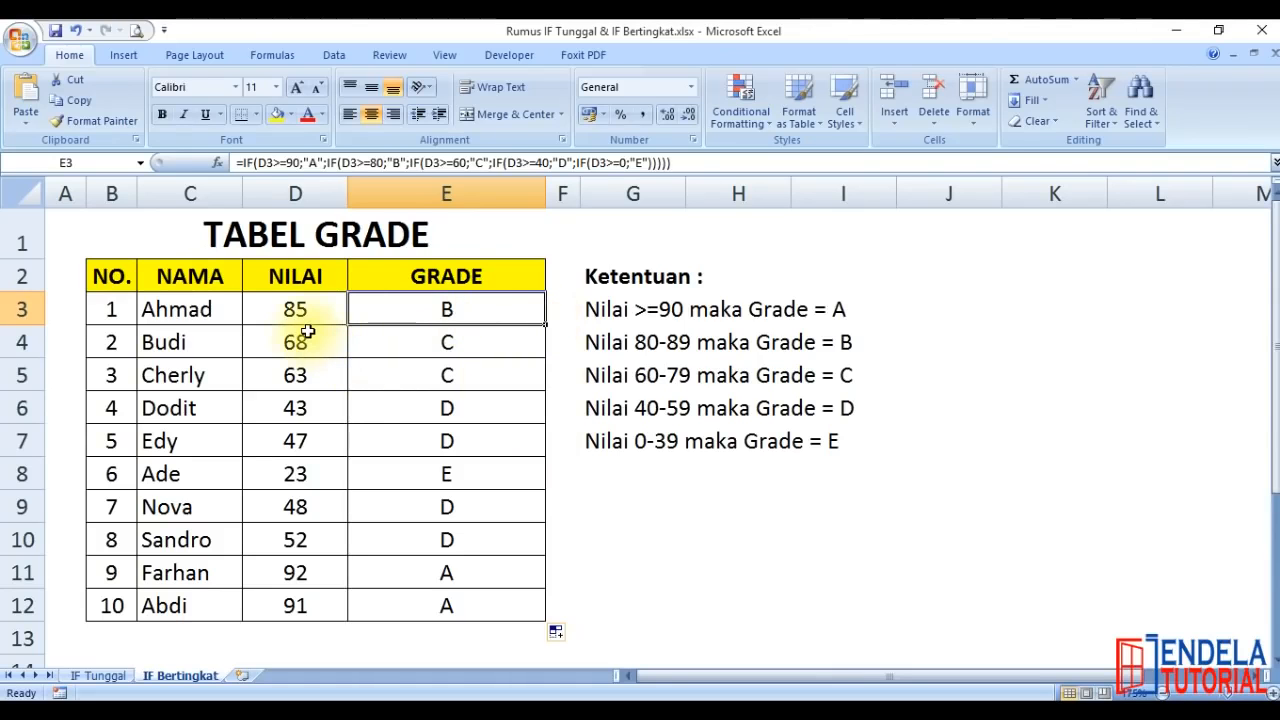
{"action": "double_click", "coordinate": [414, 306]}
{"action": "key", "text": "Return"}
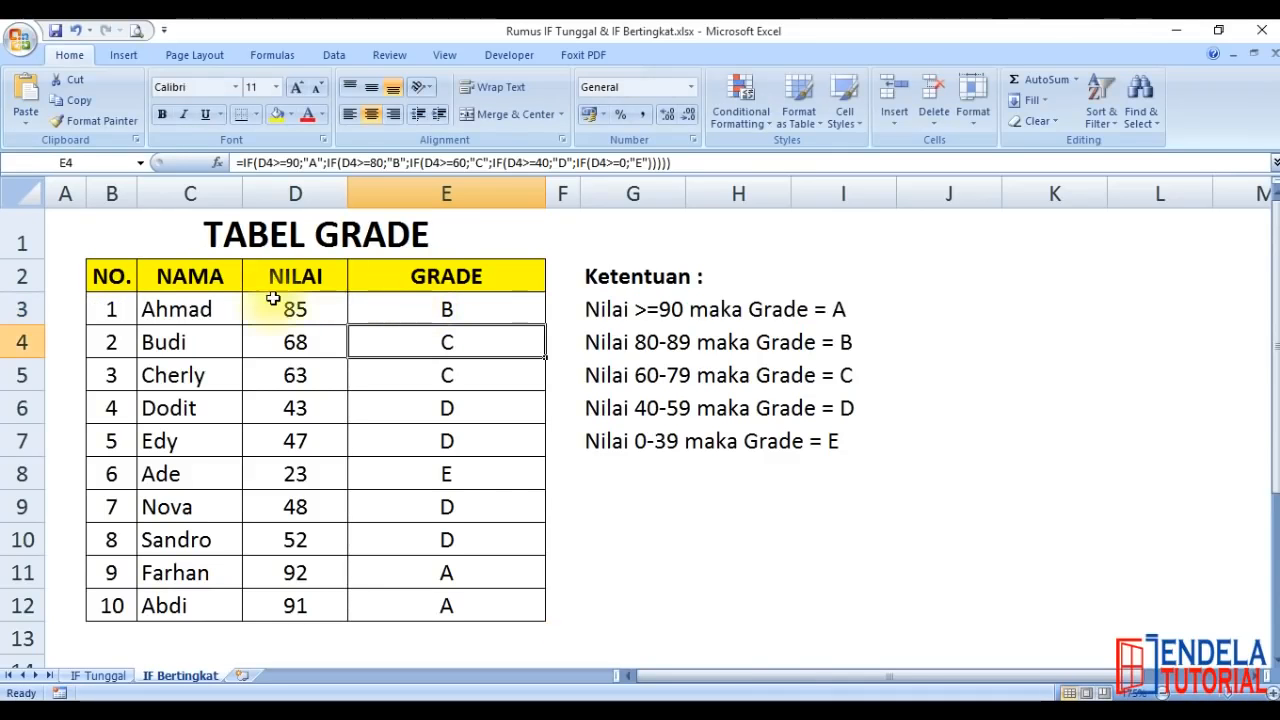
Test the grade A and B boundaries by entering 90, 80, 89 and 90 one after another in D3
{"action": "left_click", "coordinate": [295, 302]}
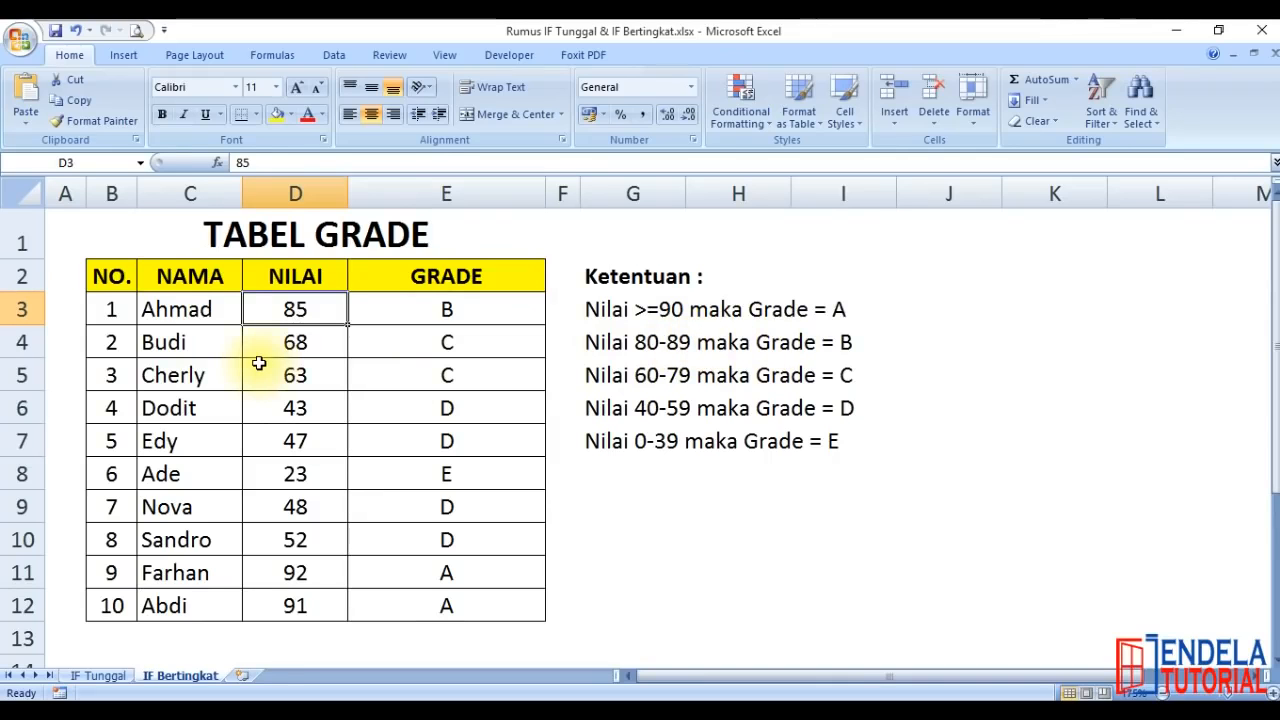
{"action": "type", "text": "90"}
{"action": "key", "text": "Return"}
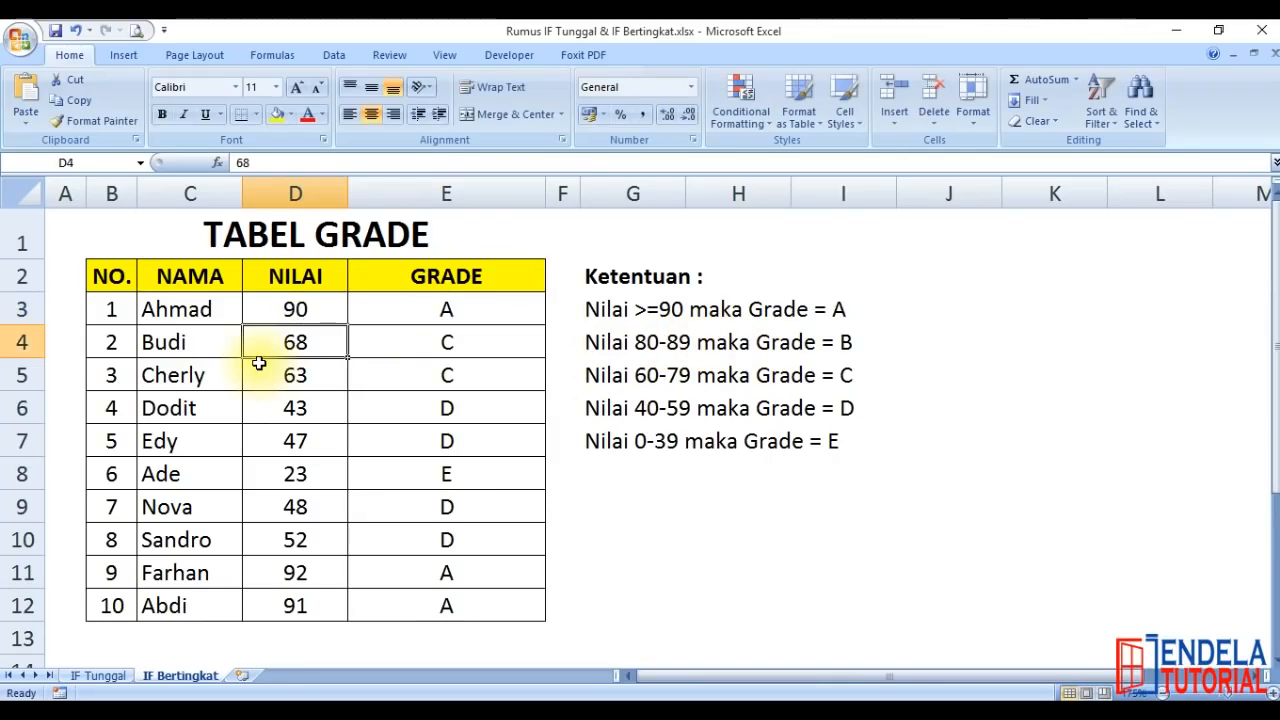
{"action": "left_click", "coordinate": [310, 310]}
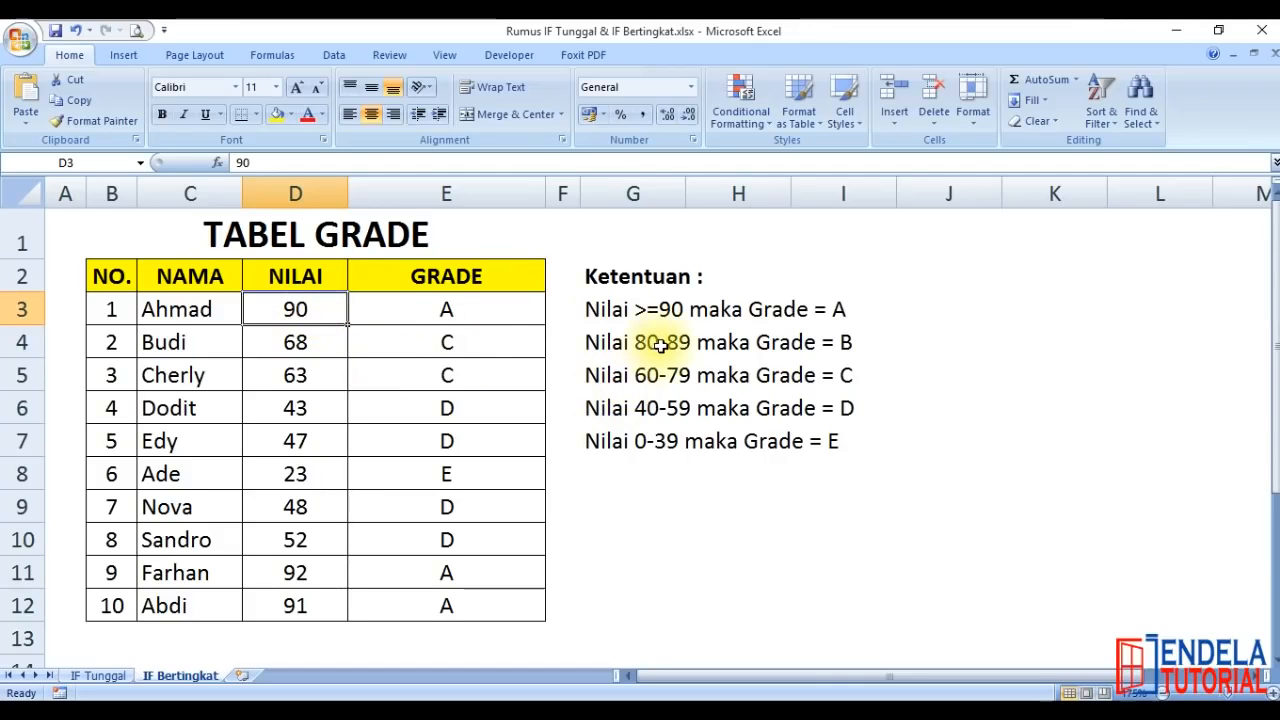
{"action": "type", "text": "80"}
{"action": "key", "text": "Return"}
{"action": "left_click", "coordinate": [304, 312]}
{"action": "type", "text": "89"}
{"action": "key", "text": "Return"}
{"action": "left_click", "coordinate": [304, 312]}
{"action": "type", "text": "90"}
{"action": "key", "text": "Return"}
Test the grade C boundaries by setting the D3 score to 79 and then 60
{"action": "left_click", "coordinate": [304, 312]}
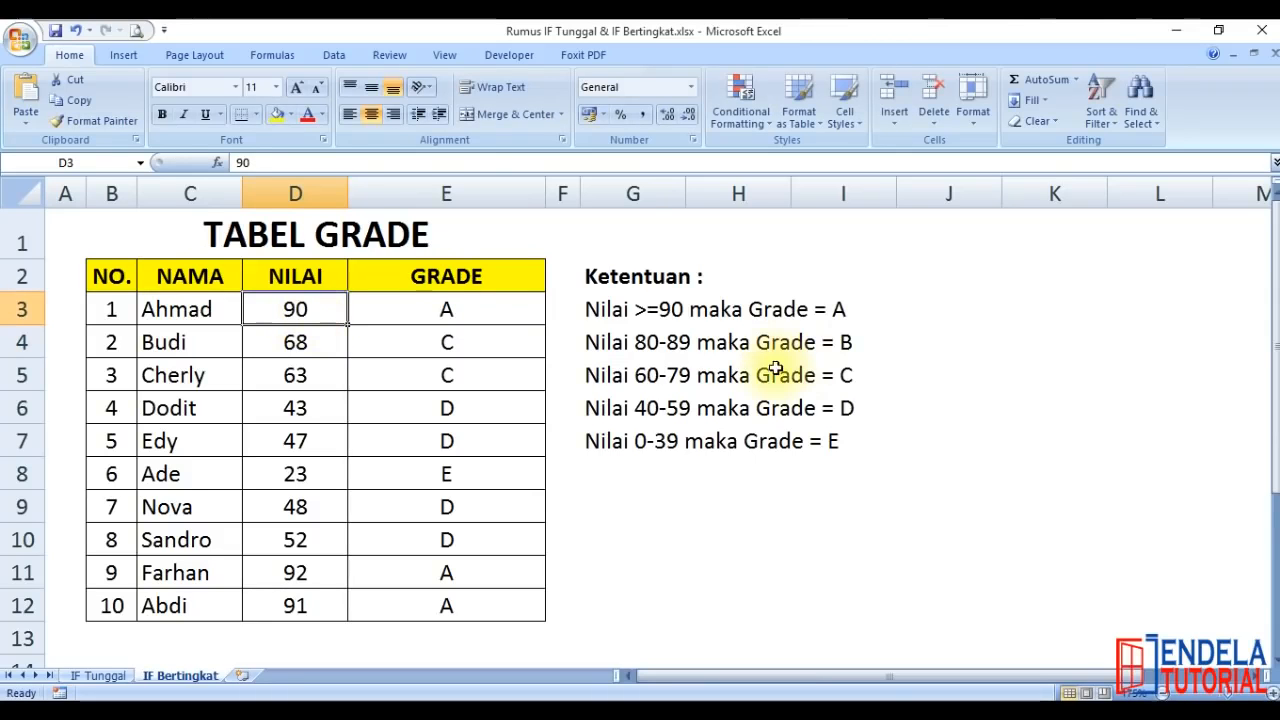
{"action": "type", "text": "79"}
{"action": "key", "text": "Return"}
{"action": "key", "text": "Up"}
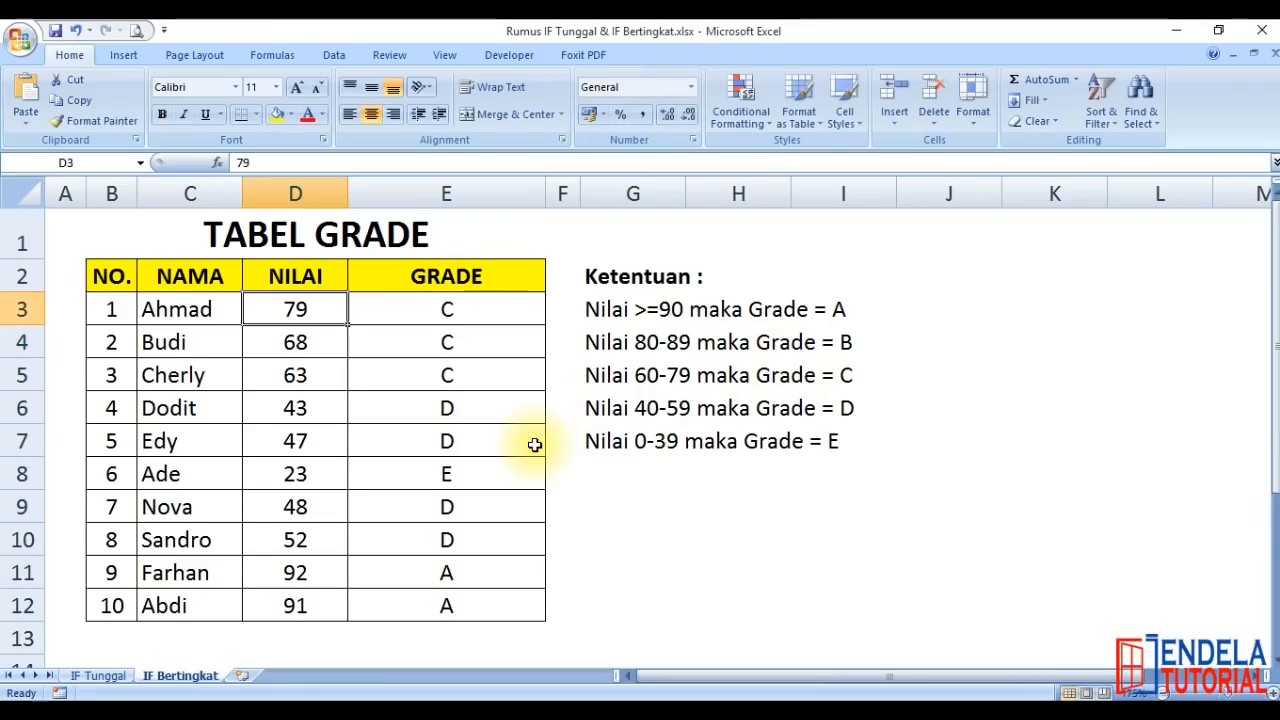
{"action": "type", "text": "60"}
{"action": "key", "text": "Return"}
Test the grade D boundaries by setting the D3 score to 59 and then 40
{"action": "key", "text": "Up"}
{"action": "type", "text": "59"}
{"action": "key", "text": "Return"}
{"action": "key", "text": "Up"}
{"action": "type", "text": "40"}
{"action": "key", "text": "Return"}
Test the grade E boundaries by setting the D3 score to 39 and then 0
{"action": "key", "text": "Up"}
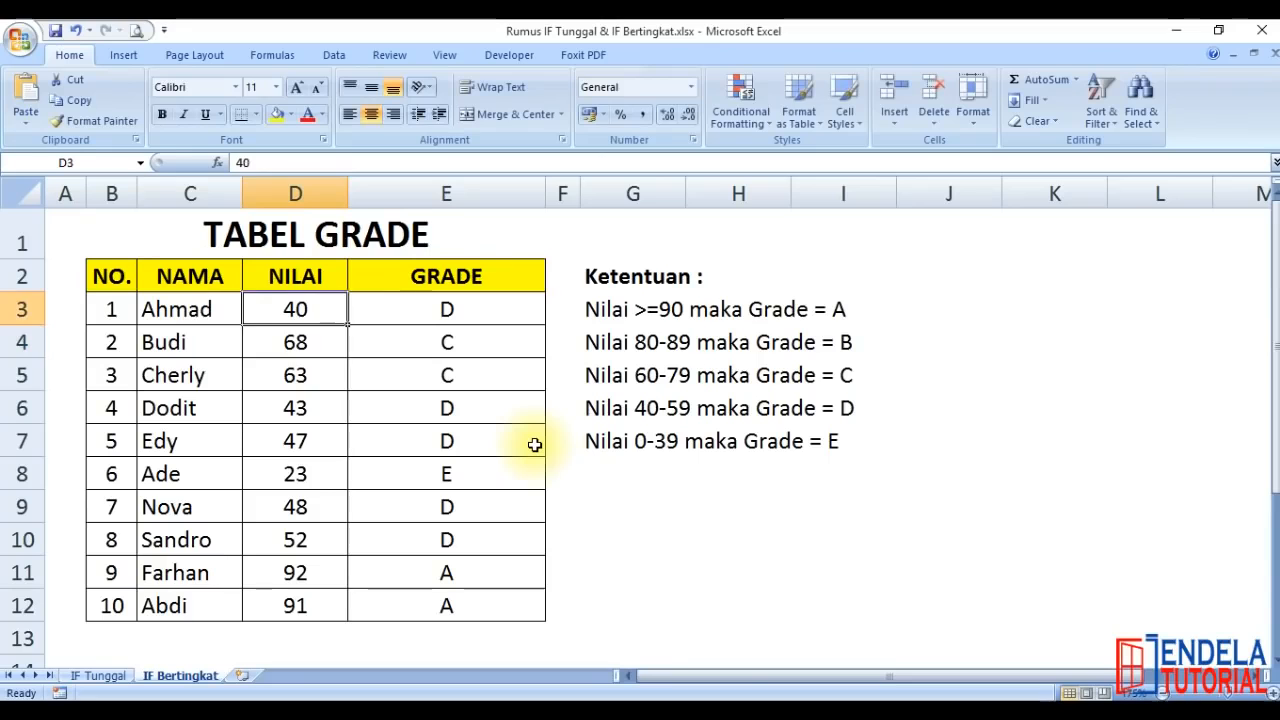
{"action": "type", "text": "39"}
{"action": "key", "text": "Return"}
{"action": "key", "text": "Up"}
{"action": "type", "text": "0"}
{"action": "key", "text": "Return"}
Restore the D3 score to 85 and review the nested IF formula in E3
{"action": "key", "text": "Up"}
{"action": "type", "text": "85"}
{"action": "key", "text": "Return"}
{"action": "key", "text": "Up"}
{"action": "key", "text": "Right"}
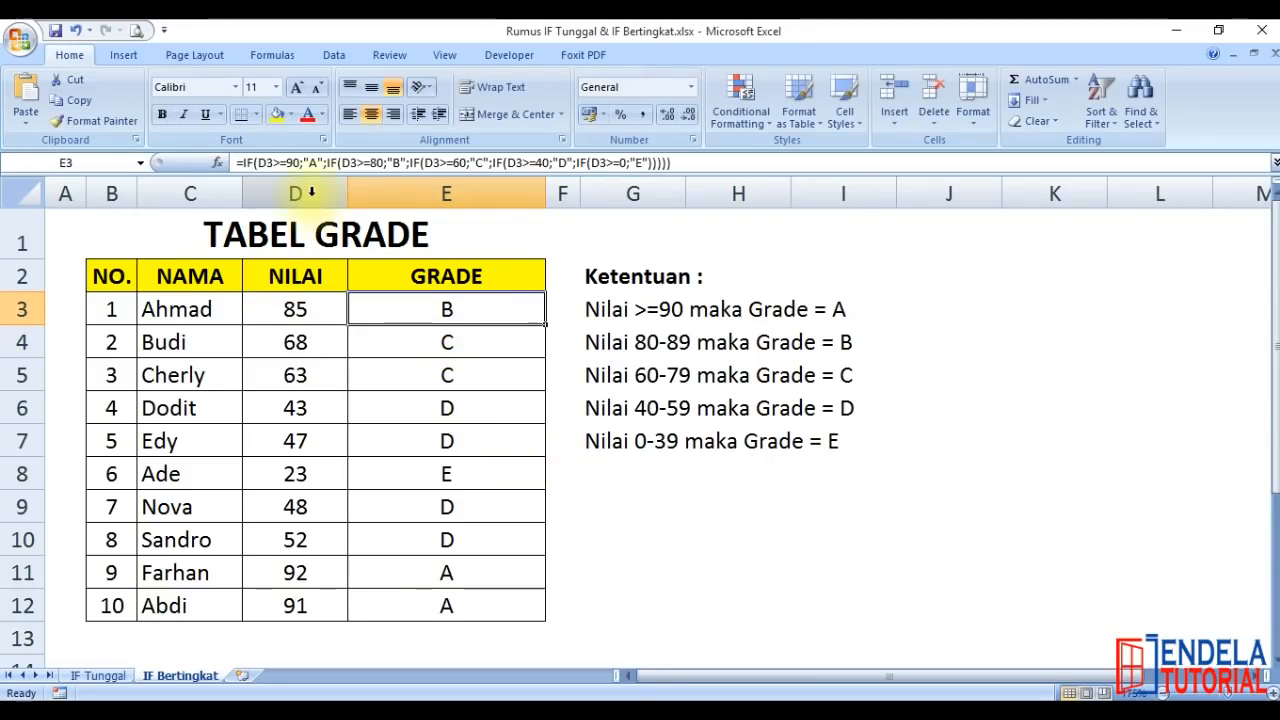
{"action": "double_click", "coordinate": [420, 308]}
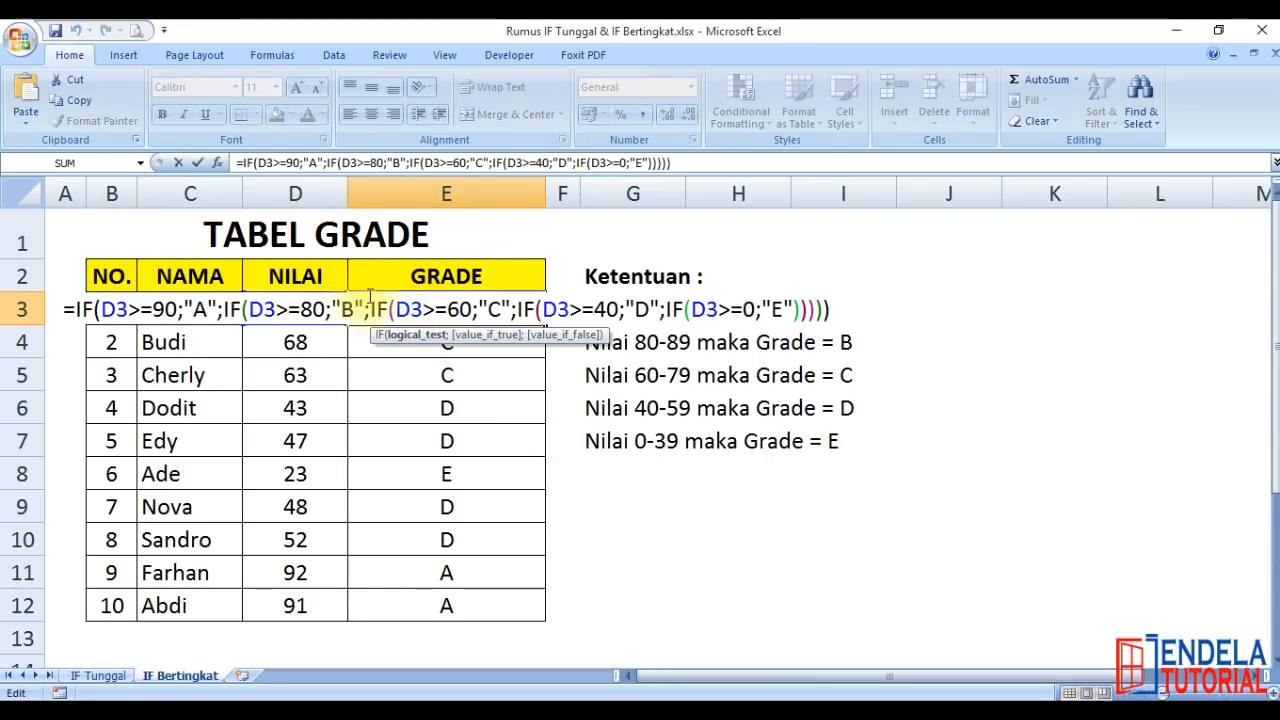
{"action": "key", "text": "Return"}
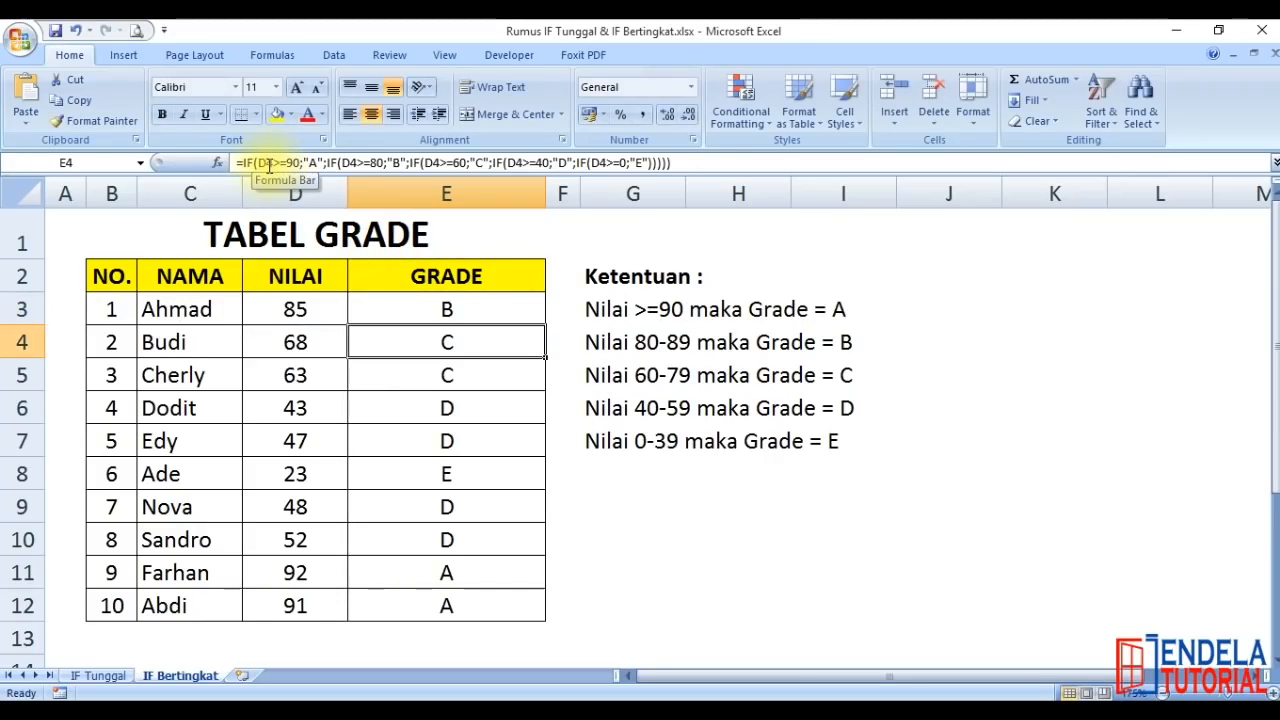
{"action": "left_click", "coordinate": [435, 310]}
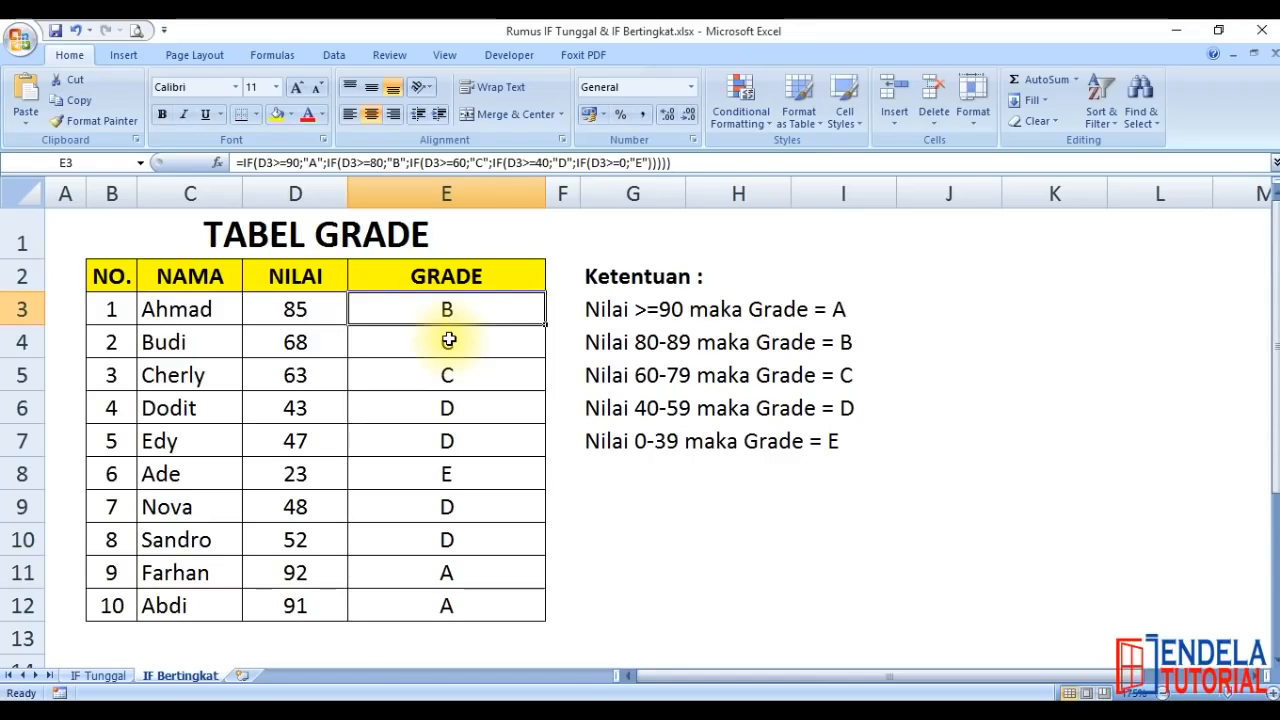
Remove the equals sign after > in the G3 rule so it reads "Nilai >90 maka Grade = A"
{"action": "left_click", "coordinate": [645, 311]}
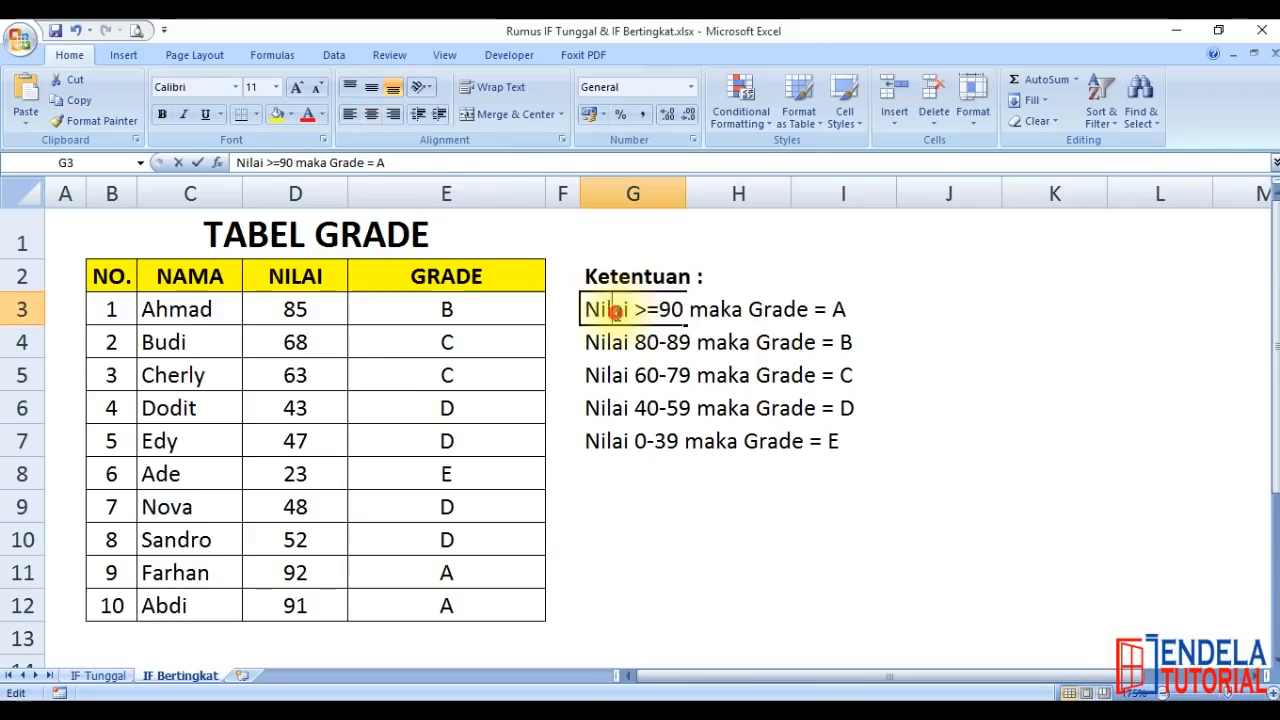
{"action": "double_click", "coordinate": [657, 309]}
{"action": "key", "text": "BackSpace"}
{"action": "key", "text": "Return"}
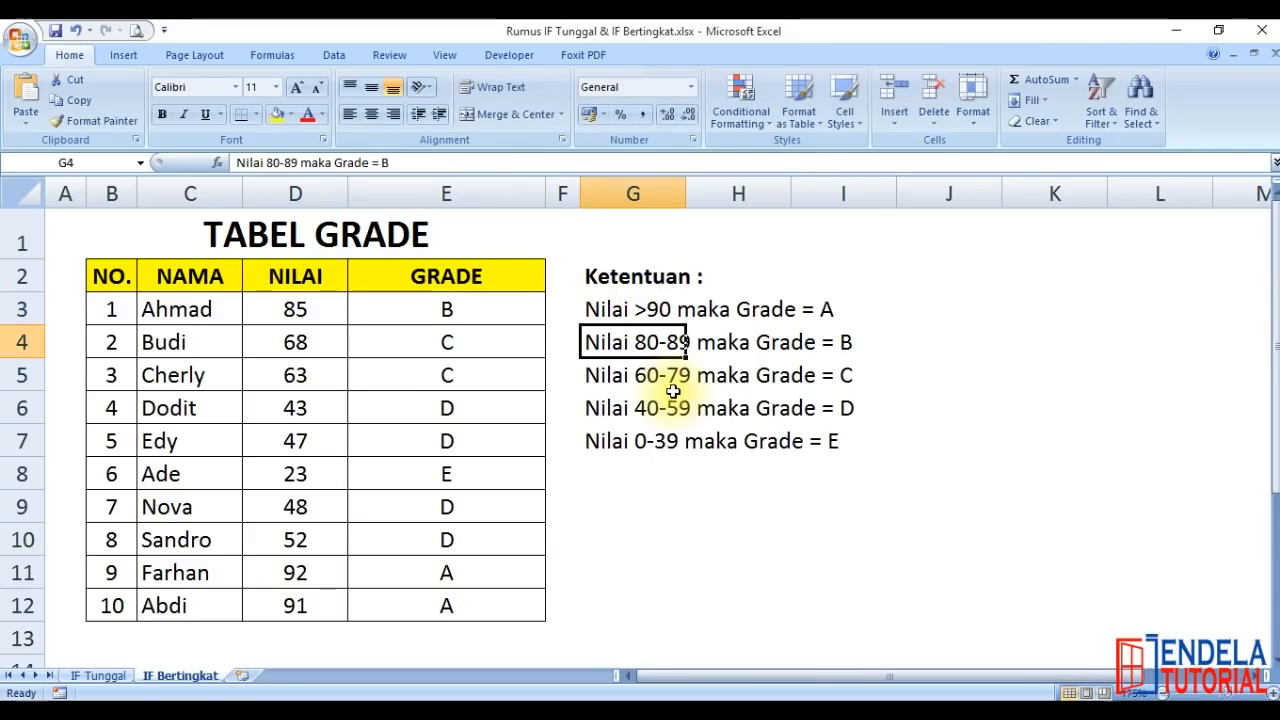
{"action": "left_click", "coordinate": [623, 537]}
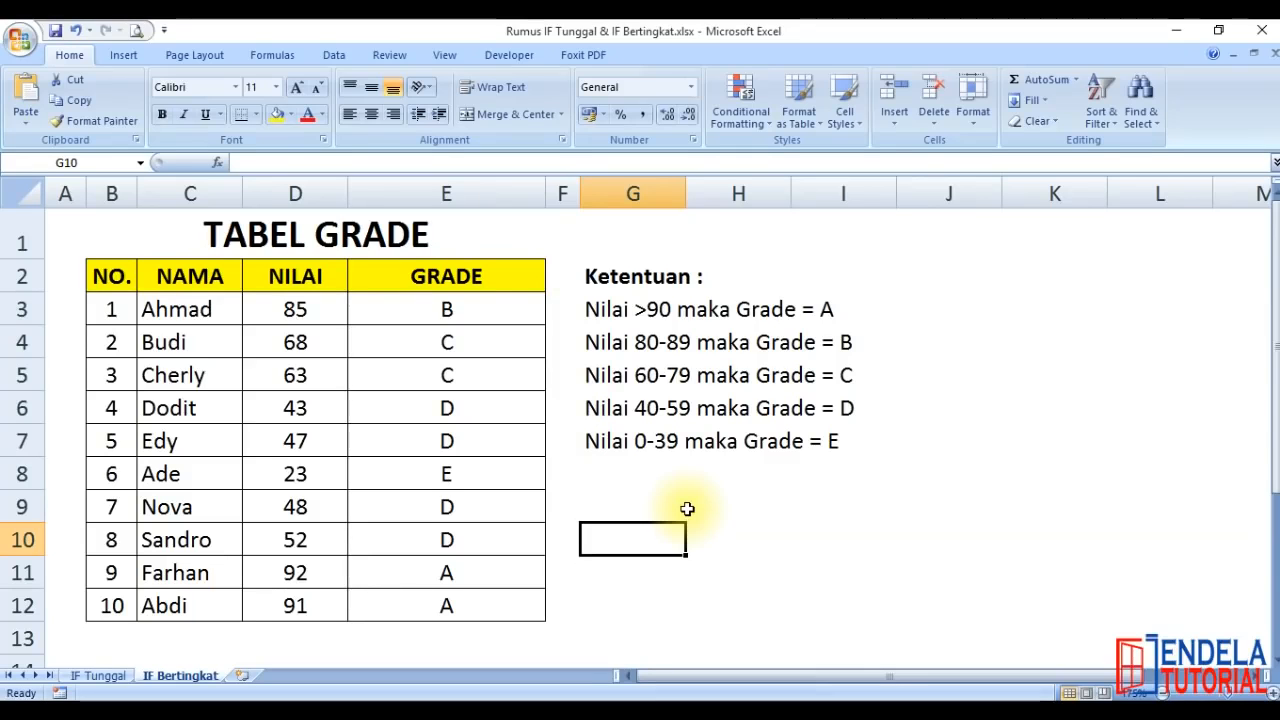
Put the equals sign back in the G3 rule so it reads "Nilai >= 90 maka Grade = A"
{"action": "double_click", "coordinate": [605, 308]}
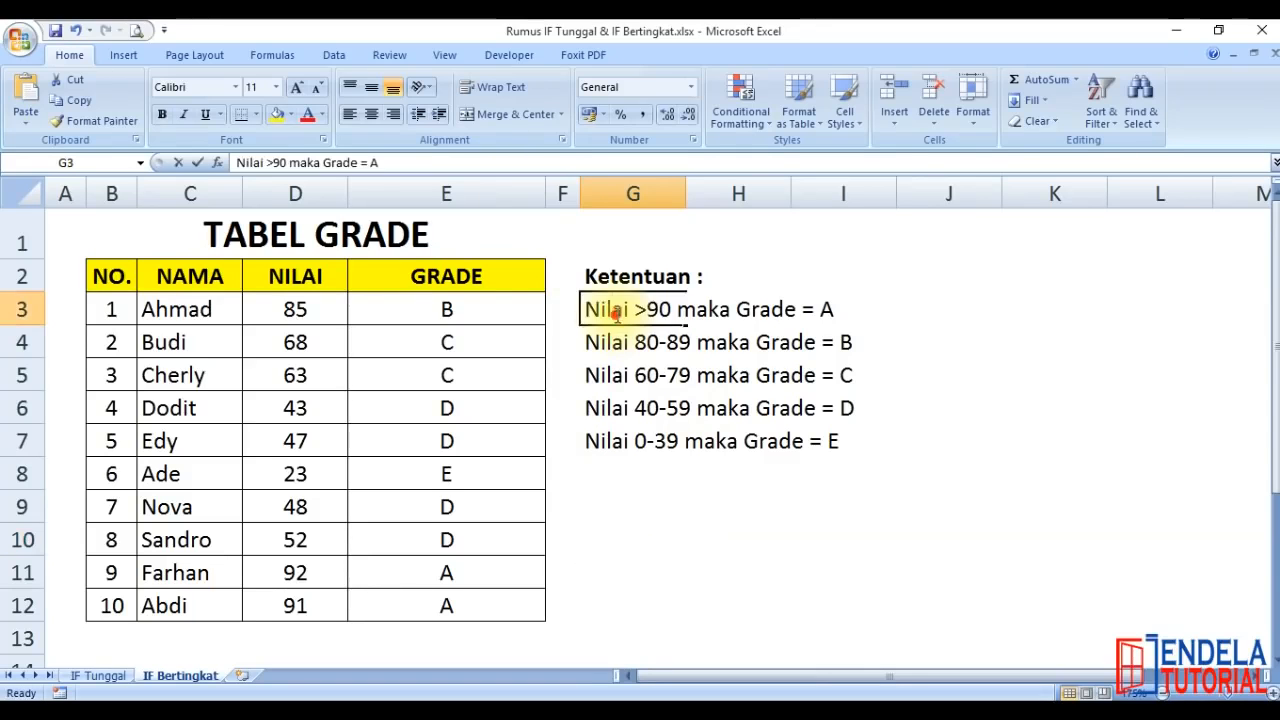
{"action": "left_click", "coordinate": [647, 309]}
{"action": "type", "text": "="}
{"action": "key", "text": "Return"}
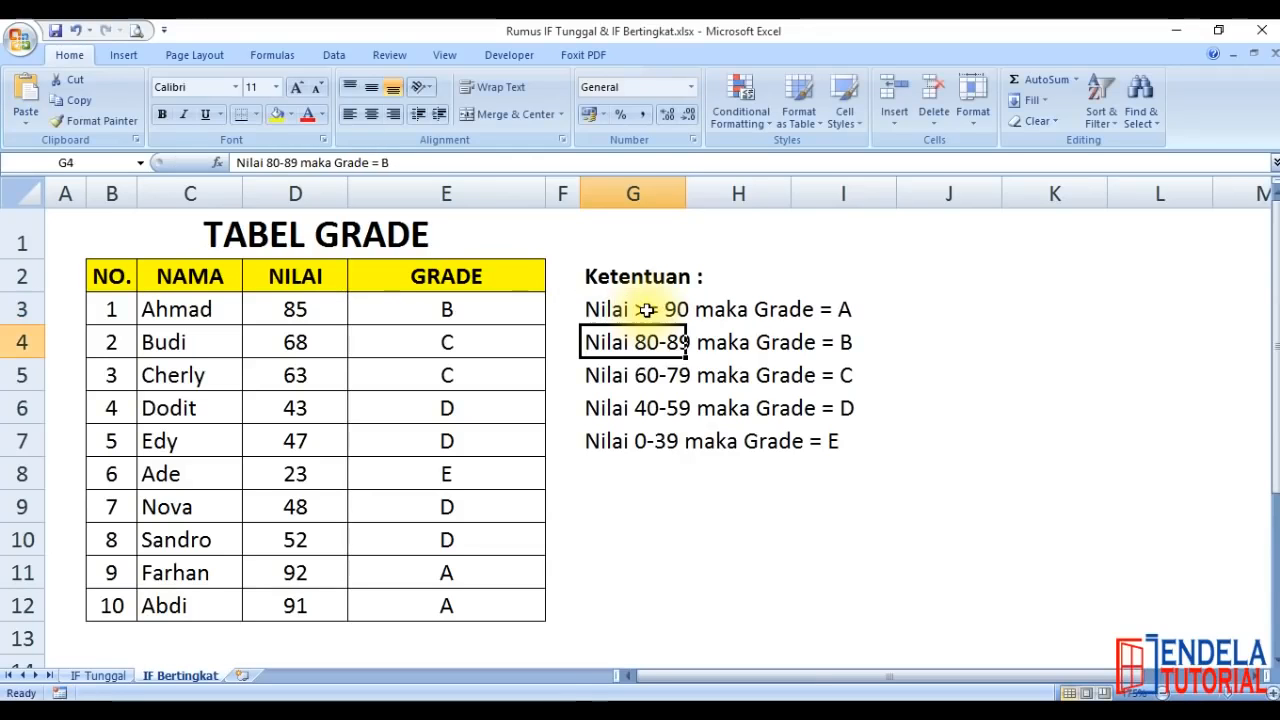
Remove both quotation marks around A in the E3 formula and commit it as =IF(D3>=90;A;IF(D3>=80;"B";… with the remaining levels intact
{"action": "left_click", "coordinate": [484, 314]}
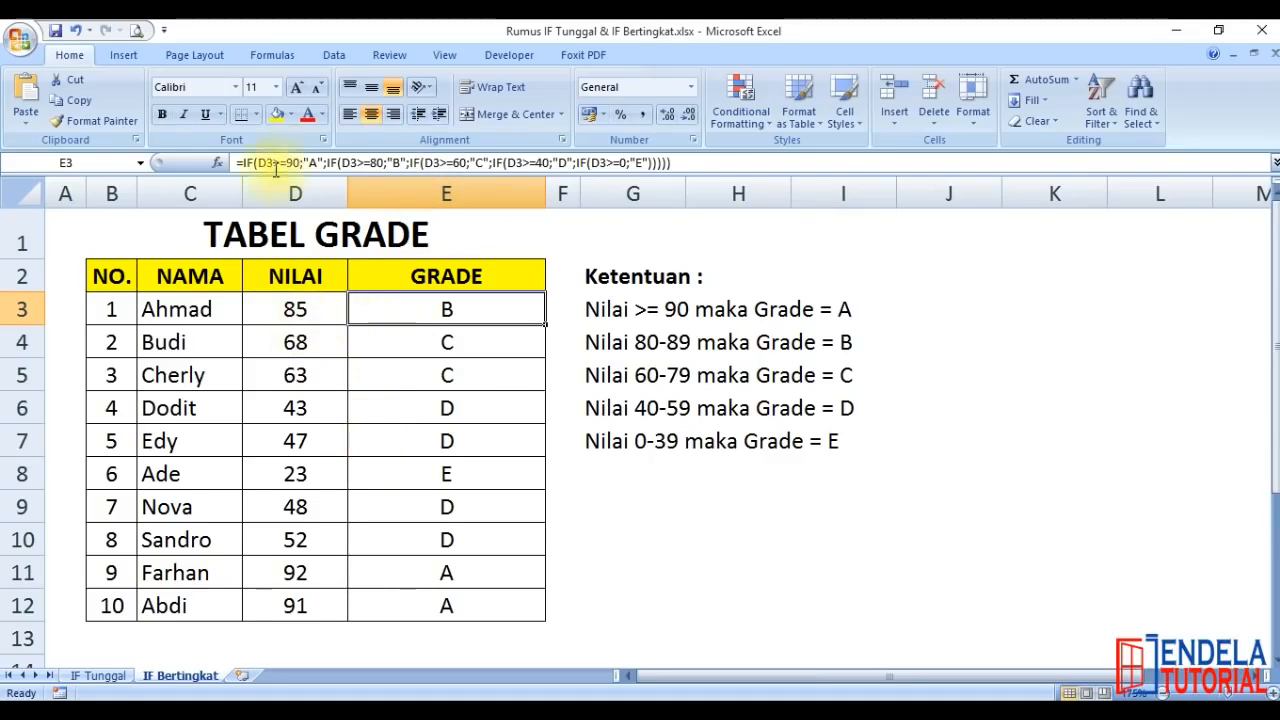
{"action": "left_click", "coordinate": [320, 308]}
{"action": "left_click", "coordinate": [405, 309]}
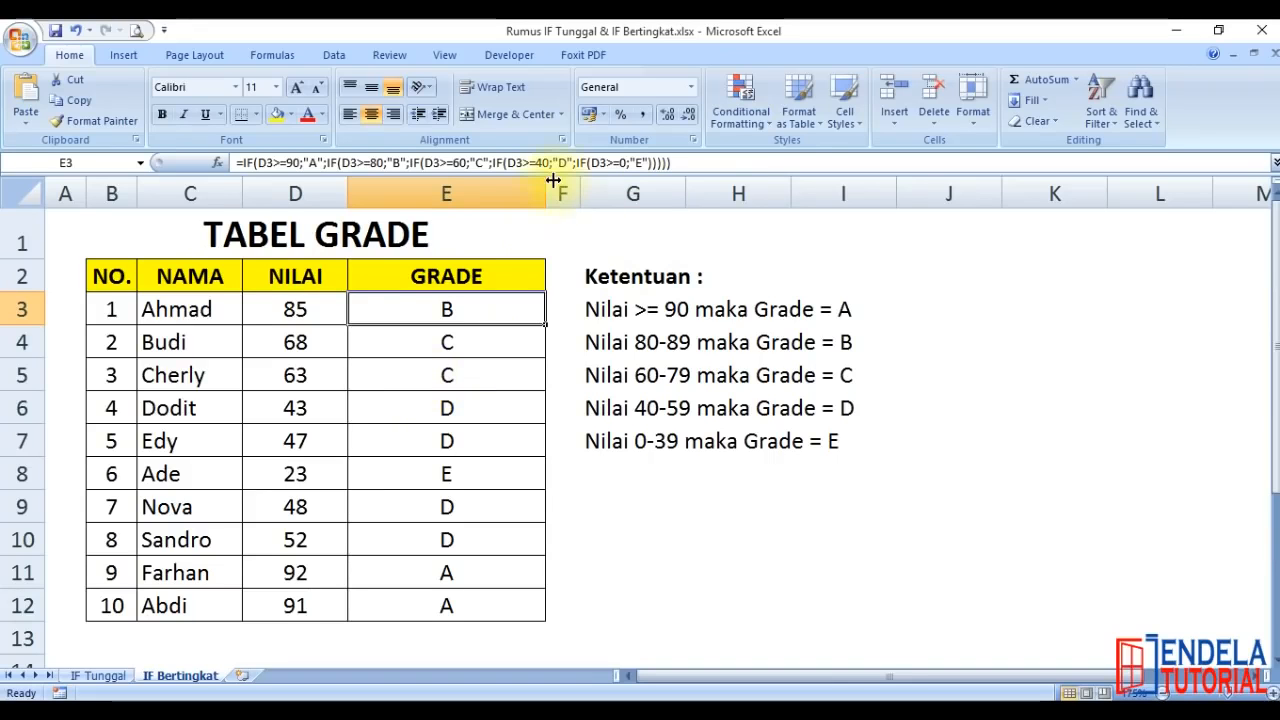
{"action": "double_click", "coordinate": [460, 310]}
{"action": "left_click", "coordinate": [478, 311]}
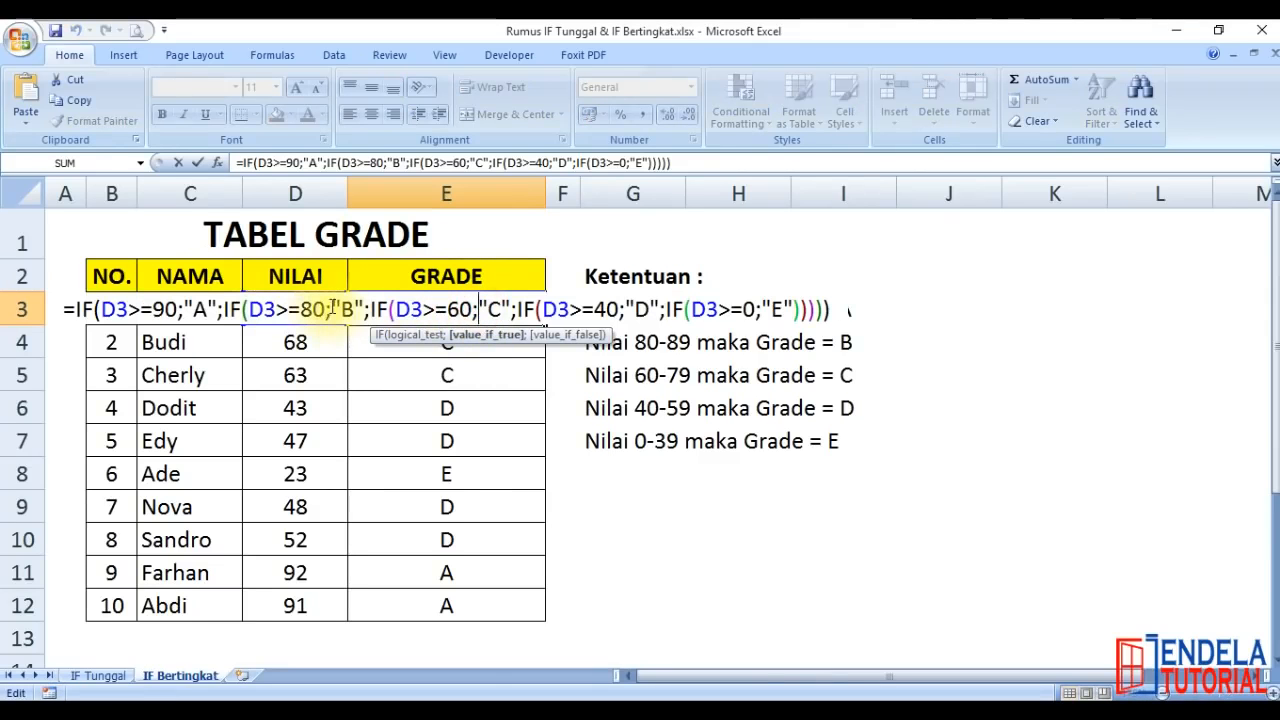
{"action": "left_click", "coordinate": [186, 310]}
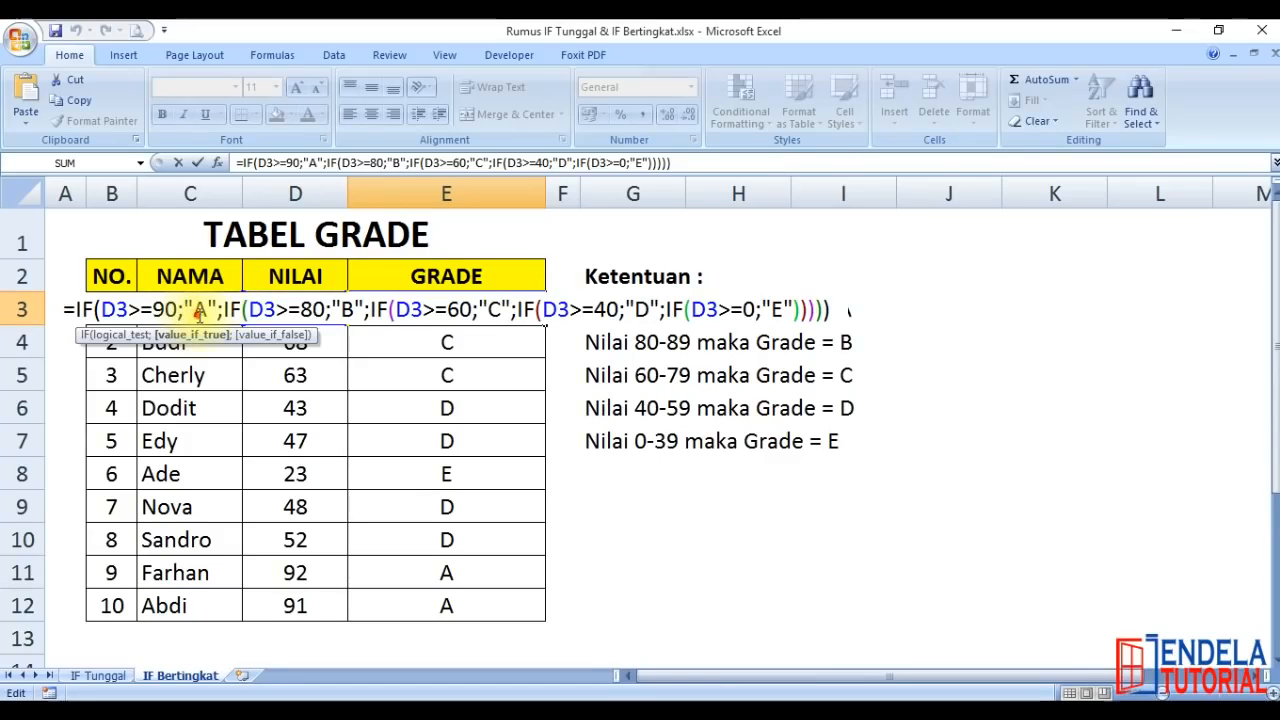
{"action": "left_click_drag", "start_coordinate": [185, 311], "coordinate": [207, 310]}
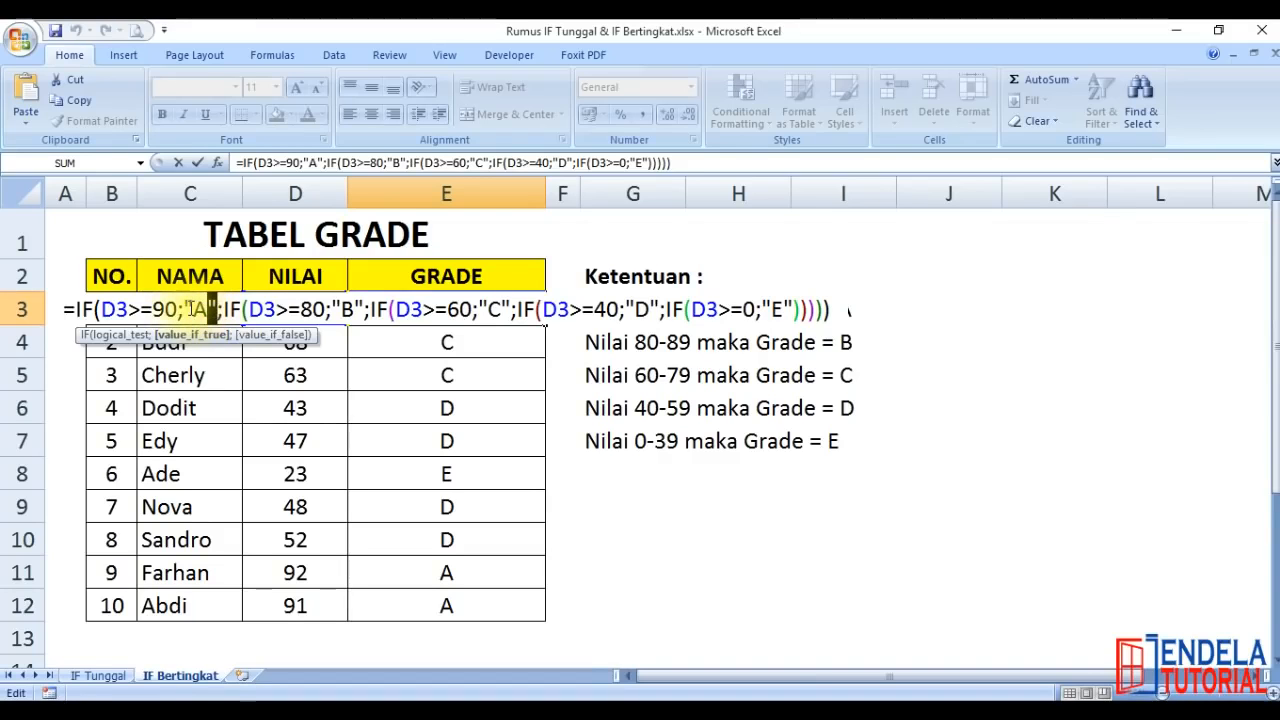
{"action": "left_click", "coordinate": [185, 310]}
{"action": "left_click_drag", "start_coordinate": [215, 308], "coordinate": [208, 309]}
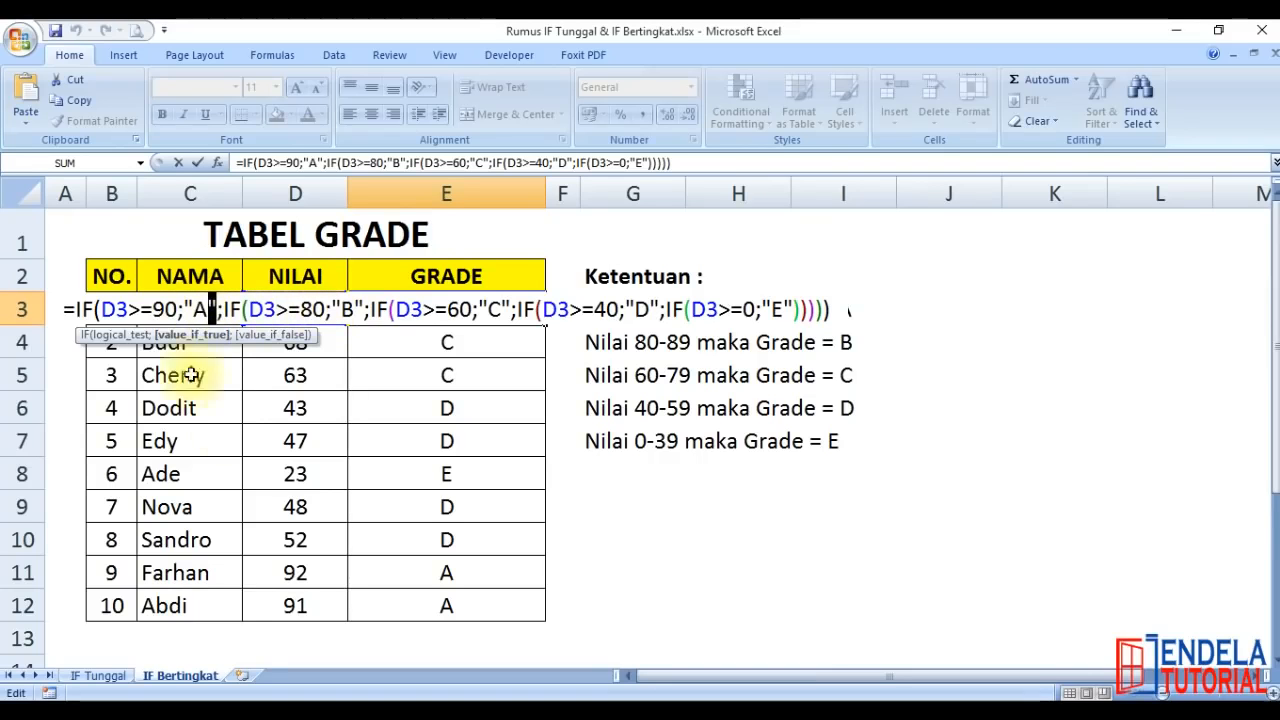
{"action": "key", "text": "Delete"}
{"action": "key", "text": "Left"}
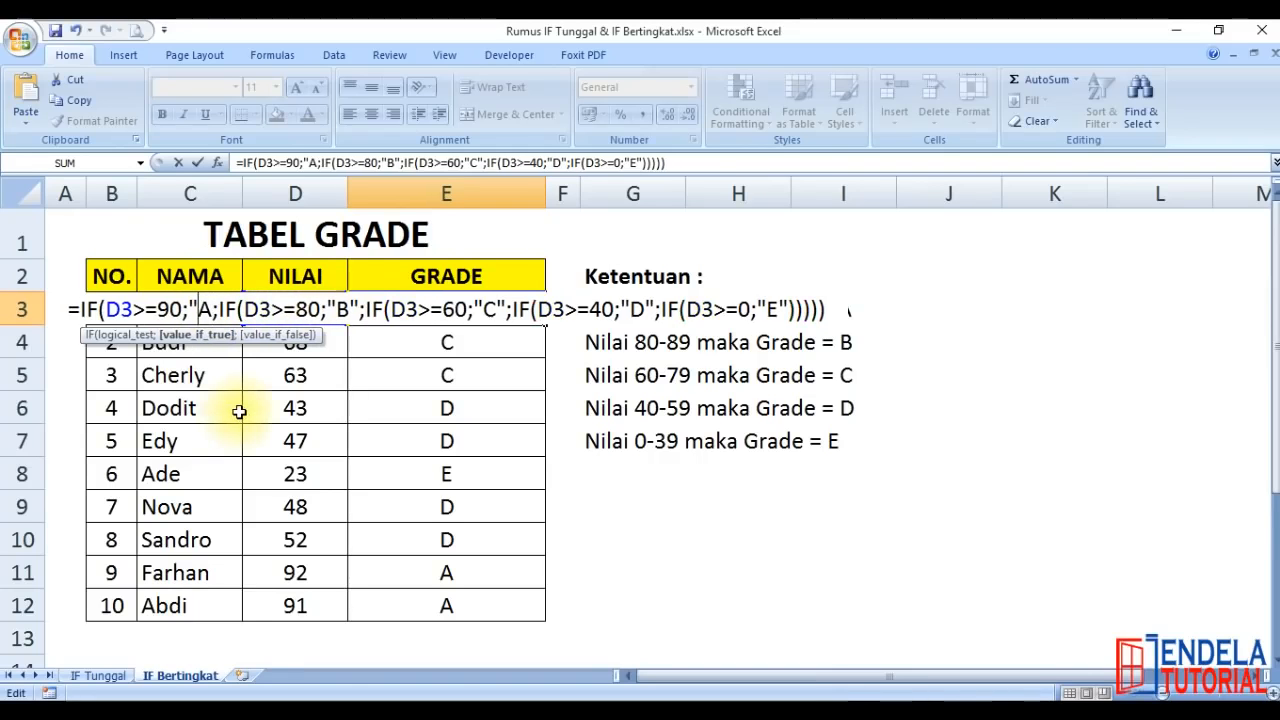
{"action": "key", "text": "BackSpace"}
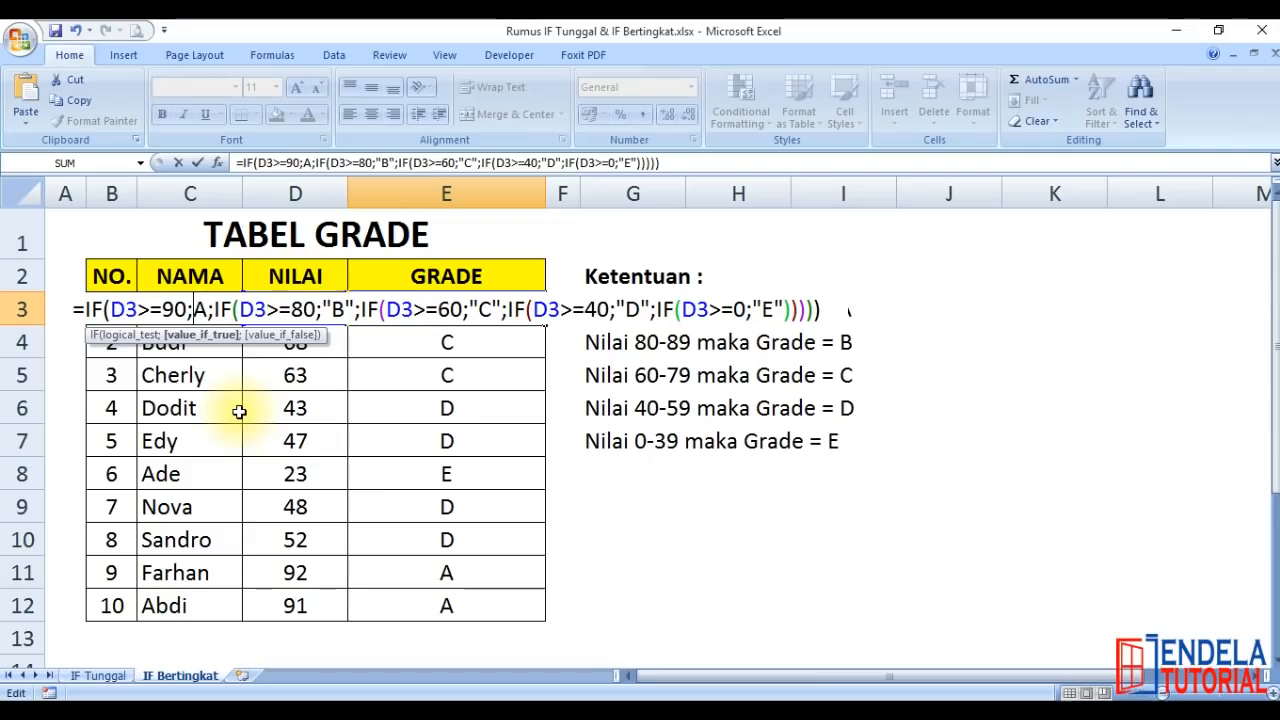
{"action": "key", "text": "Return"}
{"action": "key", "text": "Up"}
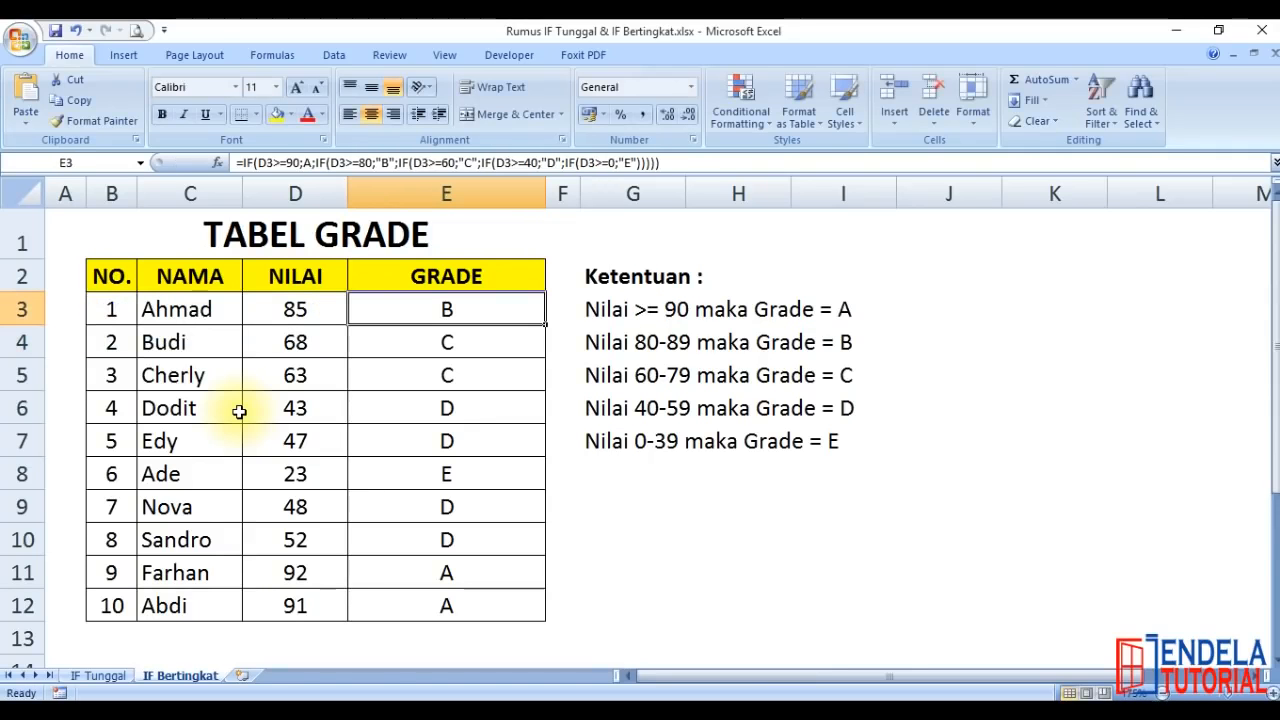
Test the E3 formula with the unquoted A by setting the D3 score to 90 and then 91
{"action": "key", "text": "F2"}
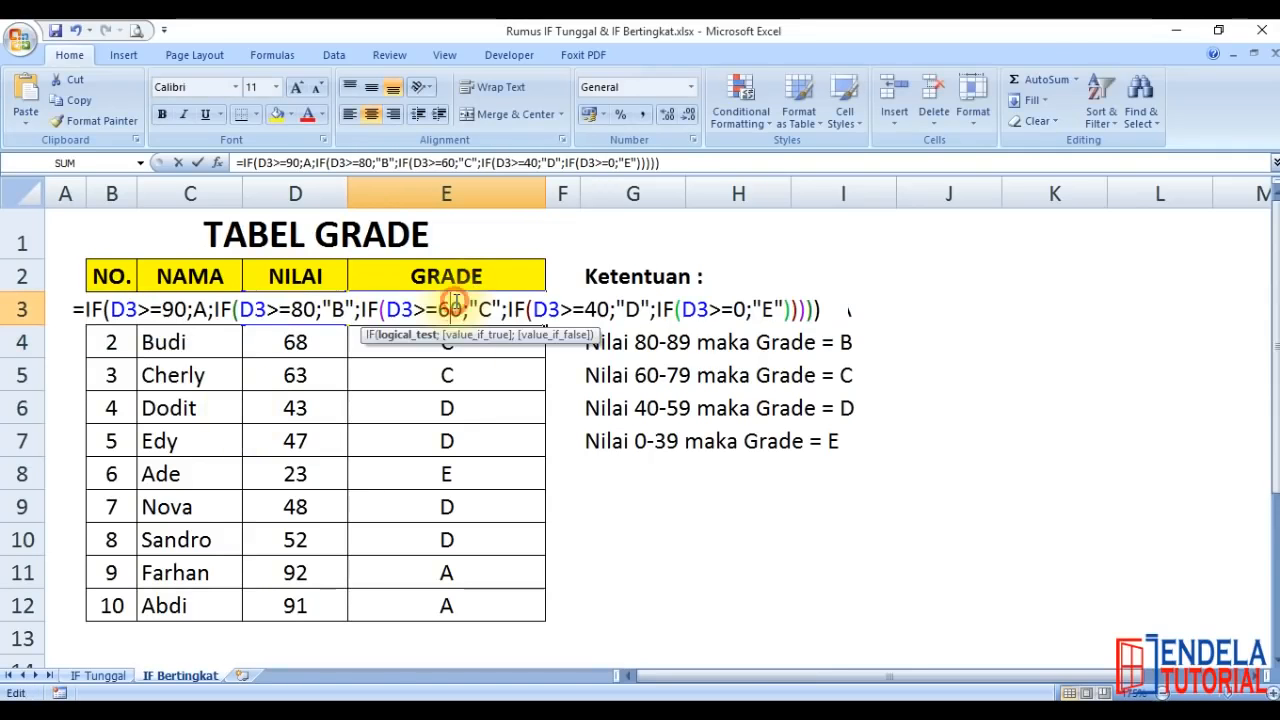
{"action": "key", "text": "Return"}
{"action": "key", "text": "Up"}
{"action": "key", "text": "Left"}
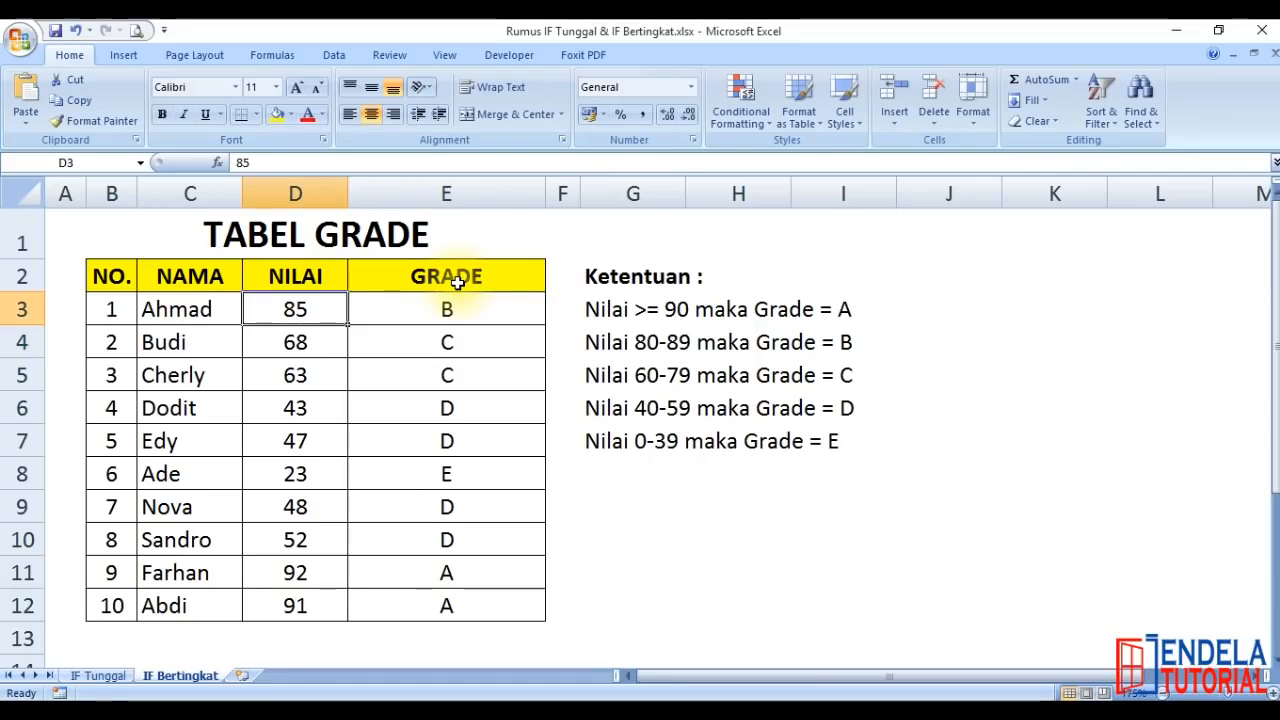
{"action": "type", "text": "90"}
{"action": "key", "text": "Return"}
{"action": "key", "text": "Up"}
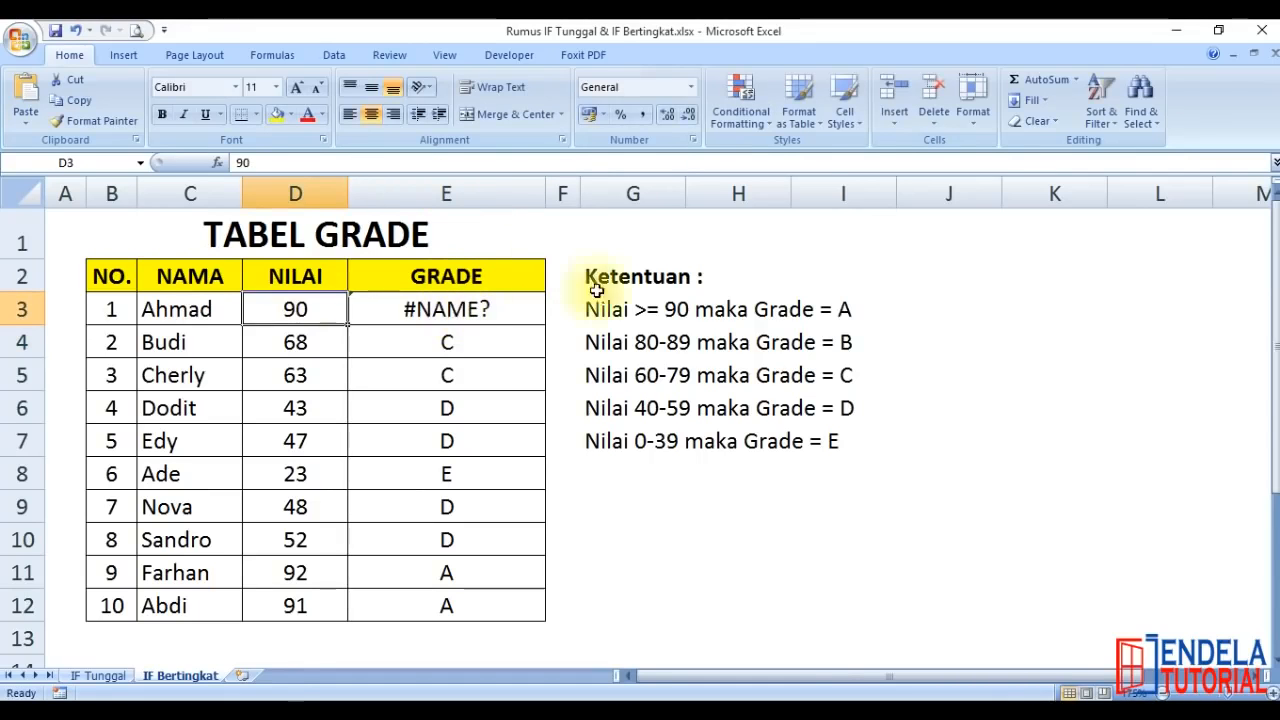
{"action": "type", "text": "91"}
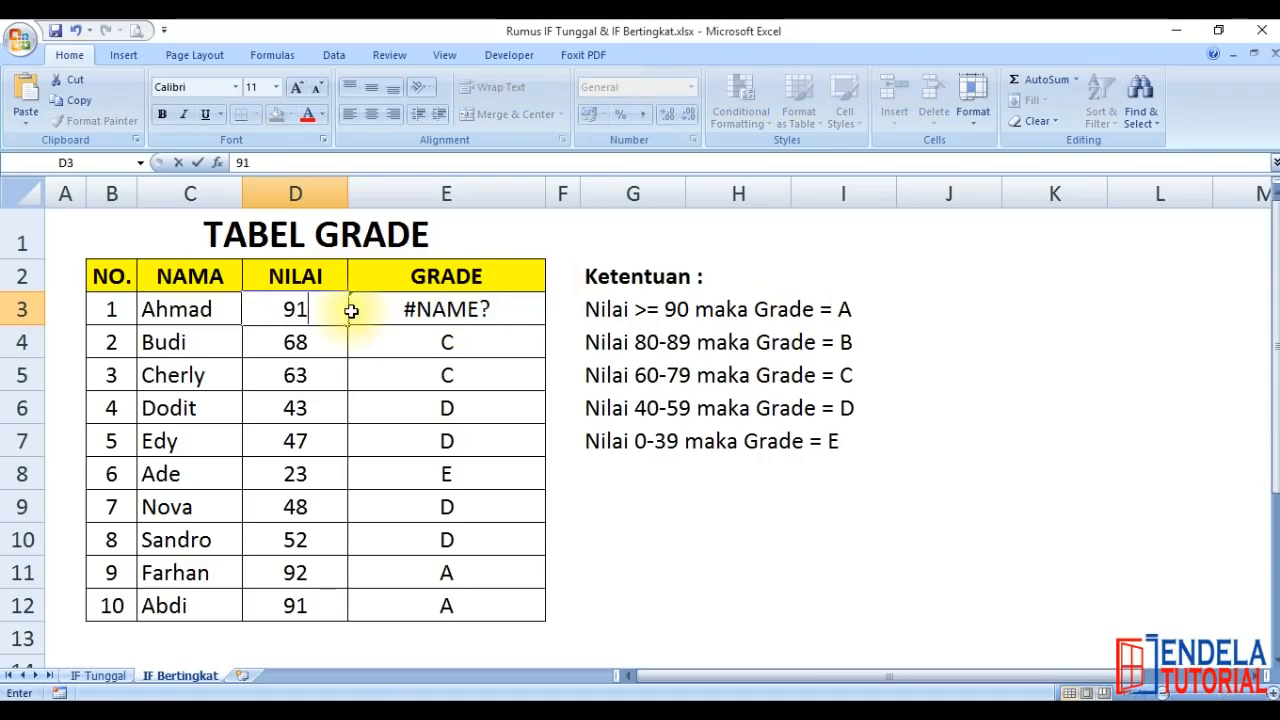
{"action": "key", "text": "Return"}
Restore the quotation marks around A in the E3 formula so it begins =IF(D3>=90;"A";IF(D3>=80;"B"; and commit it
{"action": "double_click", "coordinate": [400, 313]}
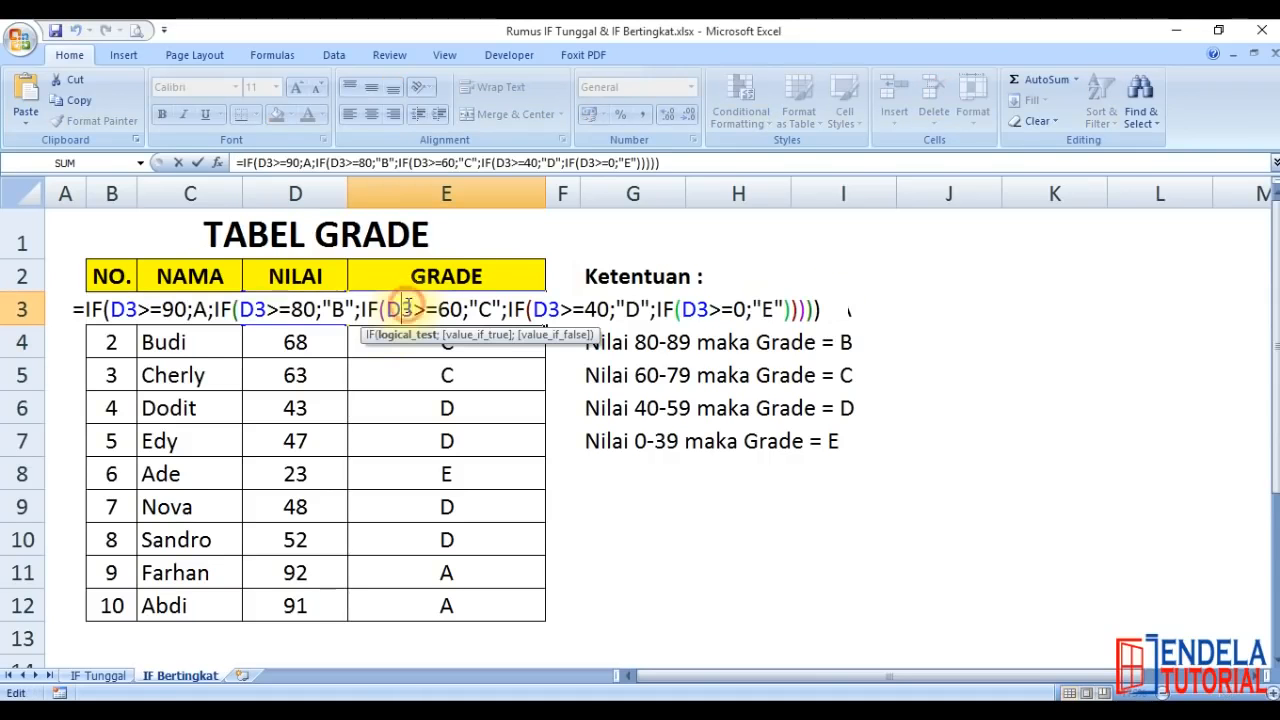
{"action": "left_click", "coordinate": [190, 309]}
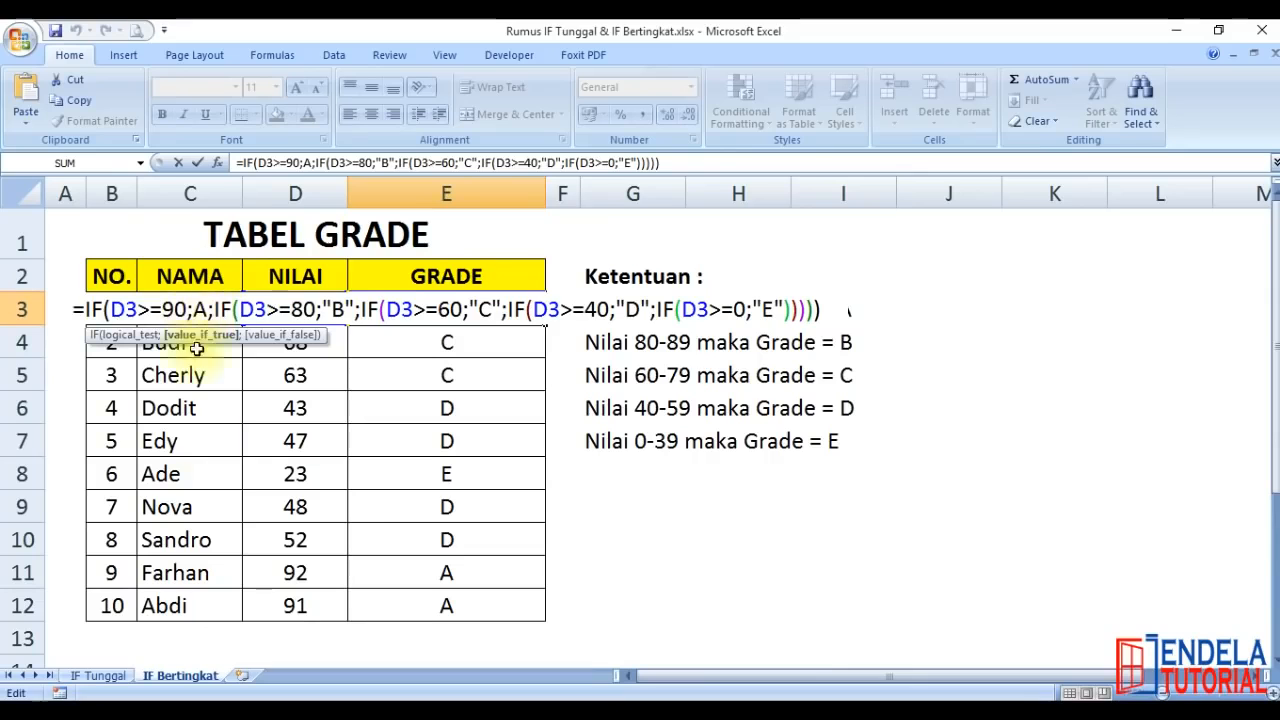
{"action": "type", "text": "\""}
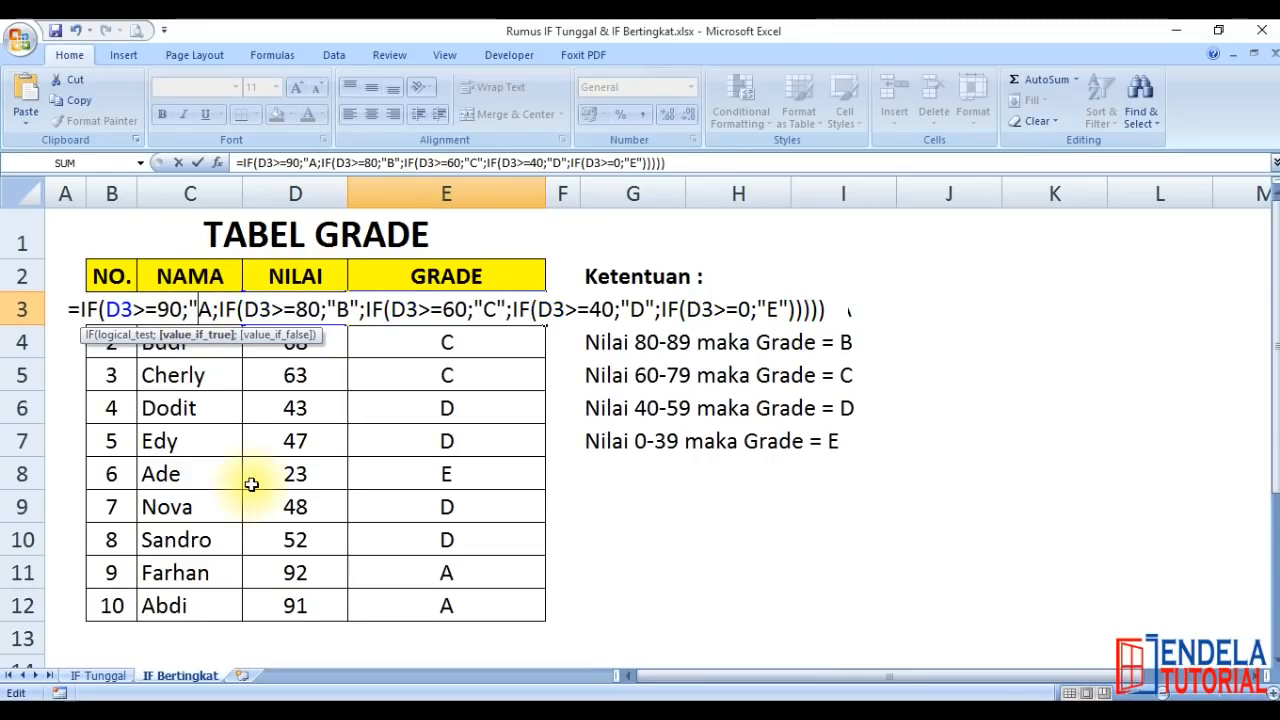
{"action": "key", "text": "Right"}
{"action": "type", "text": "\""}
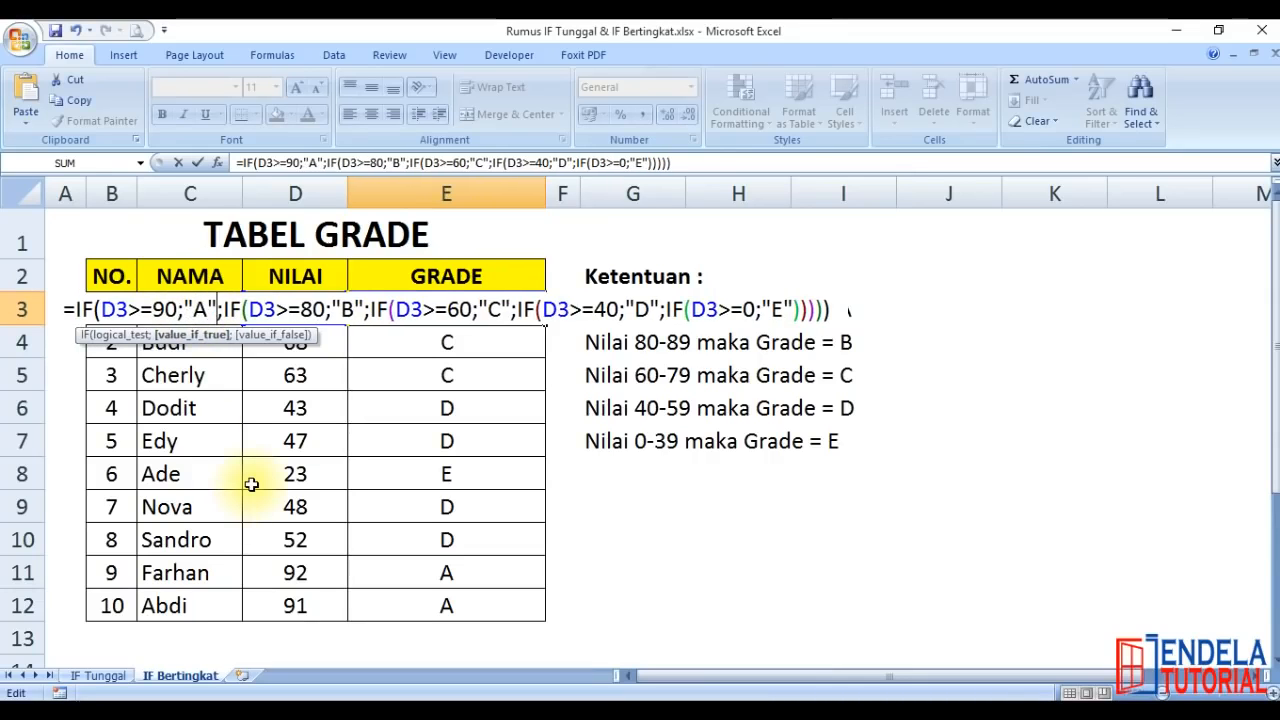
{"action": "key", "text": "Return"}
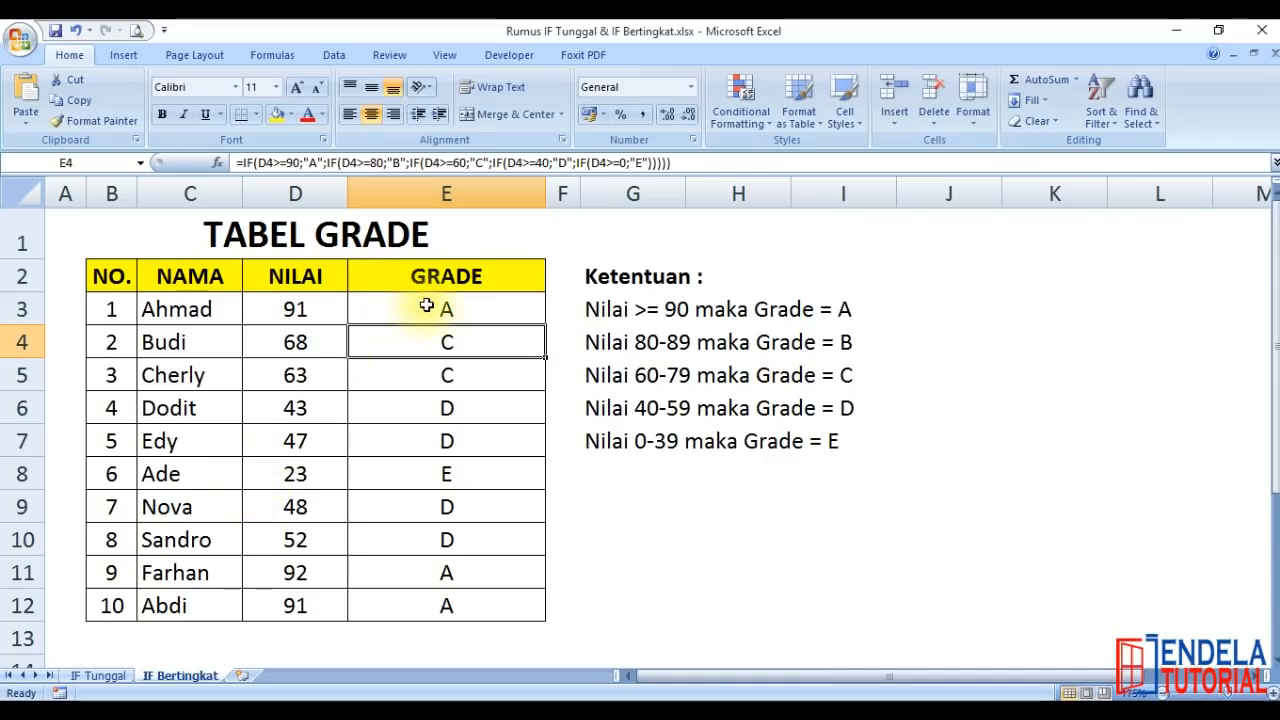
Review the nested IF formula inside cell E3, close it and return the selection to cell A1
{"action": "left_click", "coordinate": [426, 306]}
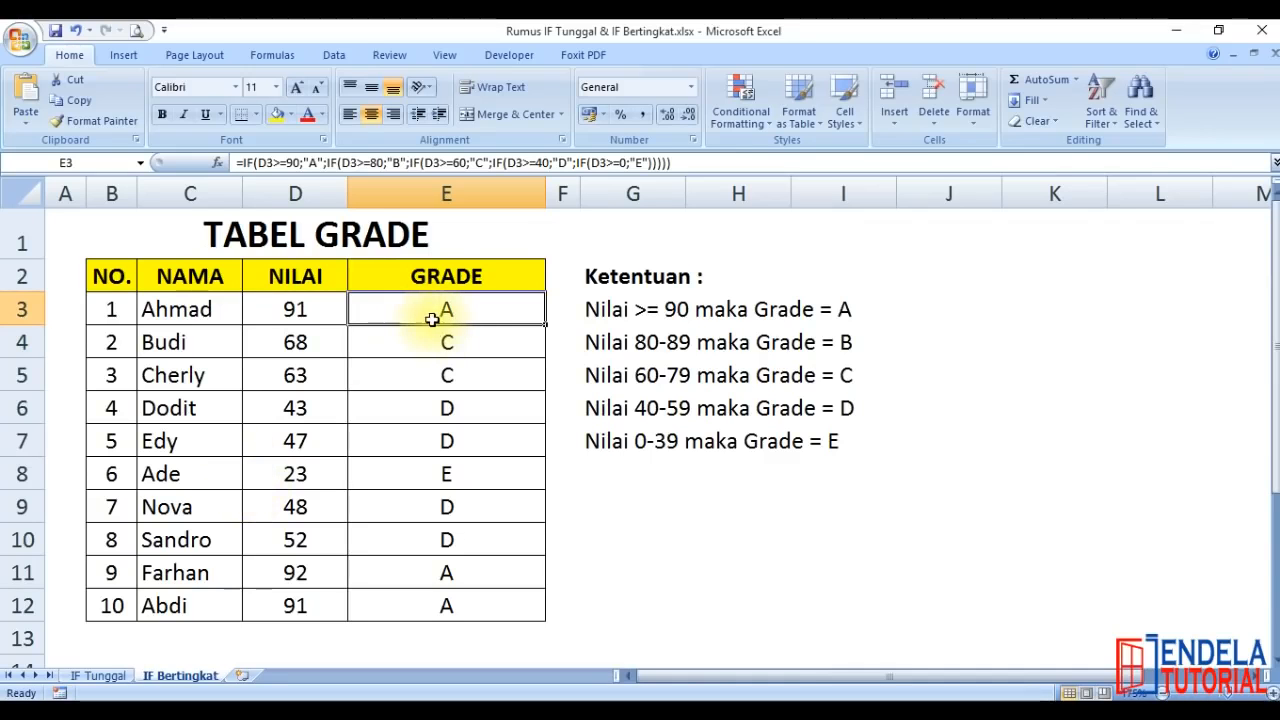
{"action": "double_click", "coordinate": [432, 304]}
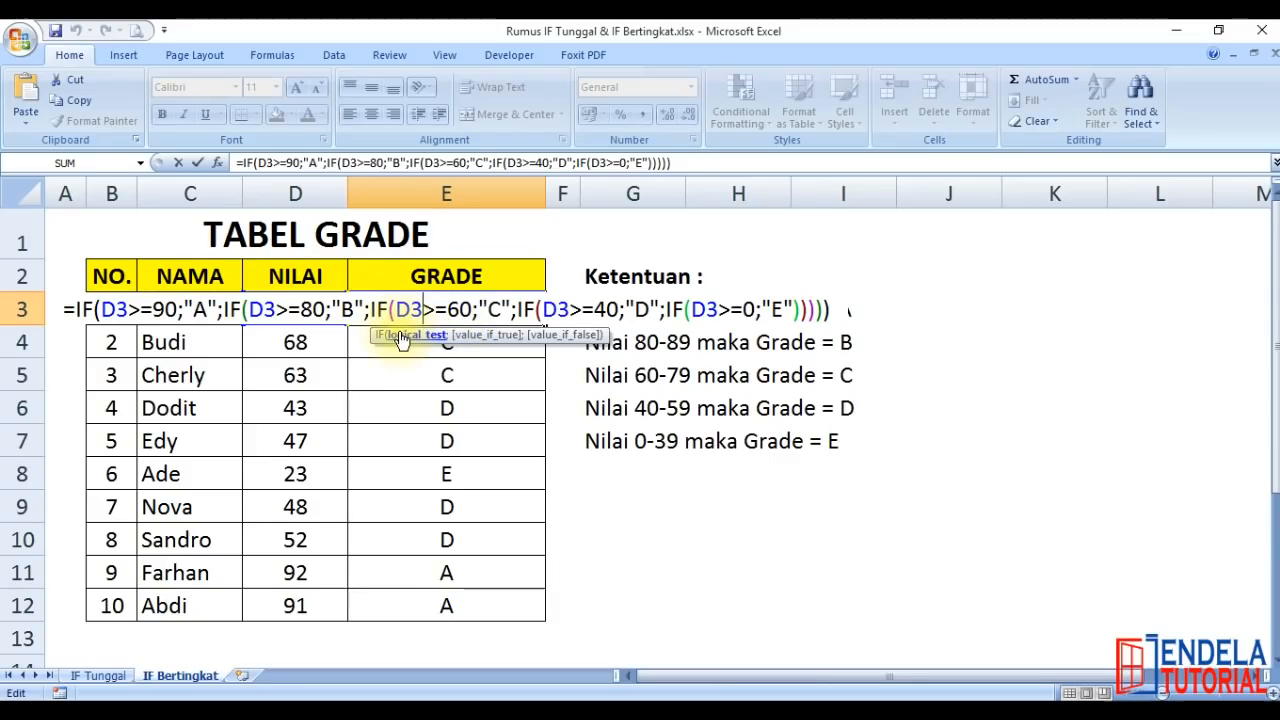
{"action": "key", "text": "Return"}
{"action": "left_click", "coordinate": [666, 493]}
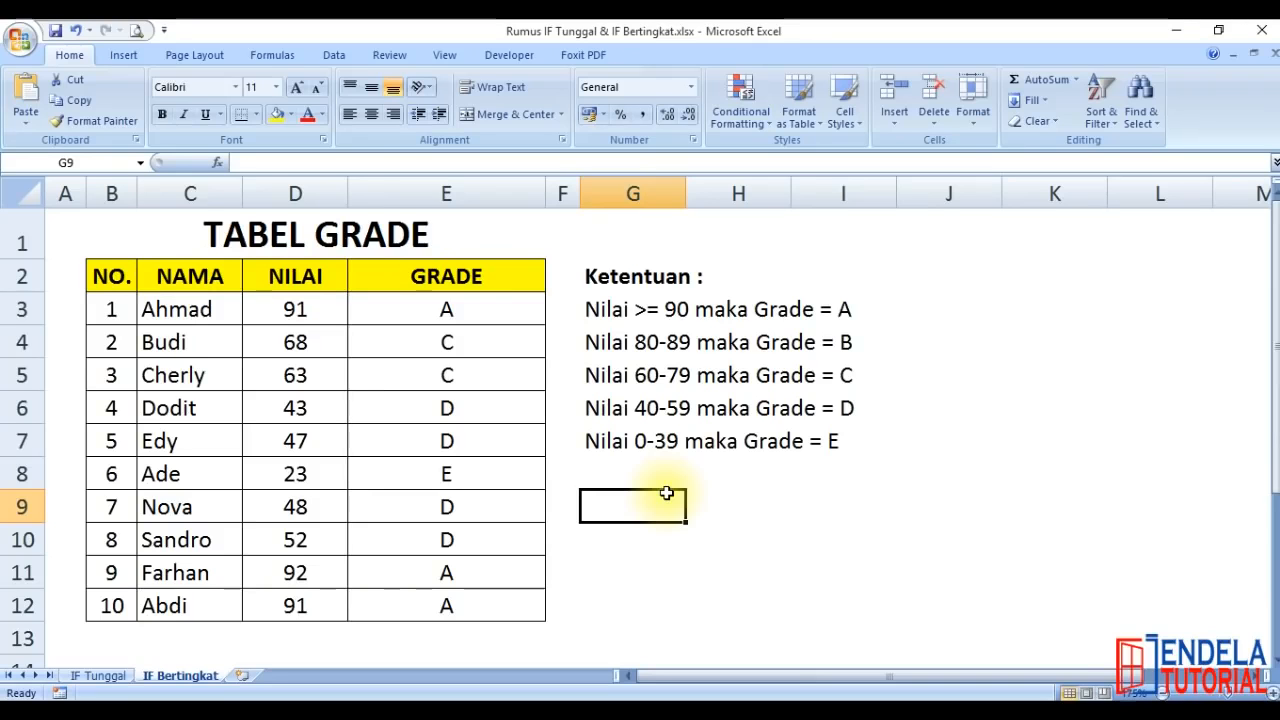
{"action": "key", "text": "ctrl+Home"}
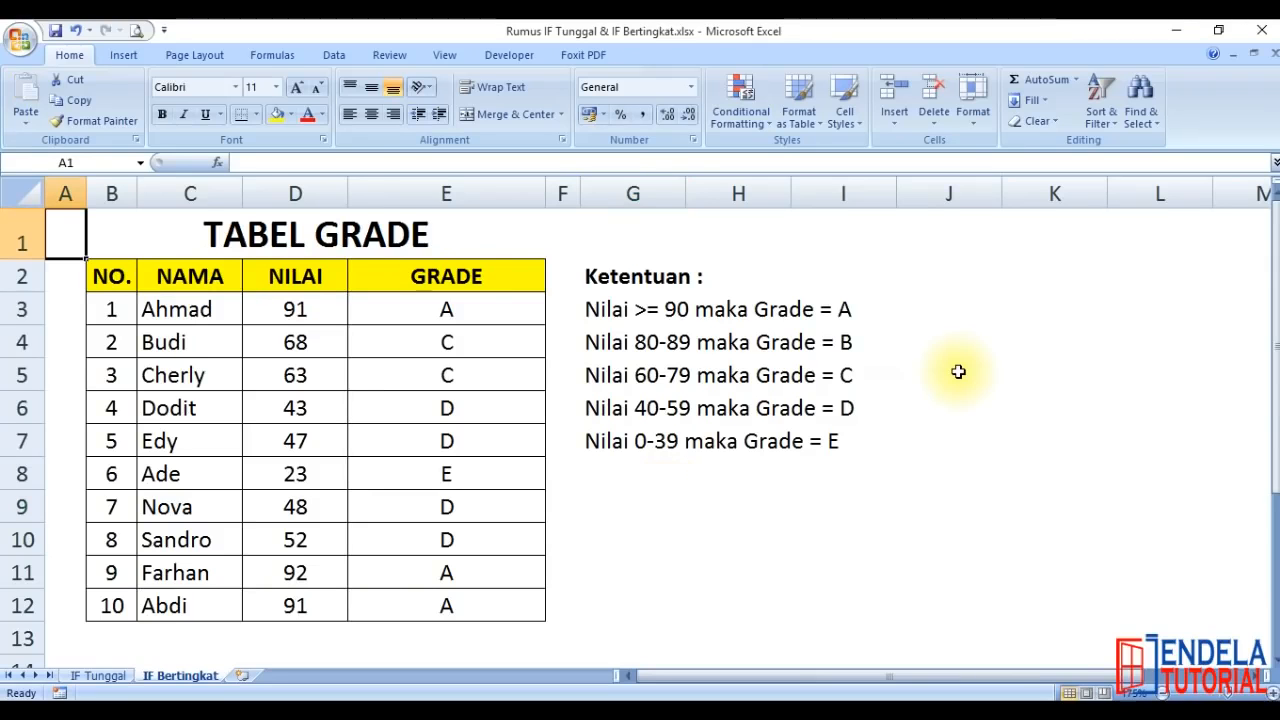